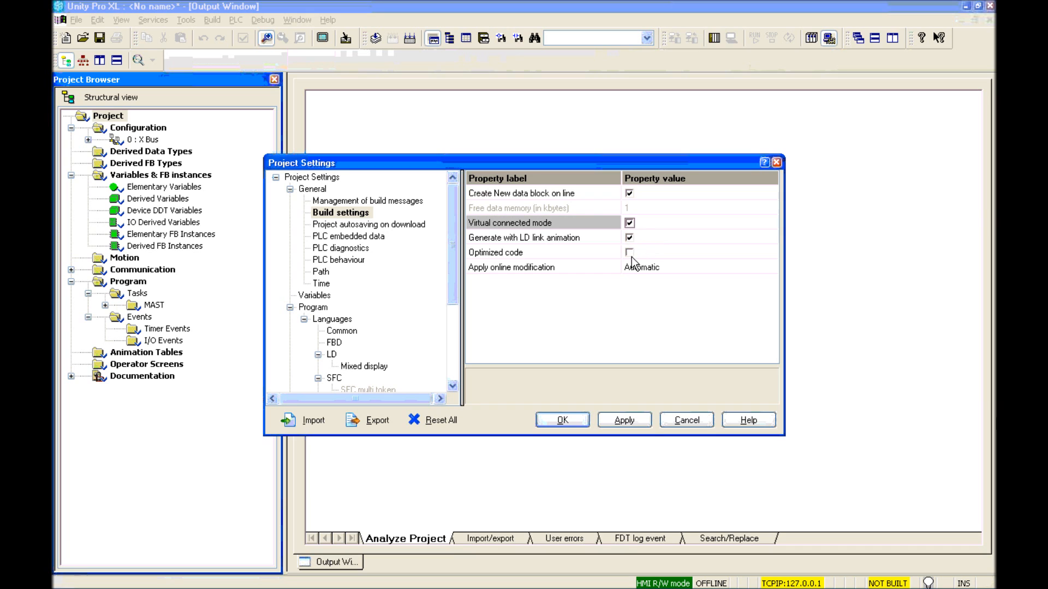
# Step: Enable optimized code and saving the STU file on download
pyautogui.click(629, 252)
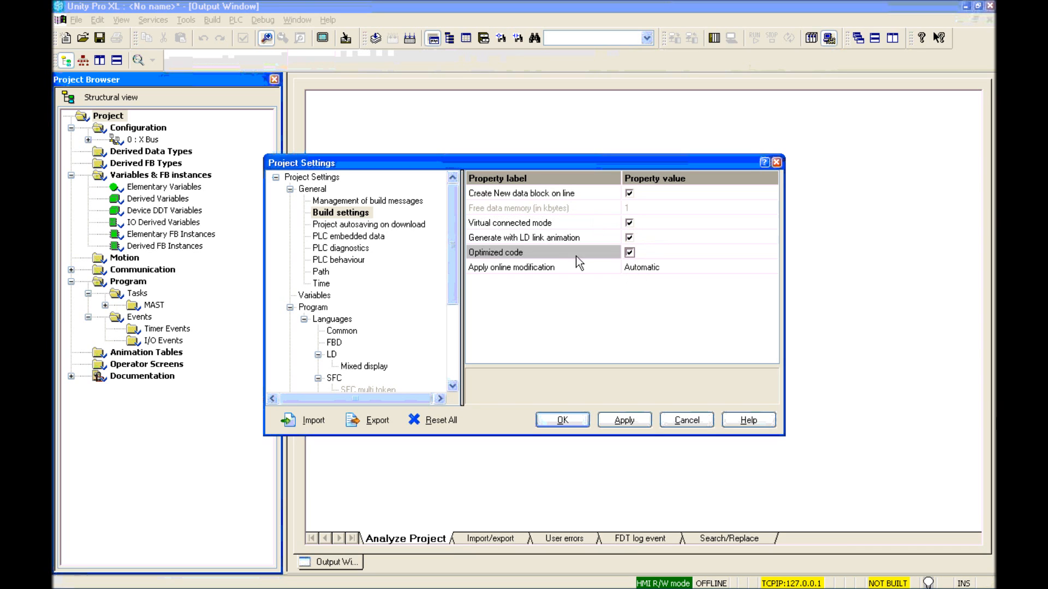
pyautogui.click(362, 226)
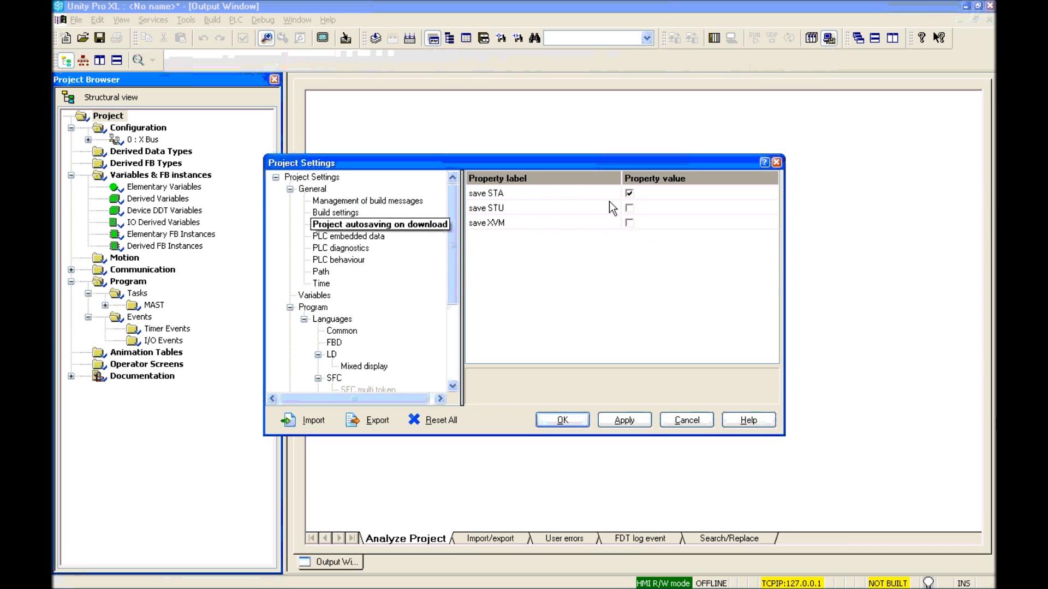
pyautogui.click(630, 207)
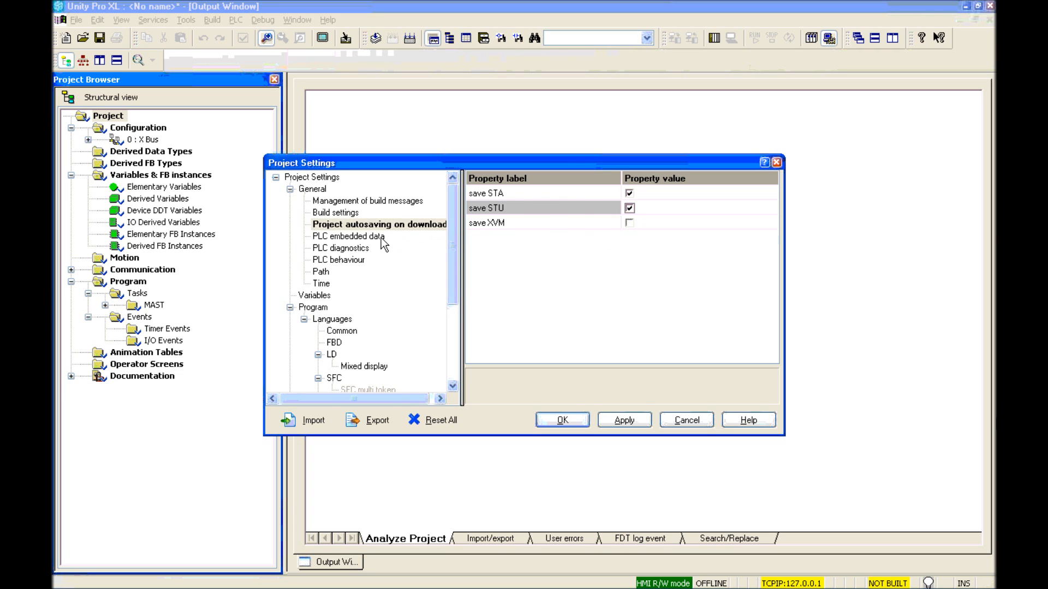
# Step: Enable the data dictionary with preload on build changes, a 3-second time-out and optimized on-line data change
pyautogui.click(383, 240)
pyautogui.click(629, 194)
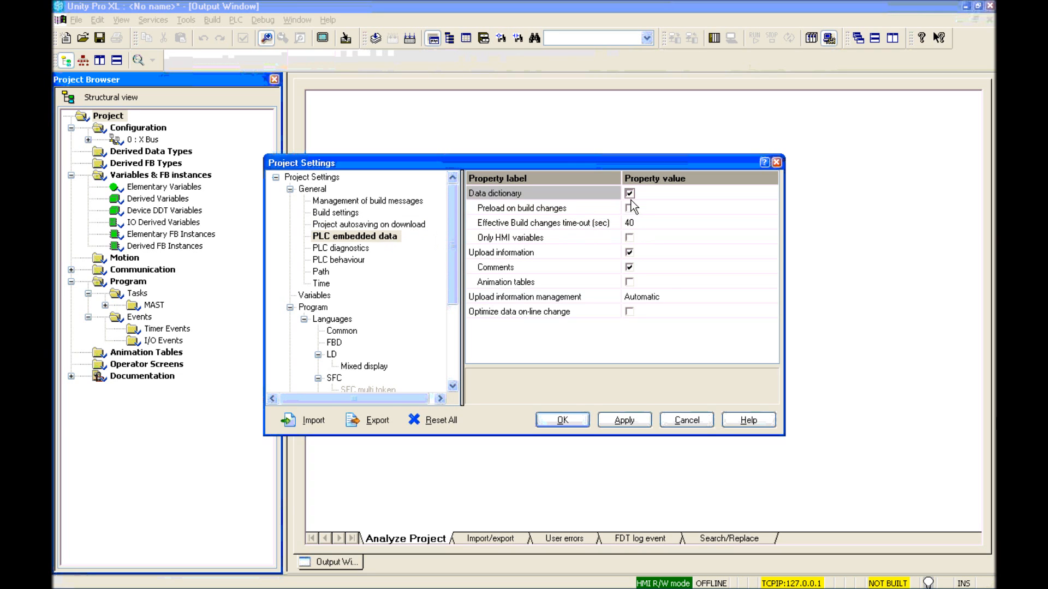
pyautogui.click(630, 209)
pyautogui.click(662, 223)
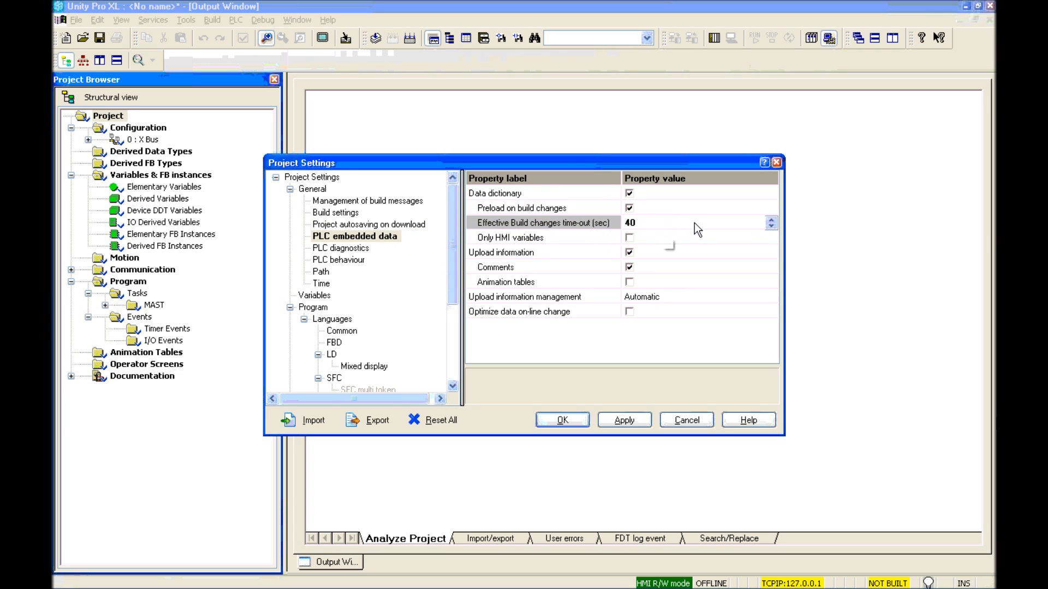
pyautogui.click(769, 221)
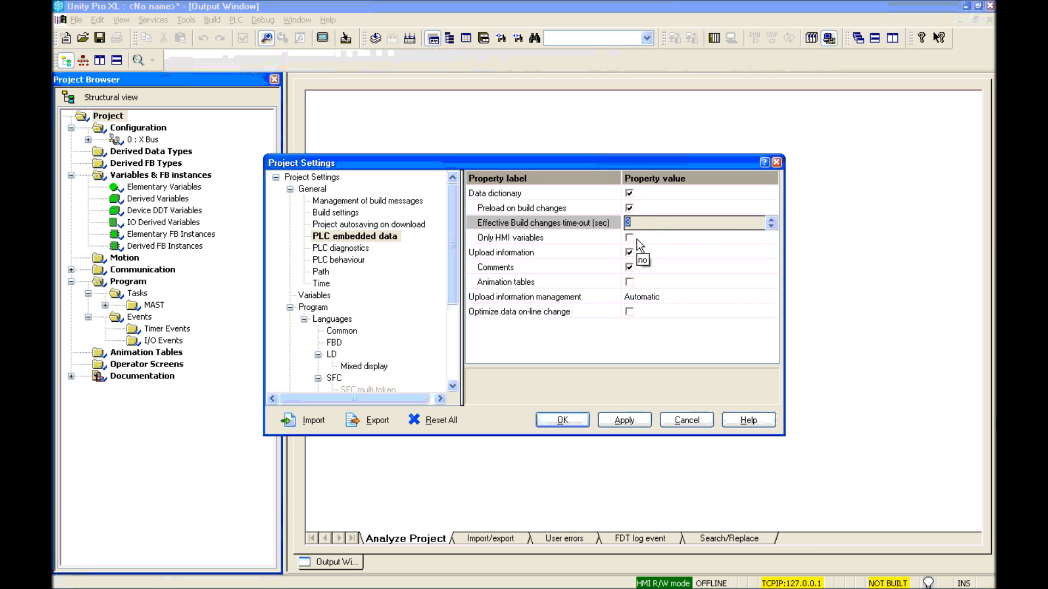
pyautogui.click(629, 312)
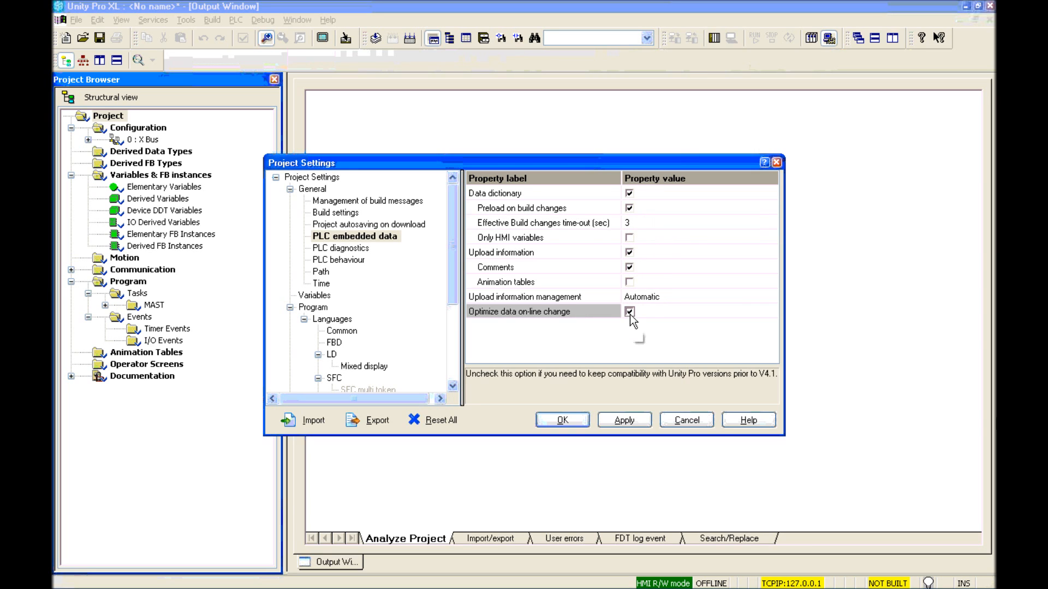
# Step: Turn on application diagnostics with the level set to Global diagnostic
pyautogui.click(338, 250)
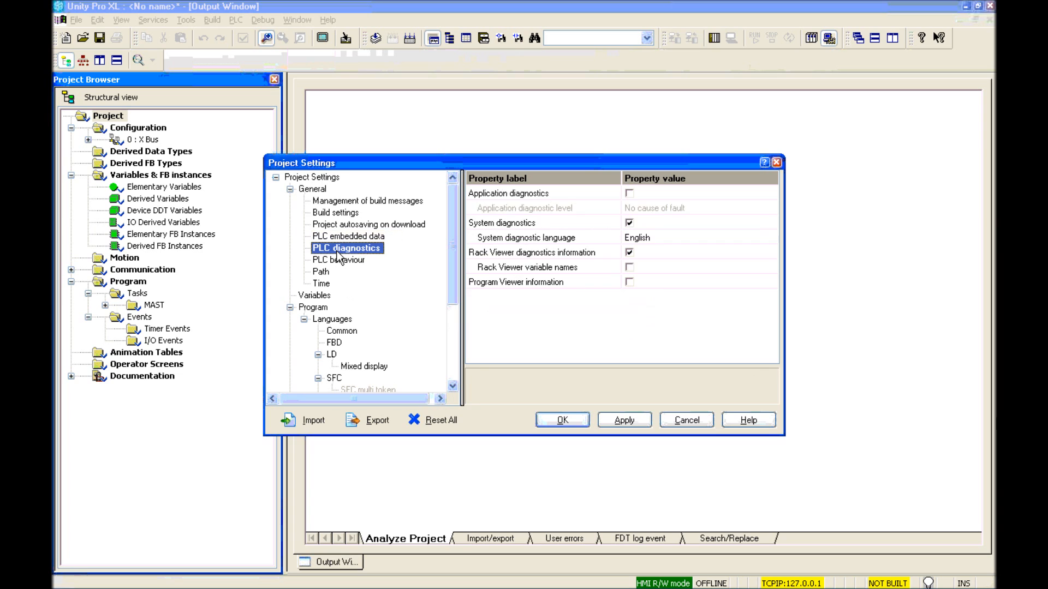
pyautogui.click(630, 193)
pyautogui.click(746, 207)
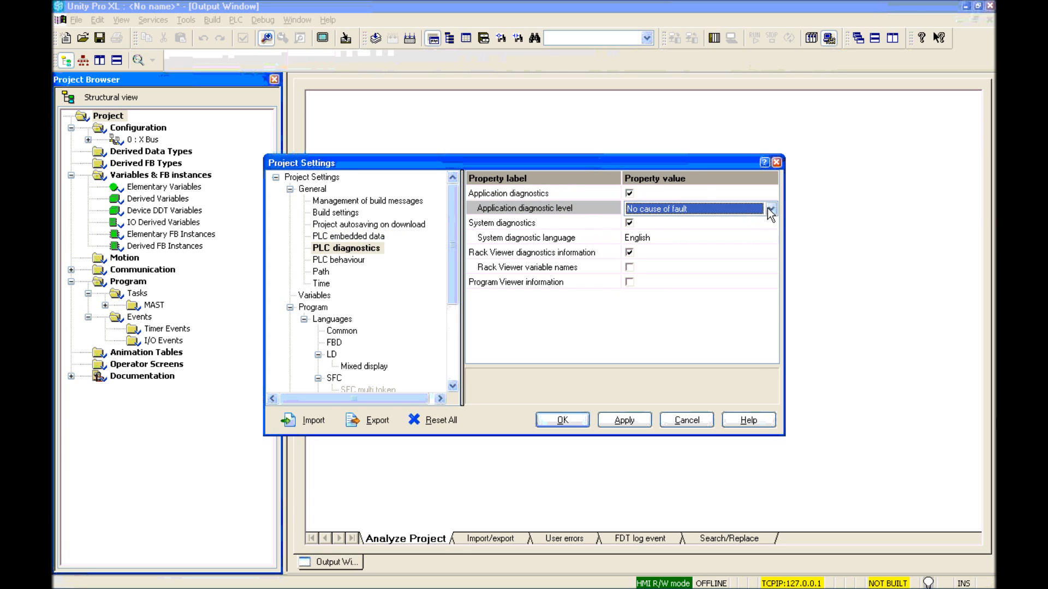
pyautogui.click(769, 208)
pyautogui.click(682, 240)
pyautogui.click(322, 294)
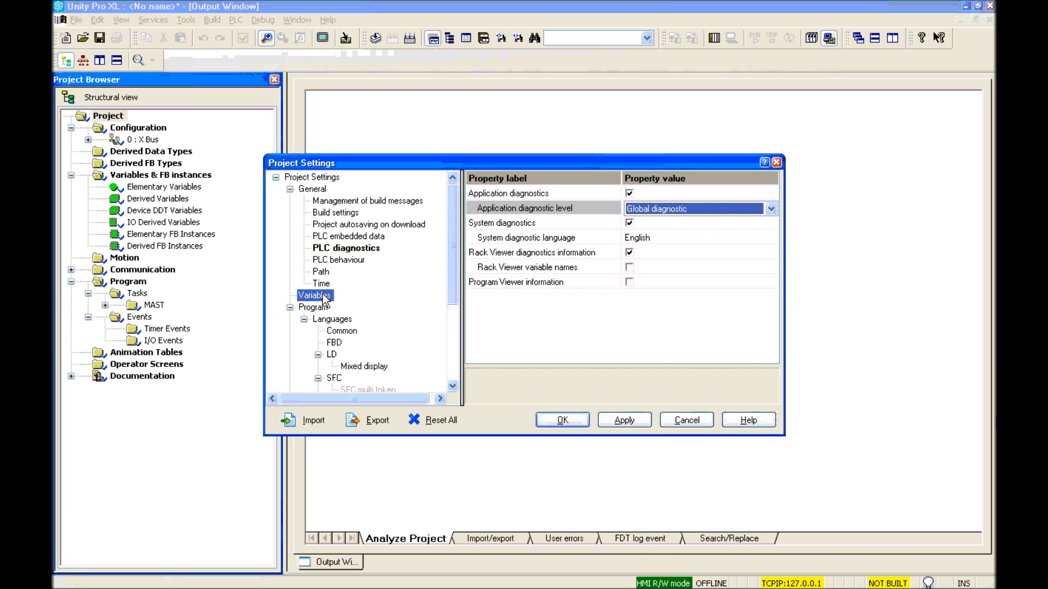
# Step: Allow directly represented array variables, dynamic arrays and multi assignment in ST and LD
pyautogui.click(640, 268)
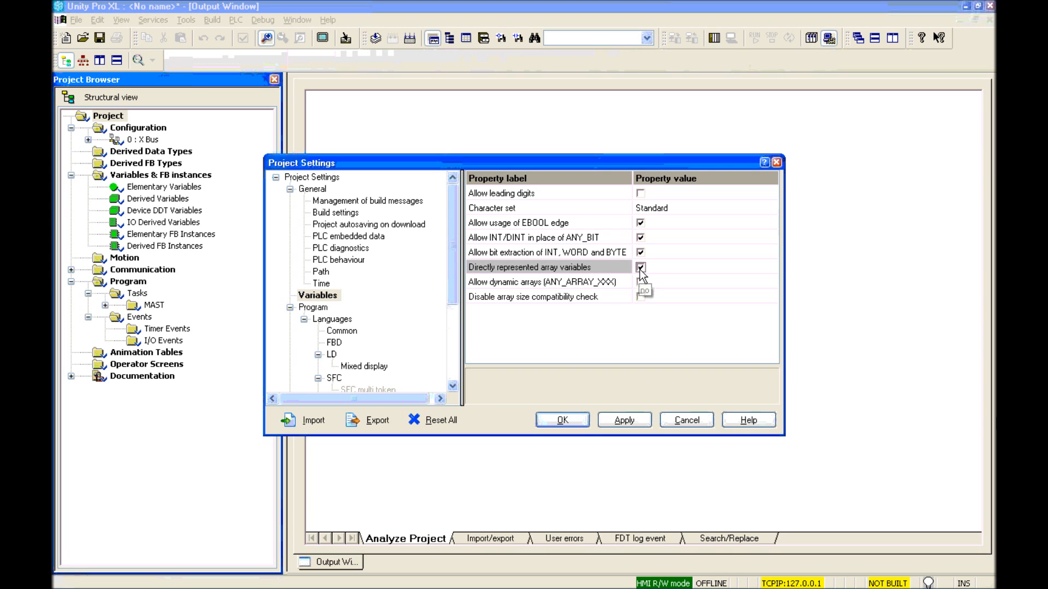
pyautogui.click(640, 282)
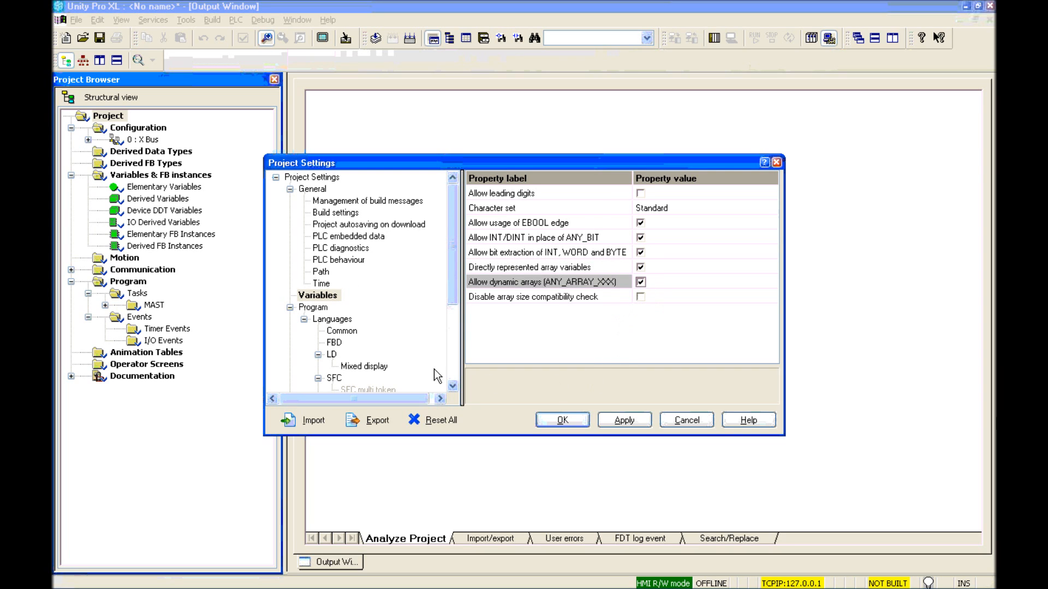
pyautogui.click(352, 330)
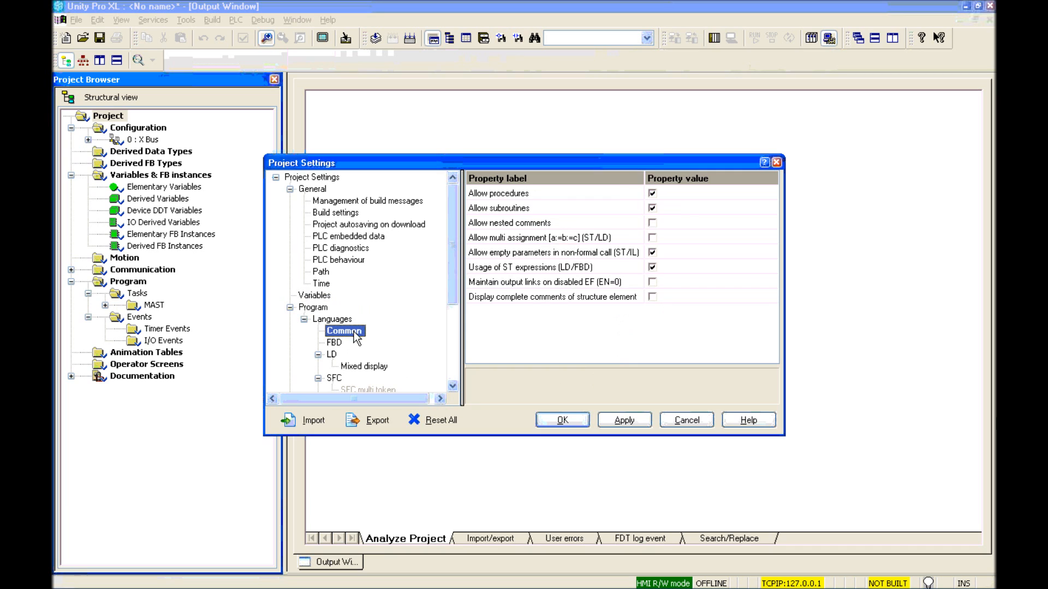
pyautogui.click(652, 237)
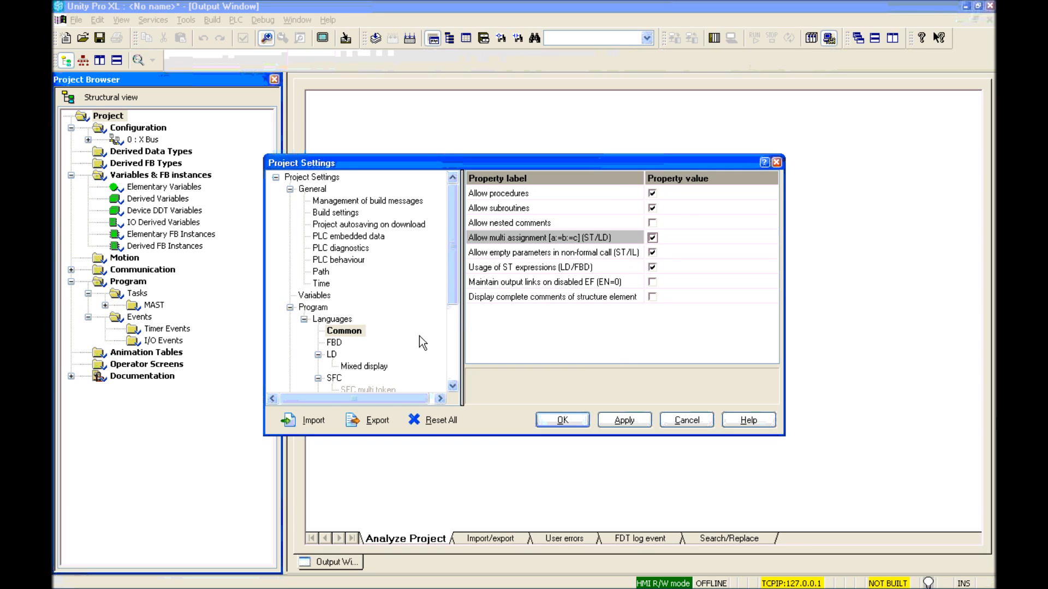
pyautogui.moveTo(453, 263); pyautogui.dragTo(454, 292)
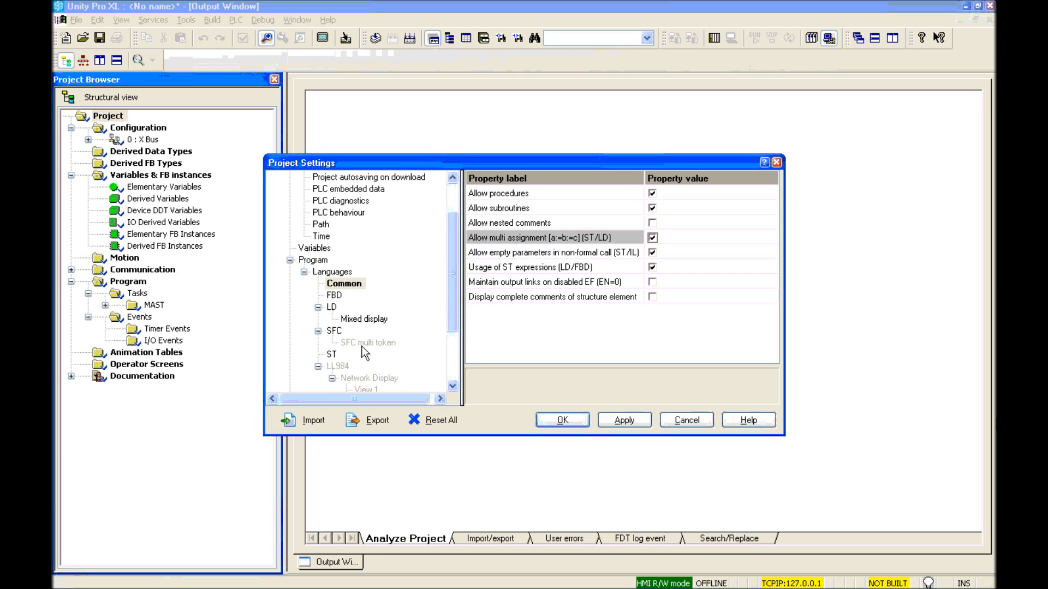
# Step: Allow jump and label in ST, then accept the settings and confirm the rebuild
pyautogui.click(334, 354)
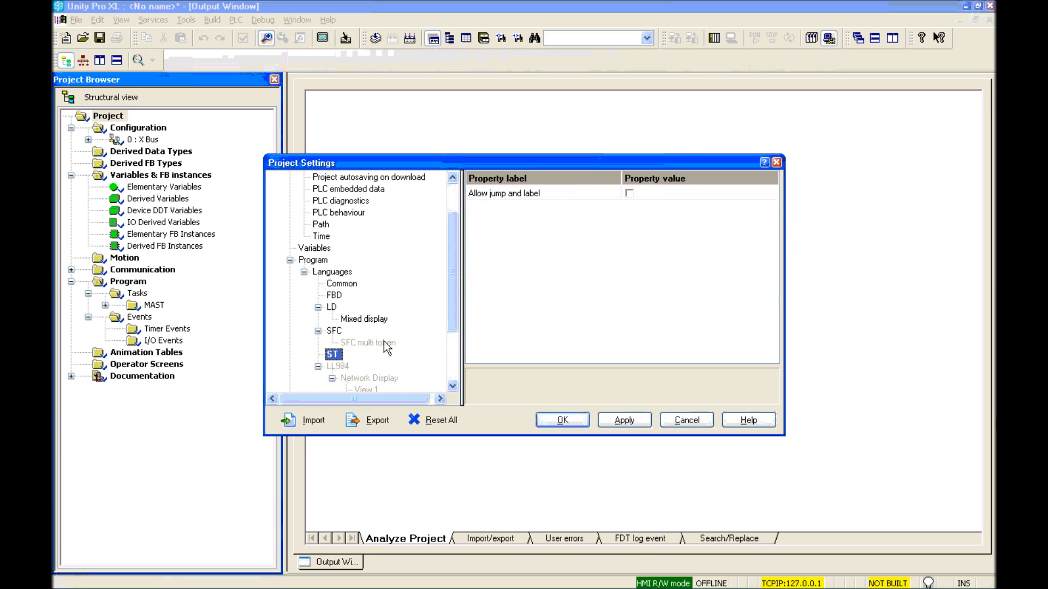
pyautogui.click(630, 194)
pyautogui.click(571, 419)
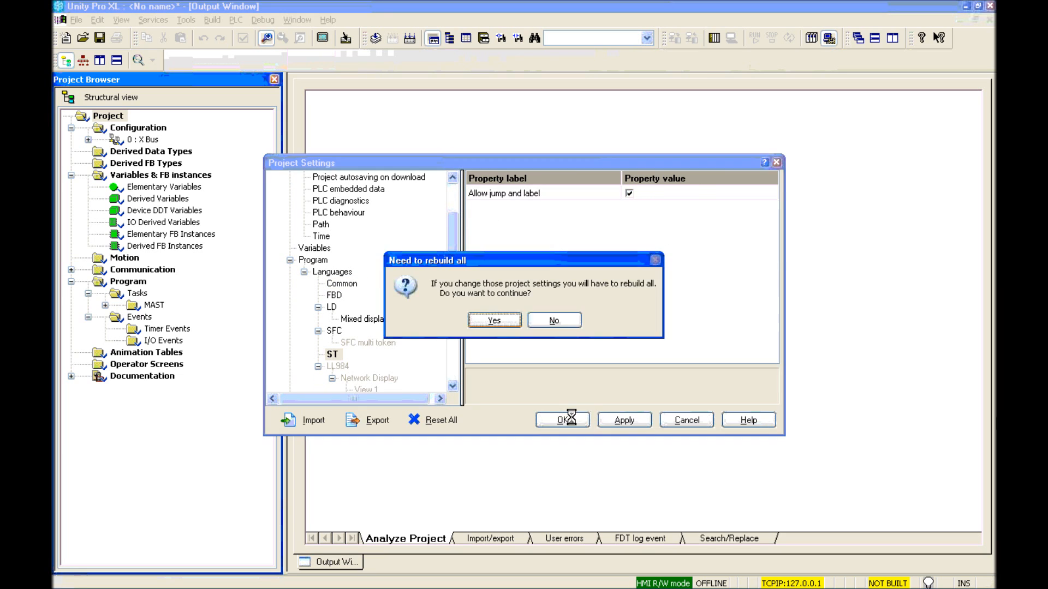
pyautogui.click(494, 319)
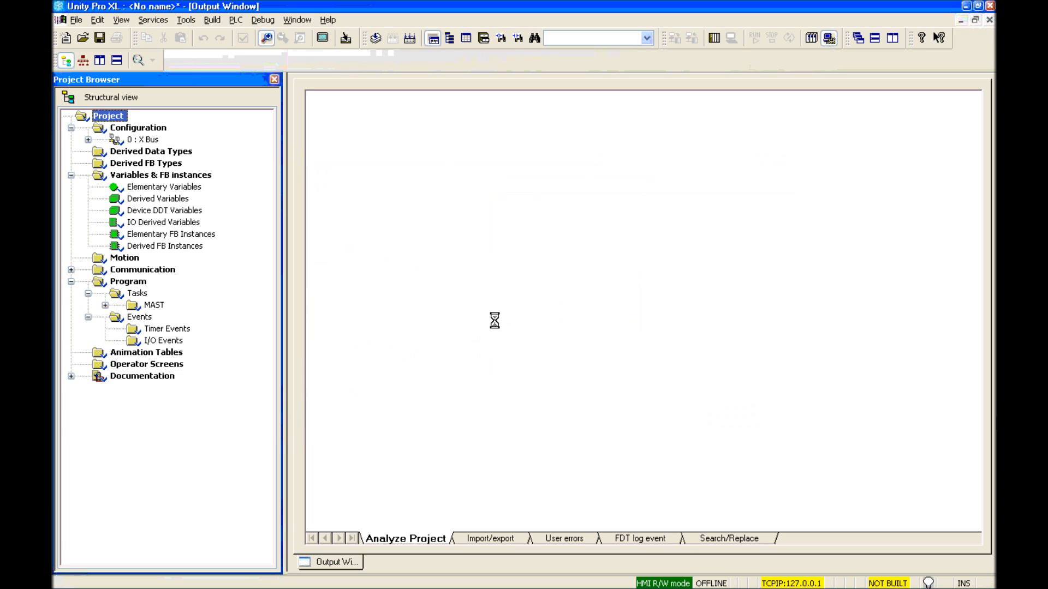
# Step: Place a TSX DMY 28FK discrete module in rack slot 1
pyautogui.click(139, 130)
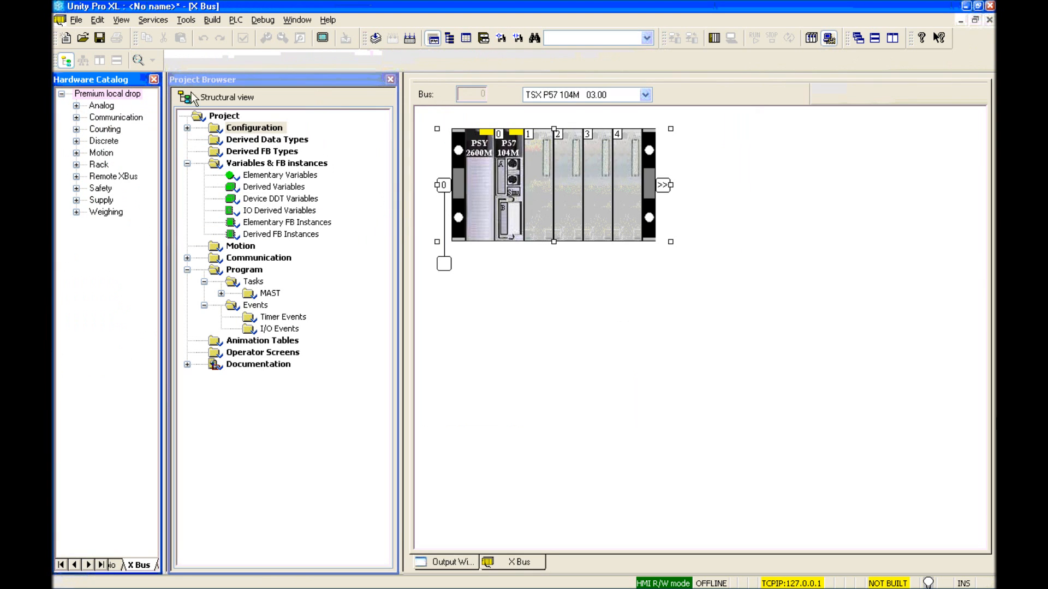
pyautogui.click(154, 80)
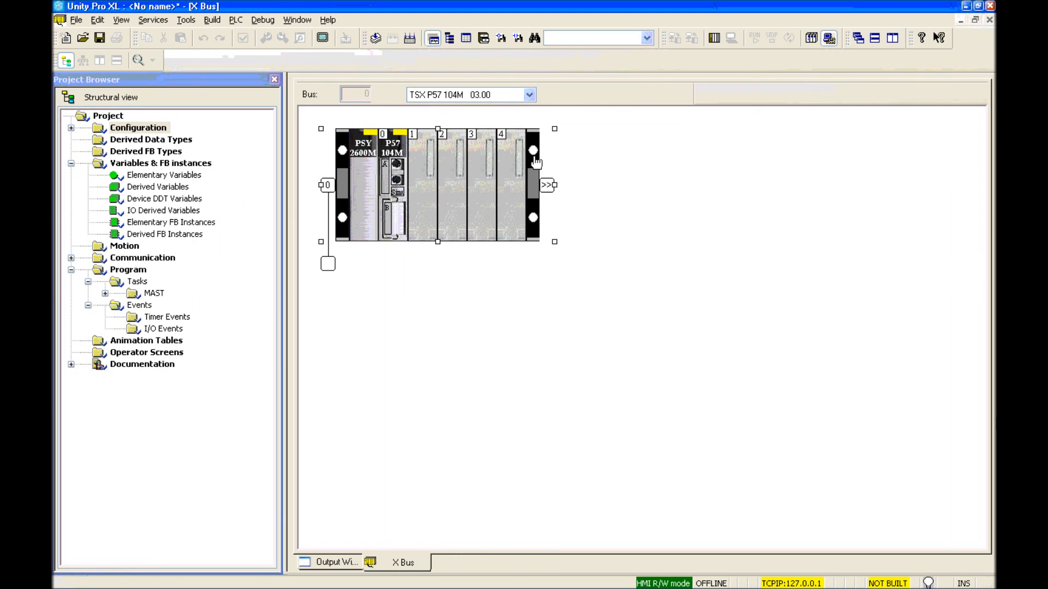
pyautogui.doubleClick(420, 185)
pyautogui.doubleClick(322, 240)
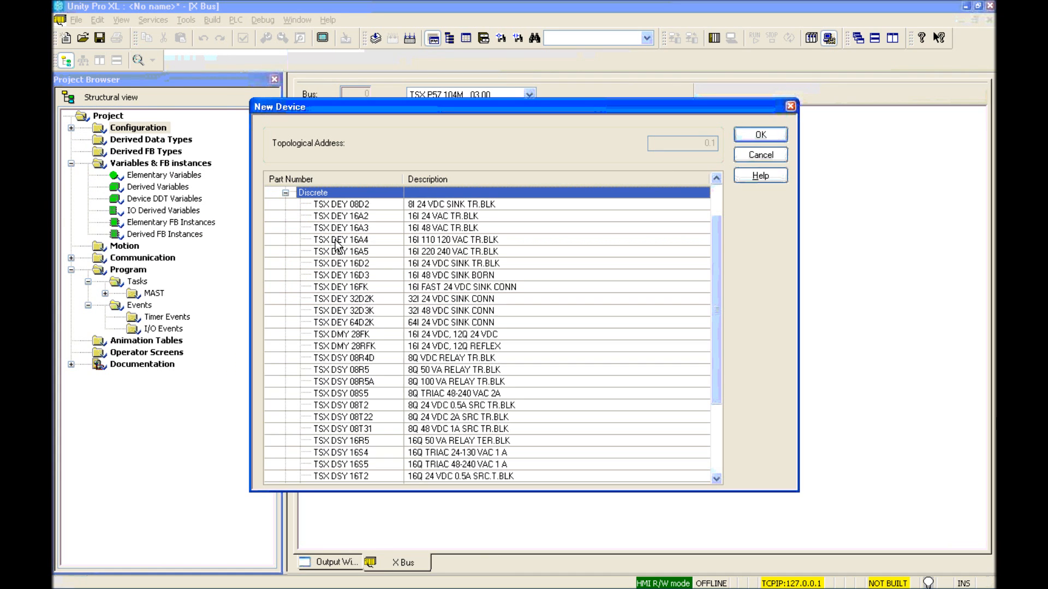
pyautogui.doubleClick(371, 334)
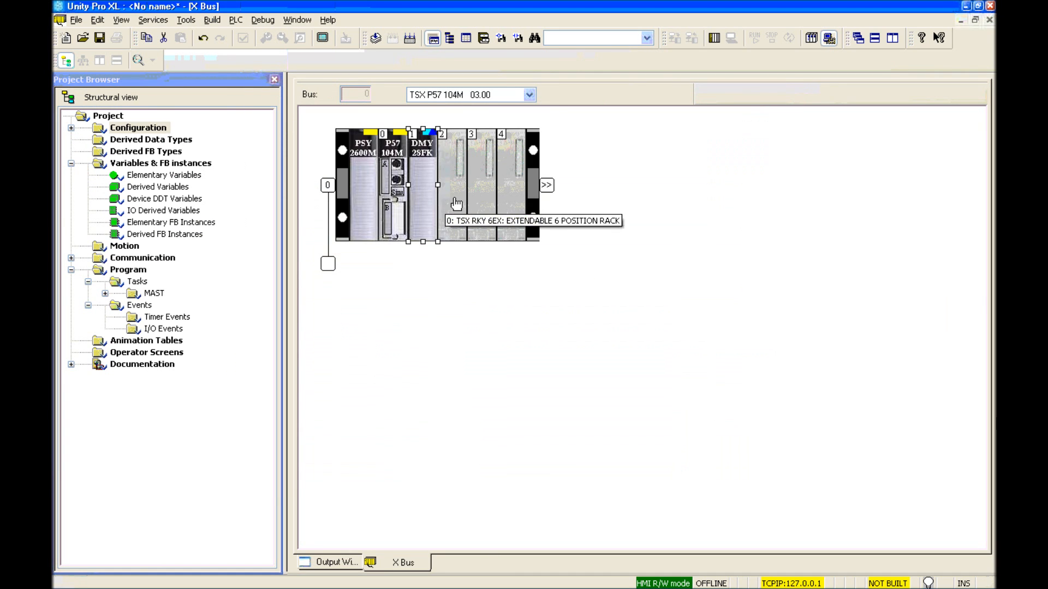
# Step: Place a TSX AEY 810 analog module in rack slot 2
pyautogui.doubleClick(446, 206)
pyautogui.doubleClick(349, 206)
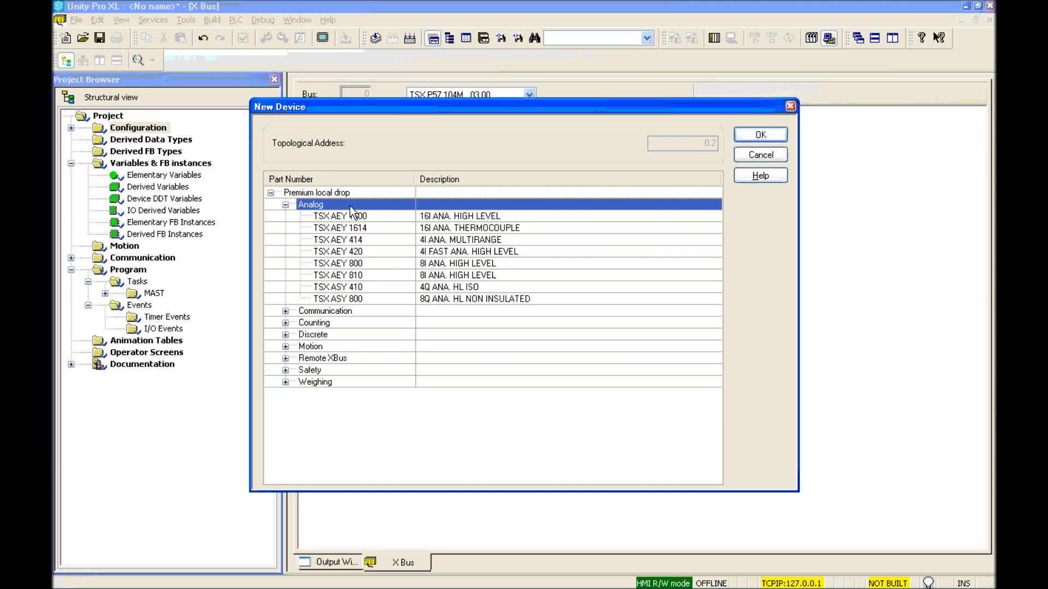
pyautogui.doubleClick(369, 274)
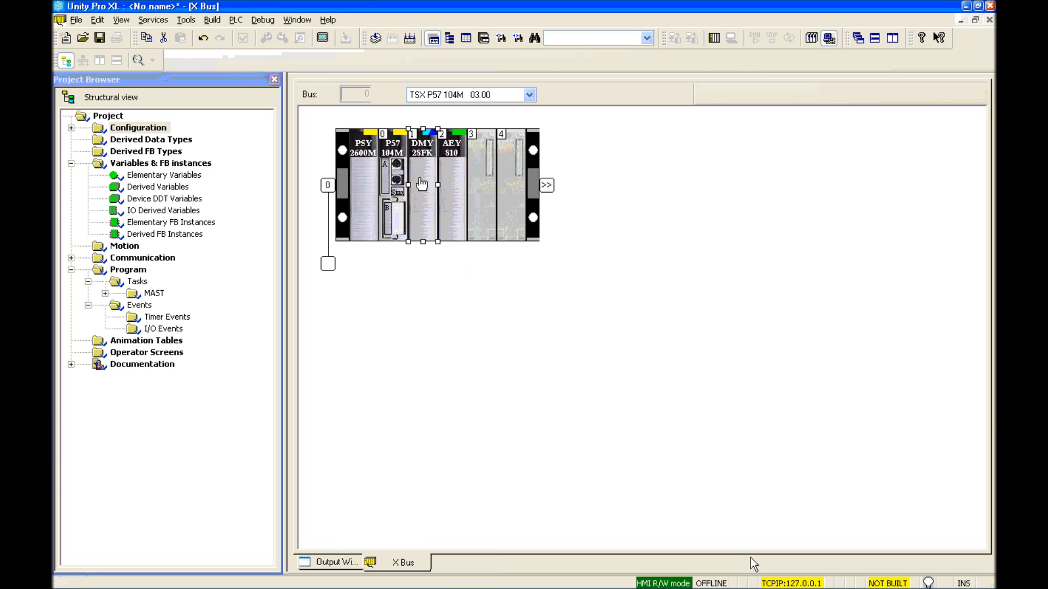
pyautogui.doubleClick(421, 185)
# Step: List the DMY 28FK's %I and %Q objects and name input %I0.1.0 My_DI
pyautogui.click(343, 121)
pyautogui.click(528, 123)
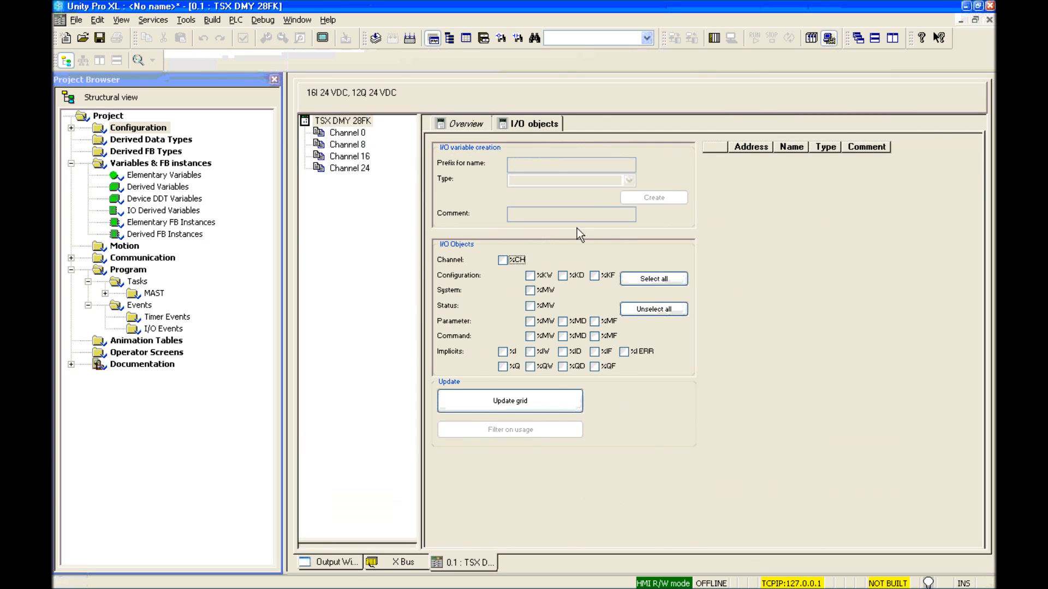
pyautogui.click(502, 351)
pyautogui.click(503, 366)
pyautogui.click(506, 394)
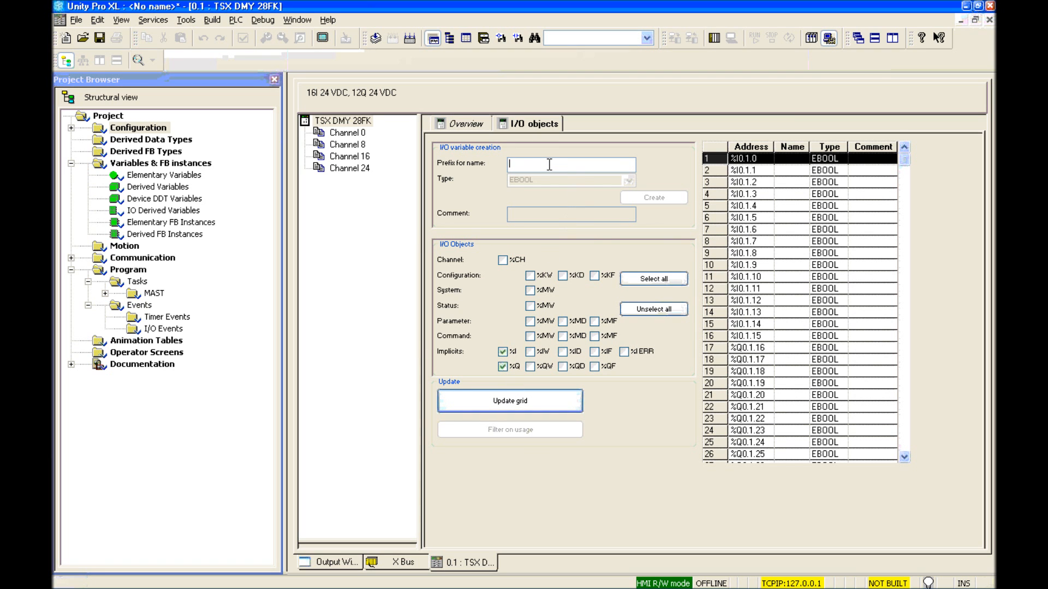
pyautogui.write('My_')
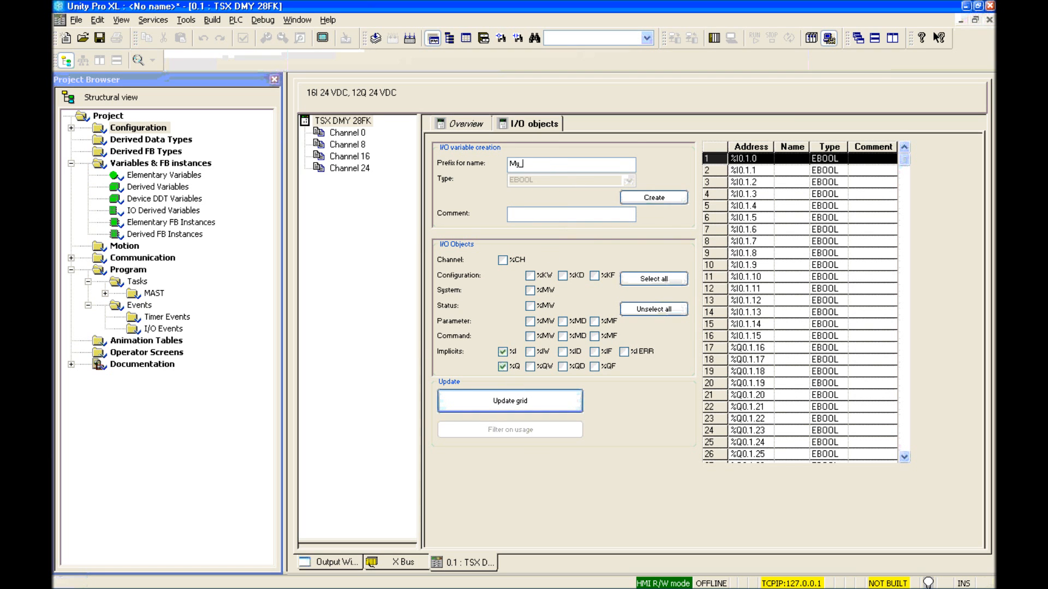
pyautogui.write('DI')
pyautogui.press('Return')
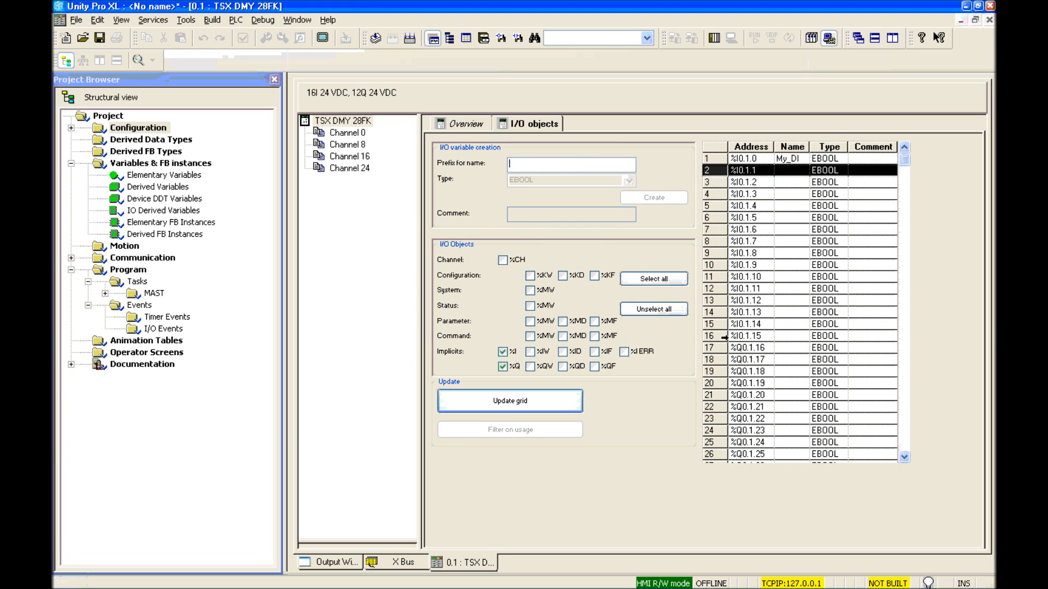
# Step: Name output %Q0.1.16 My_DO and return to the X Bus rack view
pyautogui.click(712, 349)
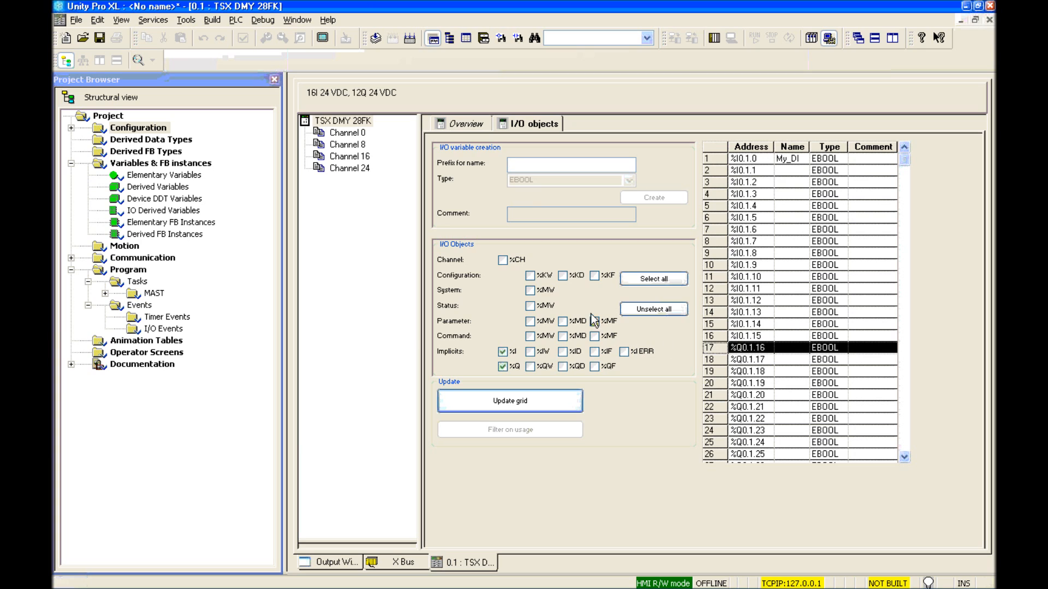
pyautogui.write('My_DO')
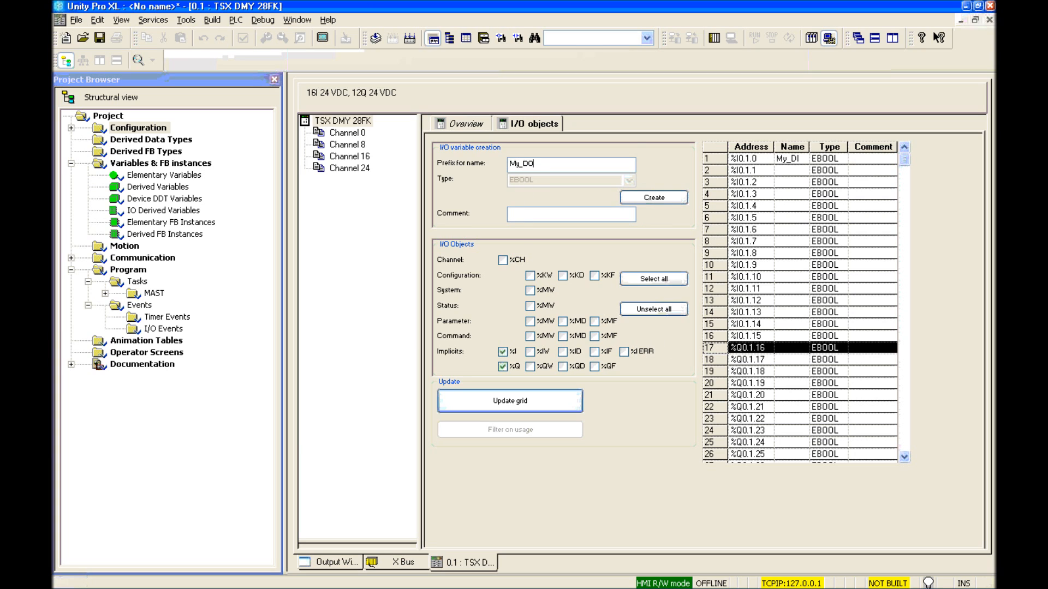
pyautogui.press('Return')
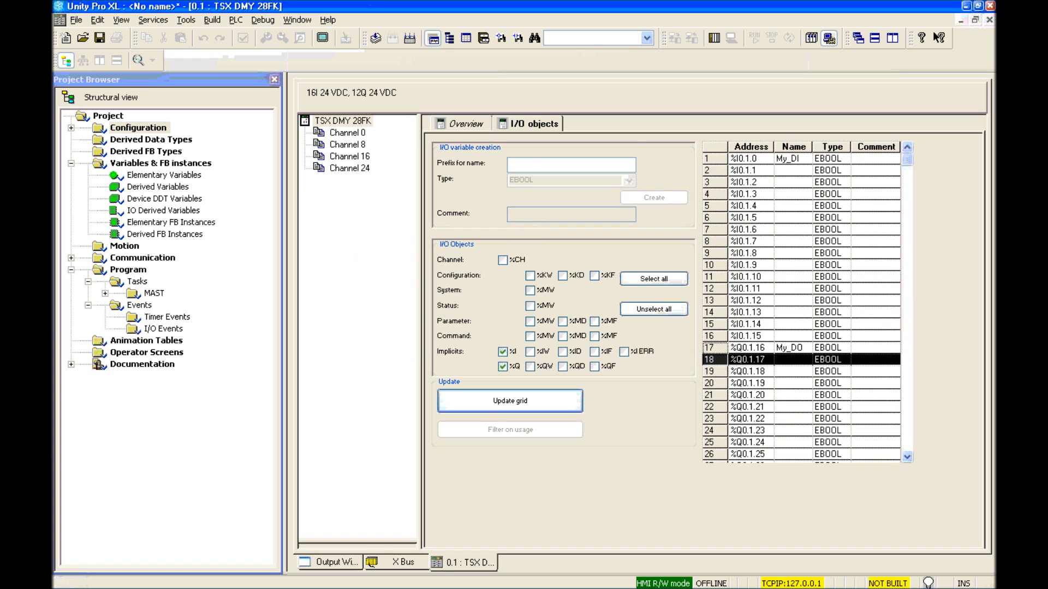
pyautogui.click(410, 558)
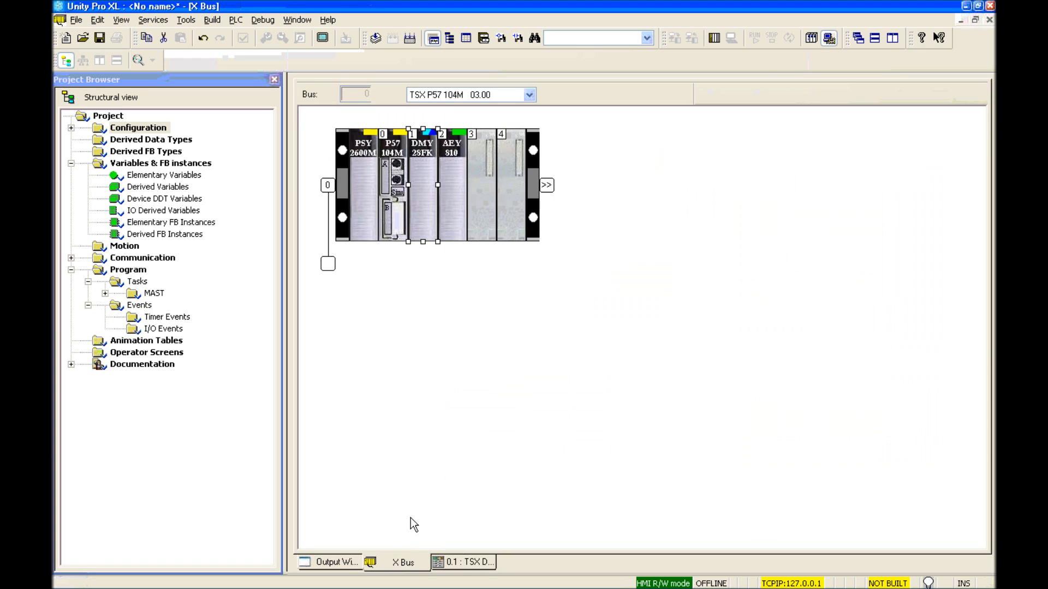
# Step: Set channel 0 of the TSX AEY 810 to the 4..20 mA range and confirm
pyautogui.doubleClick(460, 186)
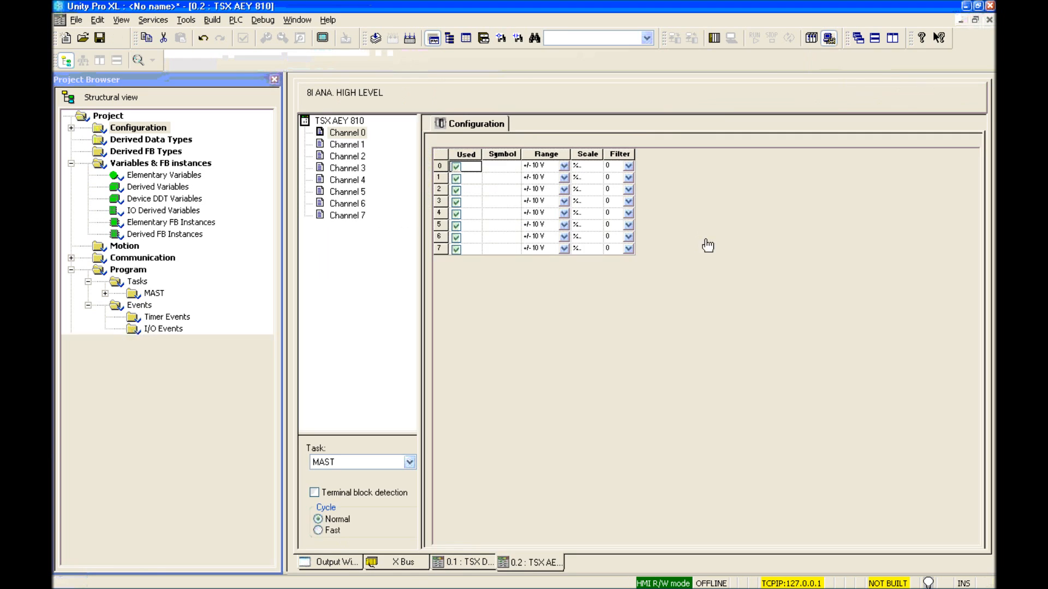
pyautogui.click(563, 166)
pyautogui.click(563, 167)
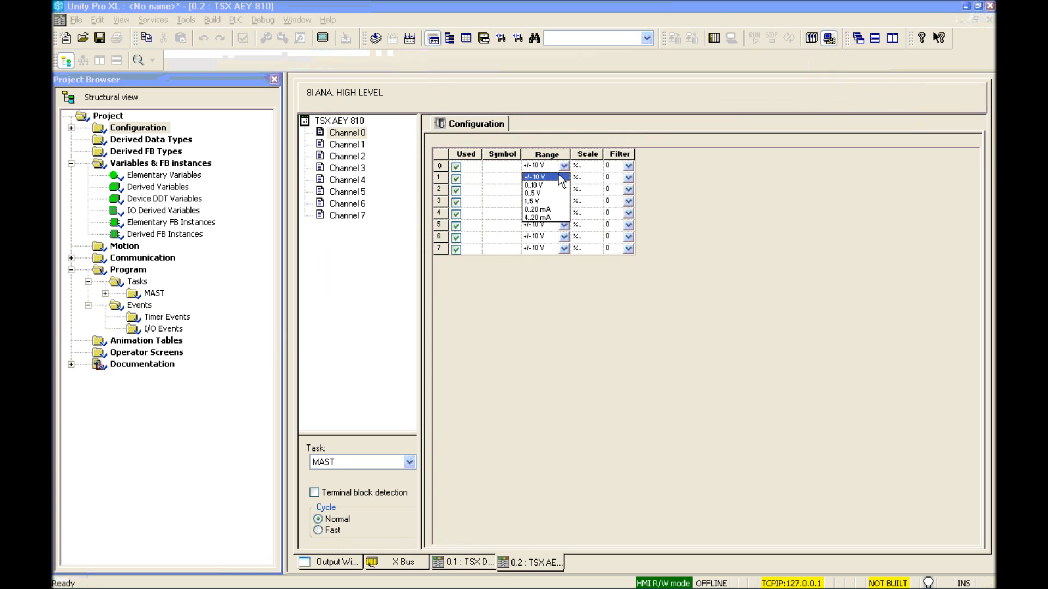
pyautogui.click(549, 219)
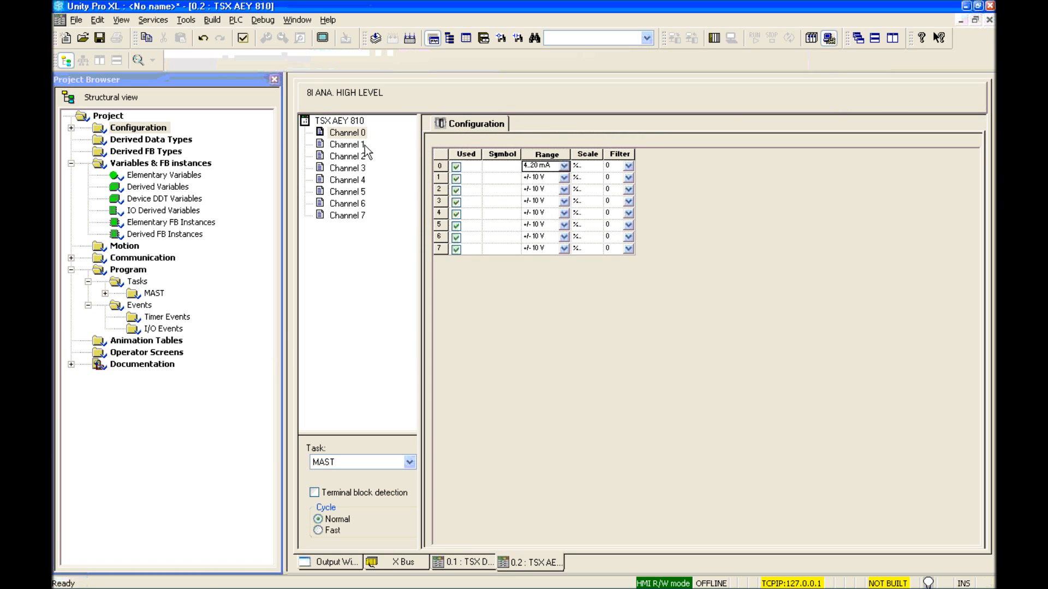
pyautogui.click(341, 121)
pyautogui.click(464, 320)
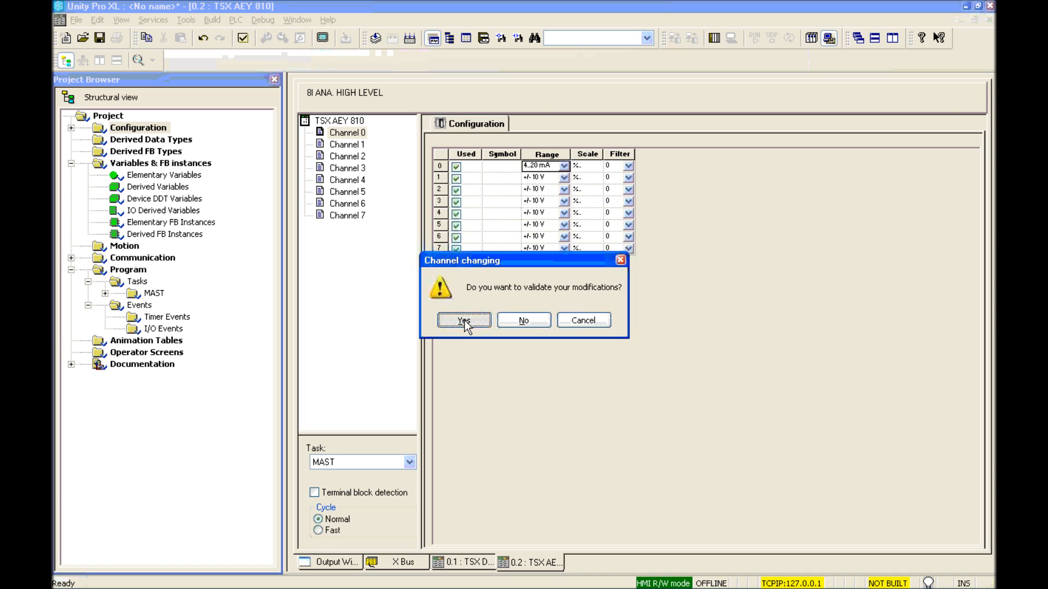
# Step: List the module's %IW objects and name input %IW0.2.0 My_AI
pyautogui.click(523, 124)
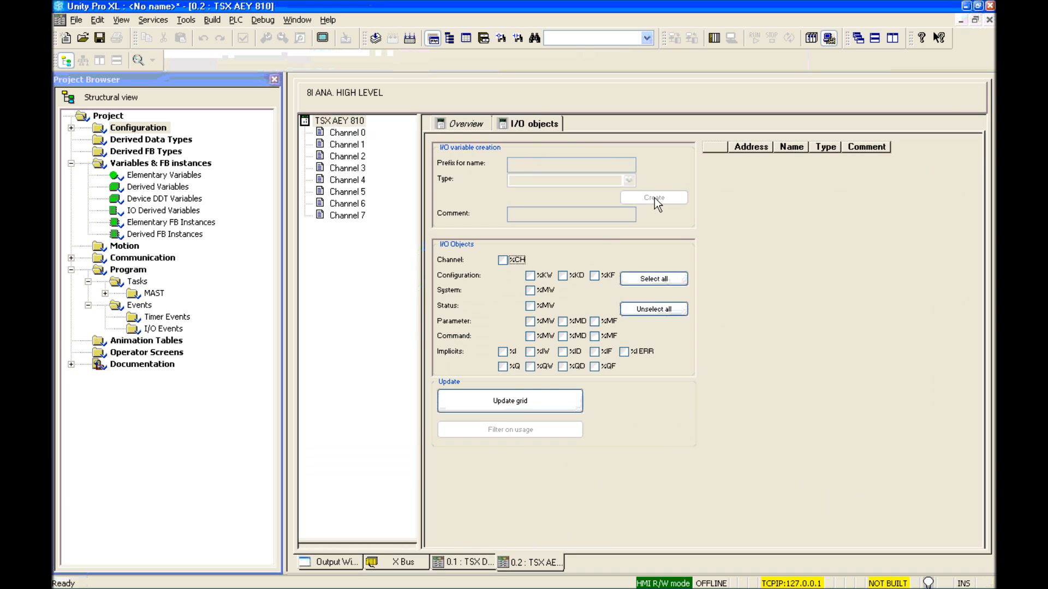
pyautogui.click(529, 352)
pyautogui.click(524, 401)
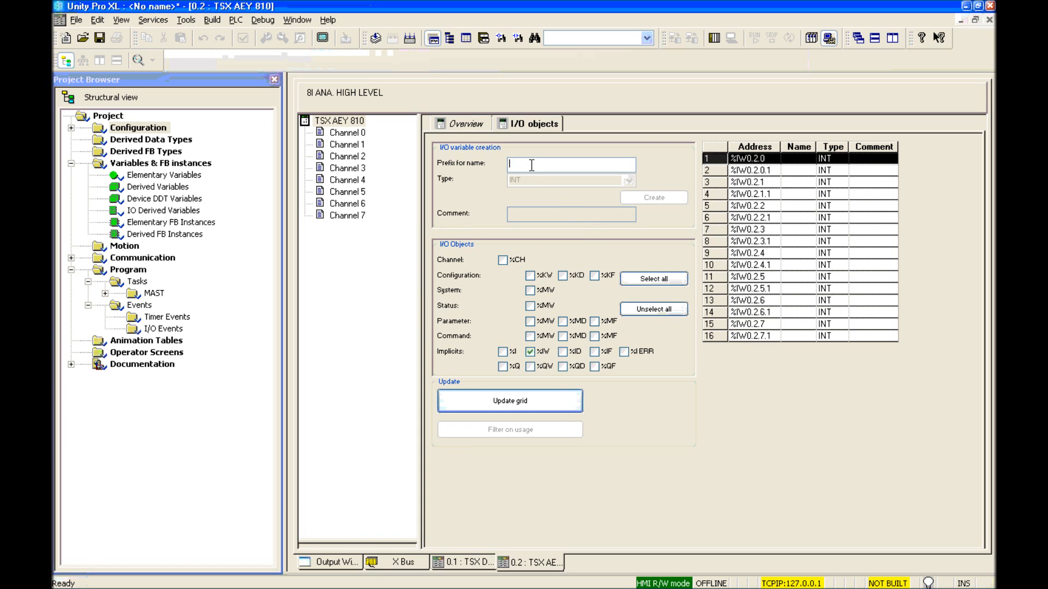
pyautogui.click(531, 165)
pyautogui.write('My_AI')
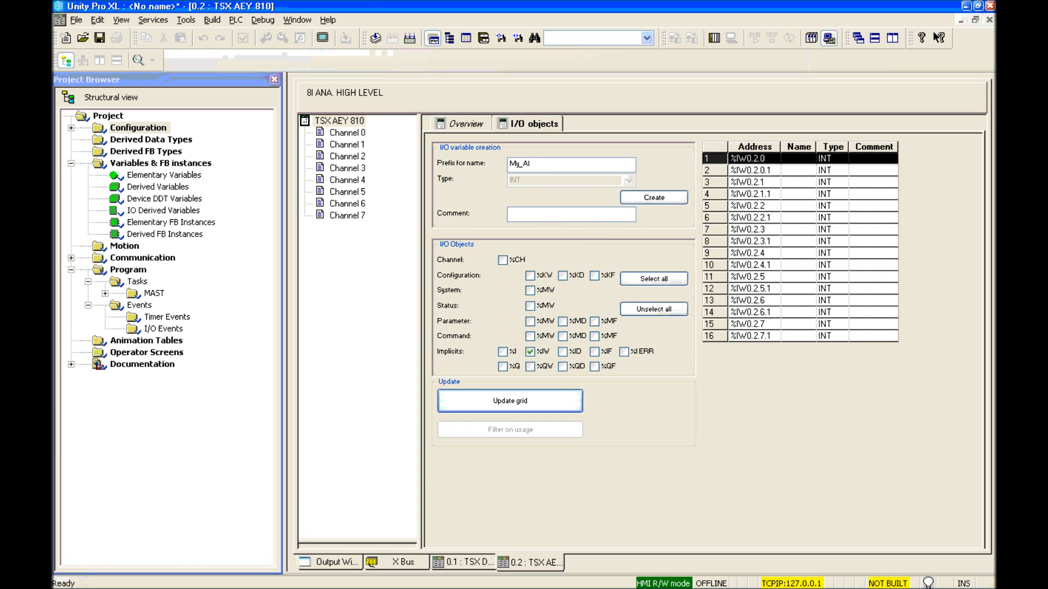
pyautogui.press('Return')
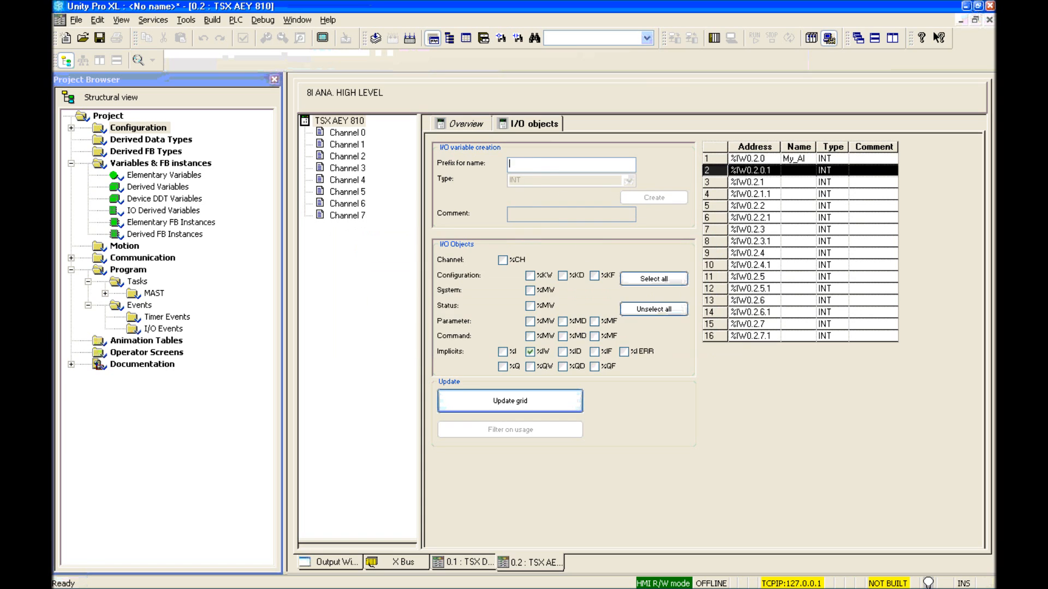
pyautogui.click(466, 37)
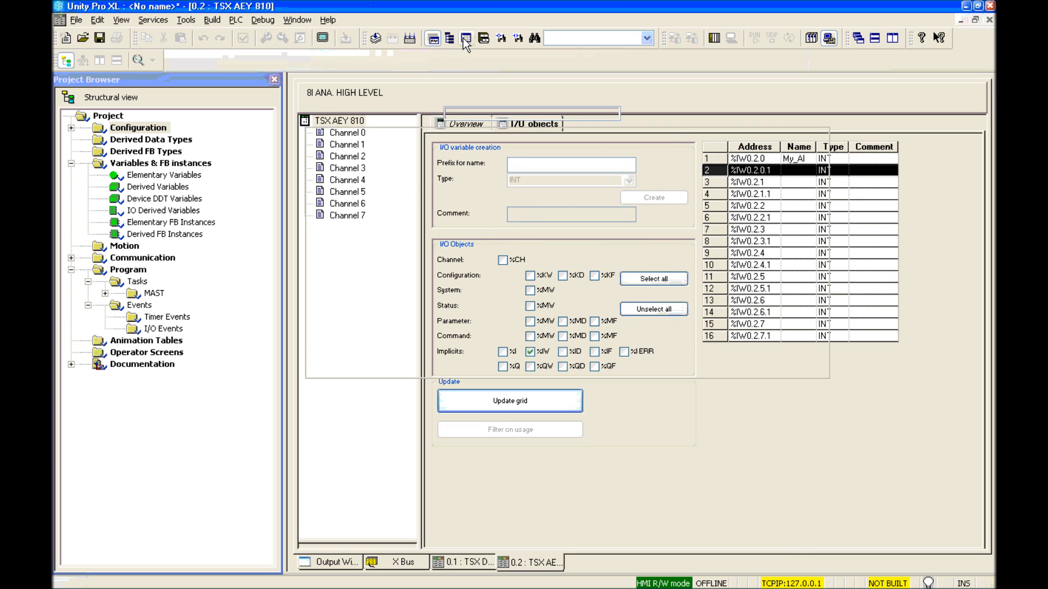
# Step: Create an LD section named Test under MAST's Sections folder
pyautogui.click(106, 293)
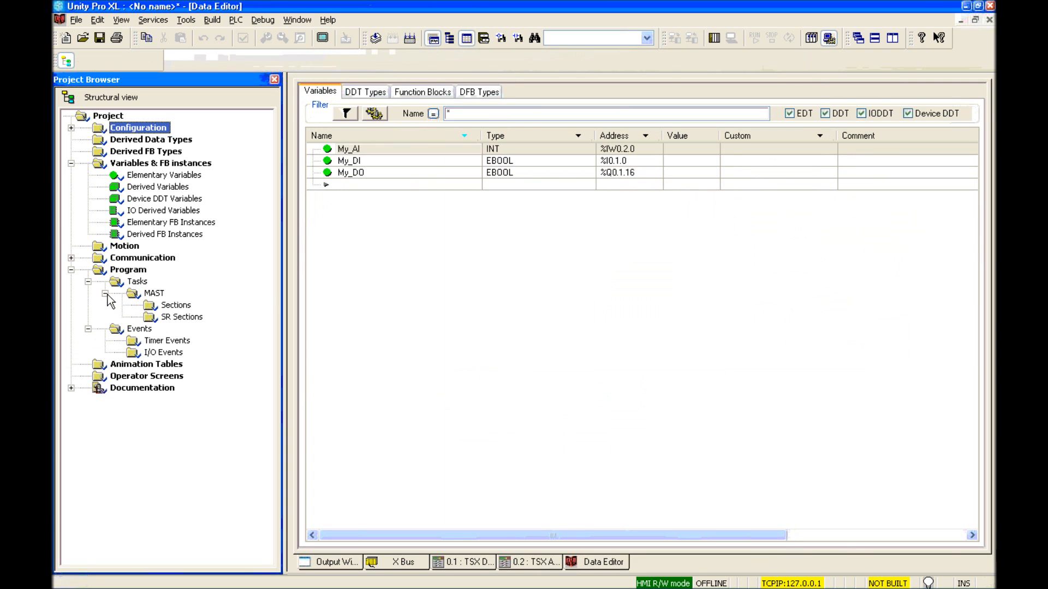
pyautogui.rightClick(176, 305)
pyautogui.click(238, 310)
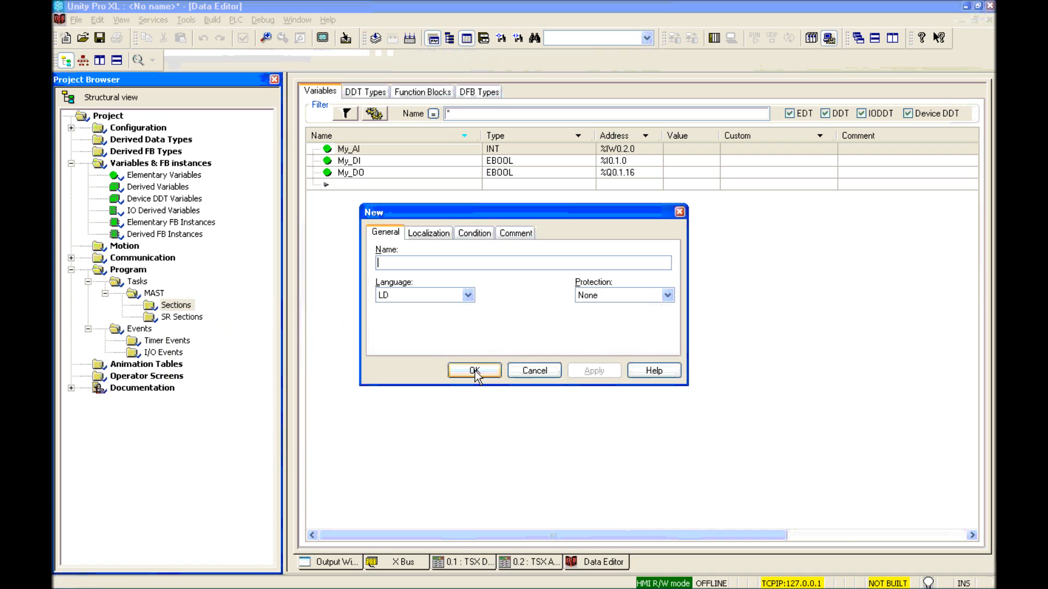
pyautogui.write('Test')
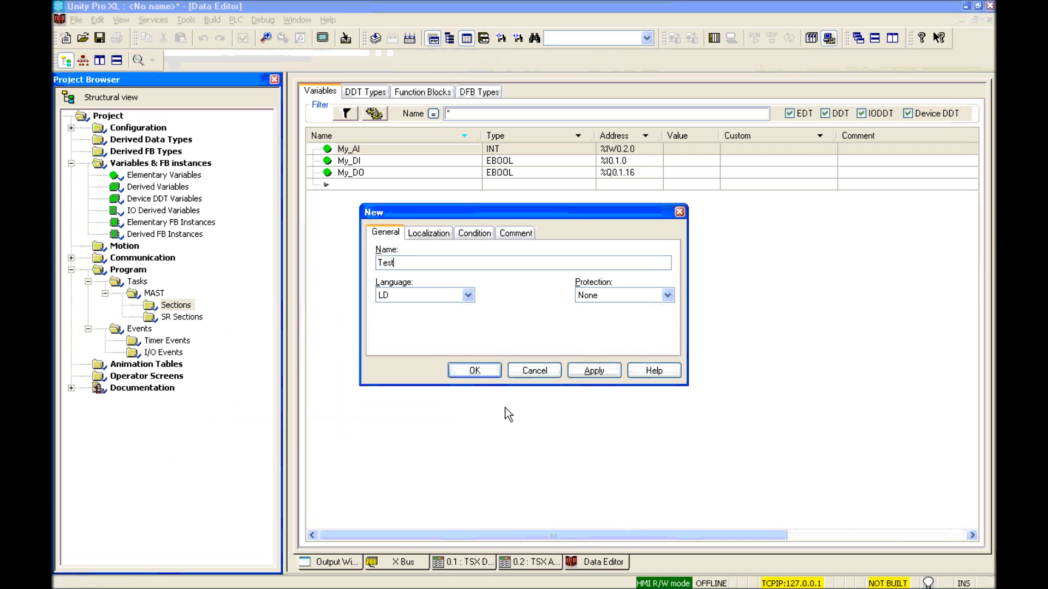
pyautogui.click(472, 372)
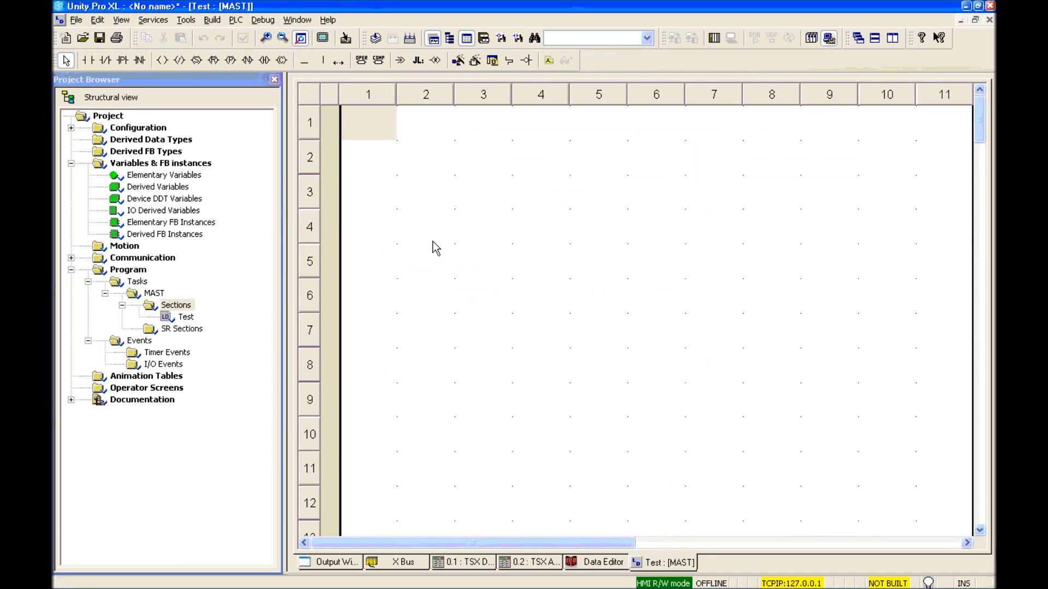
pyautogui.click(433, 153)
# Step: Insert an ALRM_DIA block and link its EN input to the left rail
pyautogui.rightClick(434, 153)
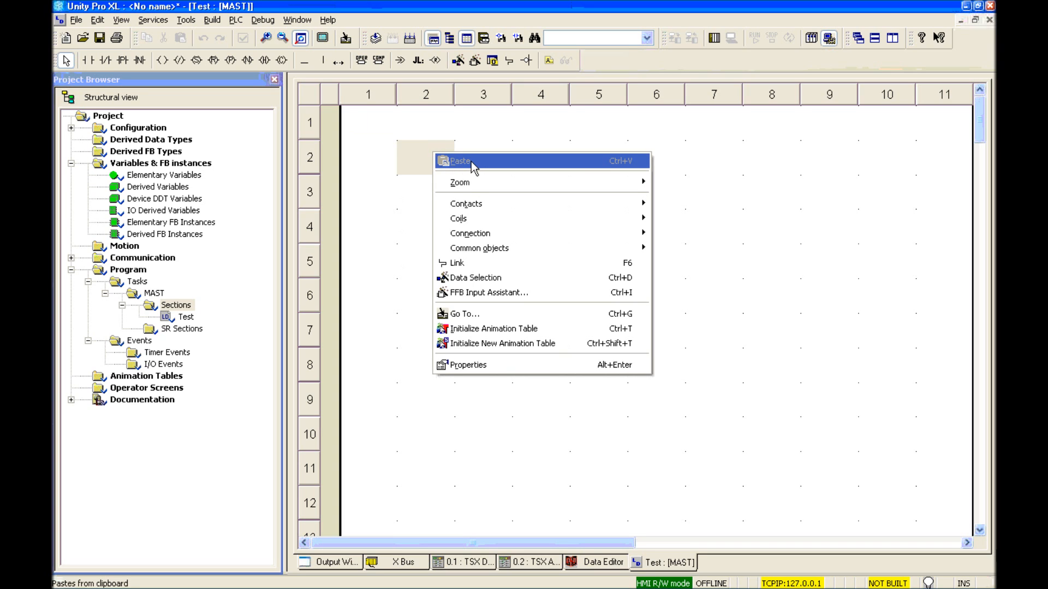
pyautogui.click(495, 280)
pyautogui.write('AL')
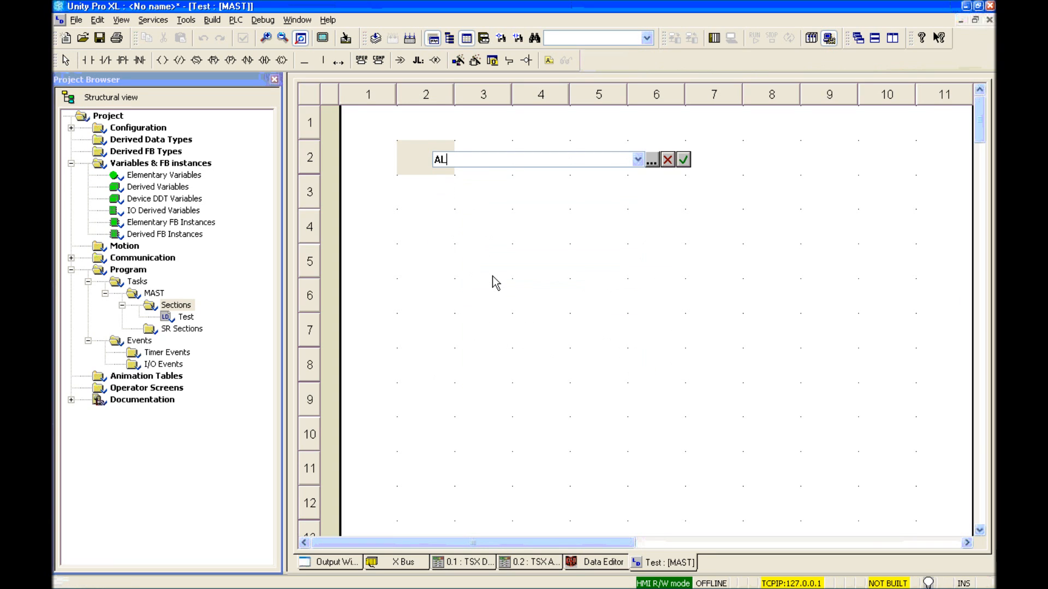
pyautogui.write('RM_DIA')
pyautogui.press('Return')
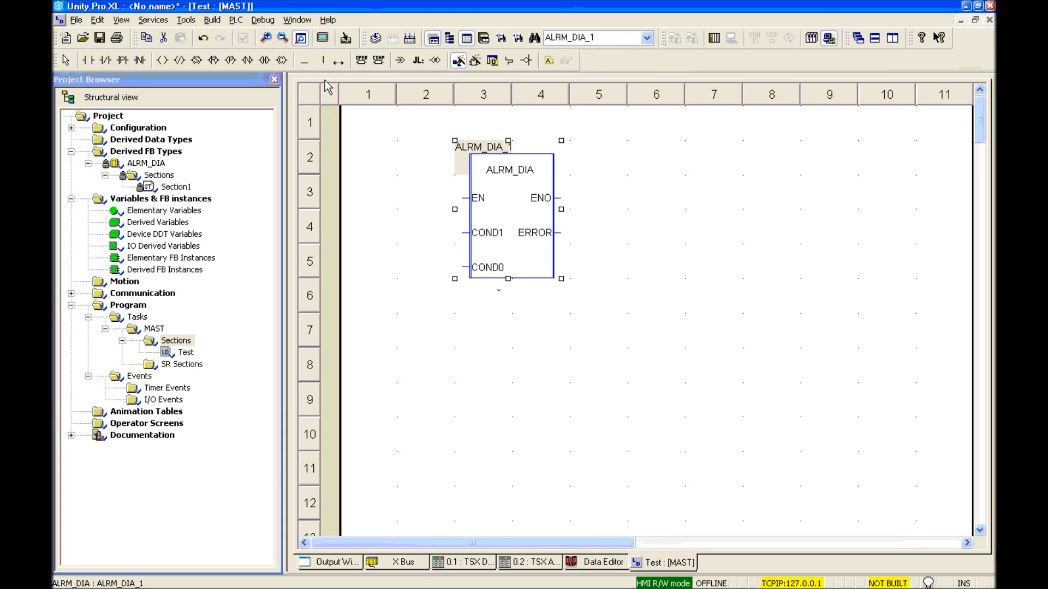
pyautogui.click(340, 61)
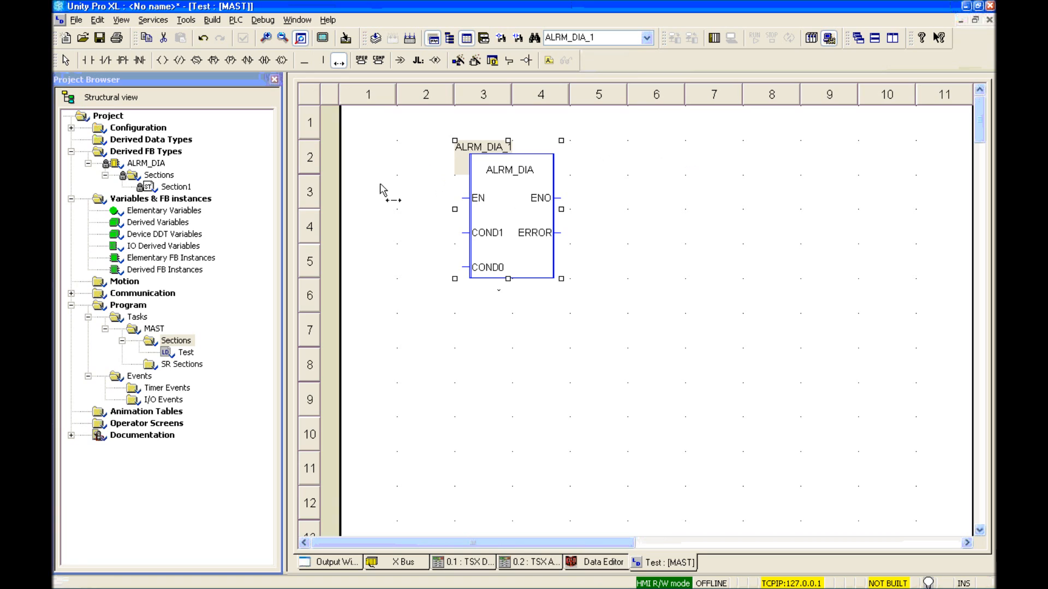
pyautogui.click(380, 188)
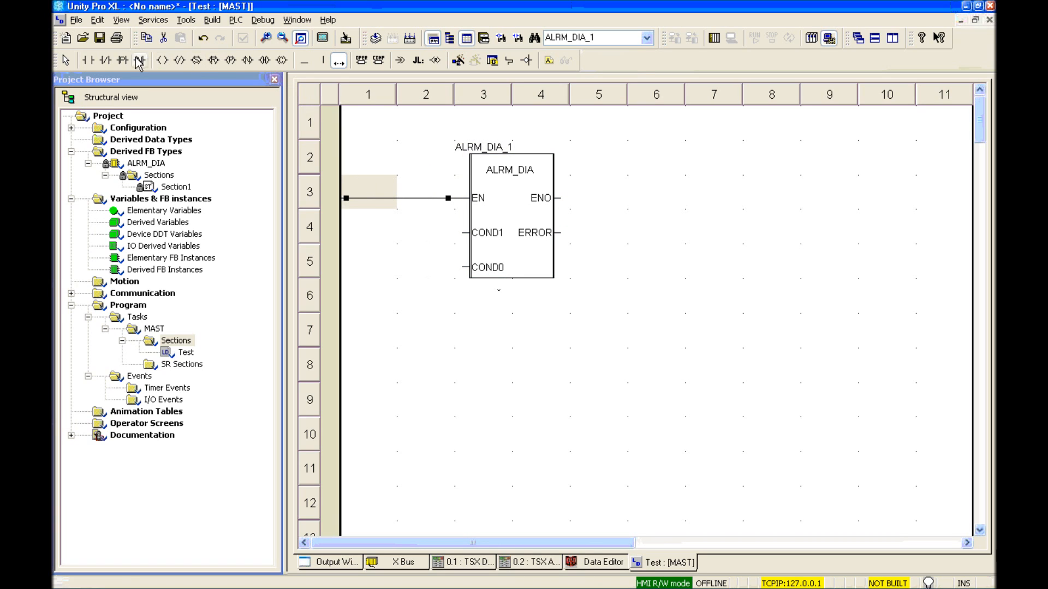
# Step: Add a normally-open My_DI contact in row 5 wired to the block's COND0 input
pyautogui.click(88, 60)
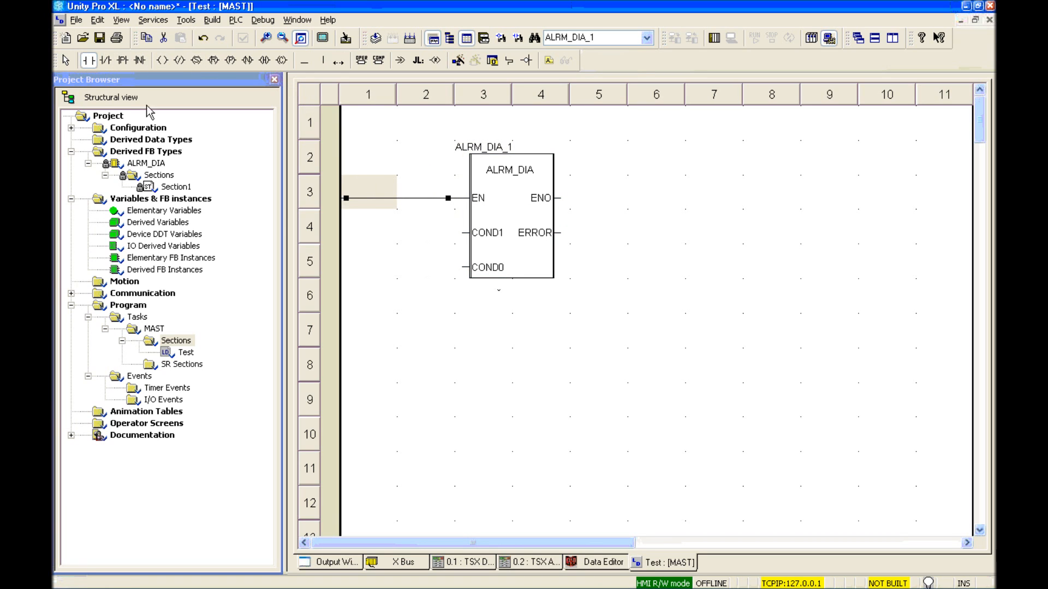
pyautogui.click(373, 263)
pyautogui.click(305, 61)
pyautogui.click(425, 277)
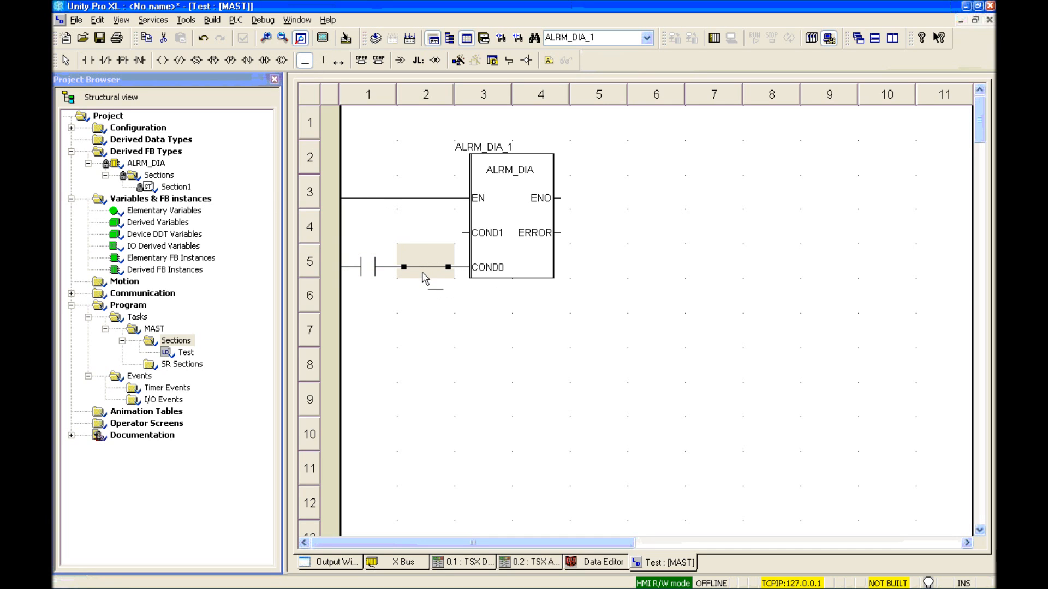
pyautogui.press('Escape')
pyautogui.doubleClick(367, 266)
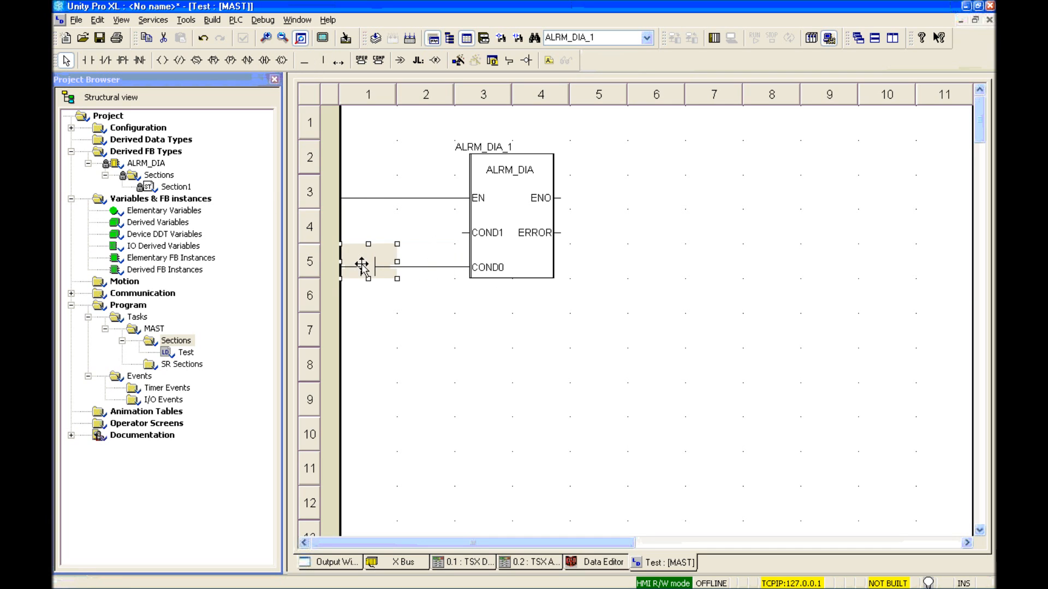
pyautogui.write('My_')
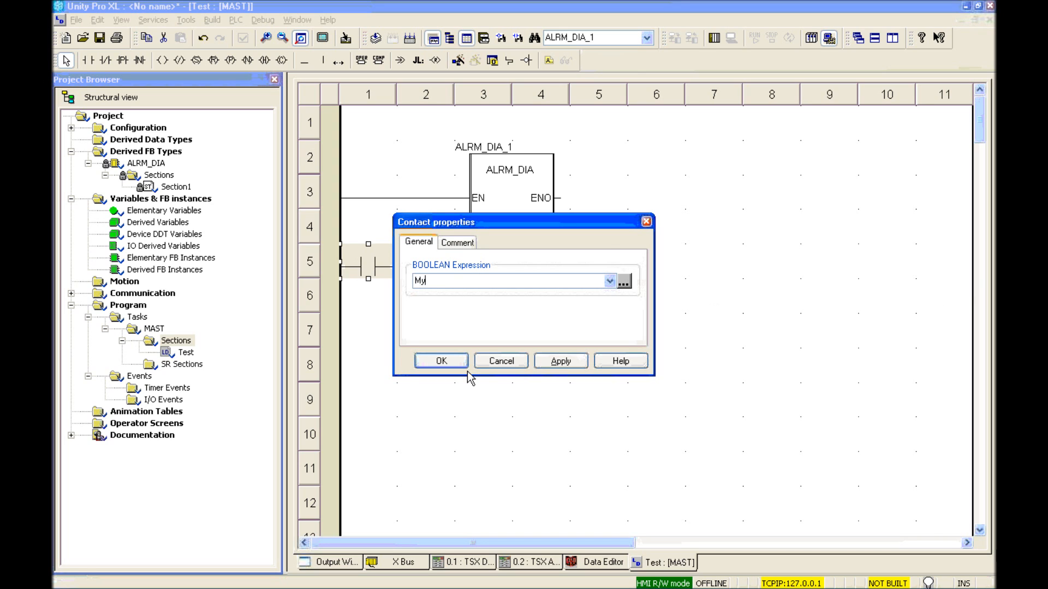
pyautogui.write('DI')
pyautogui.click(465, 362)
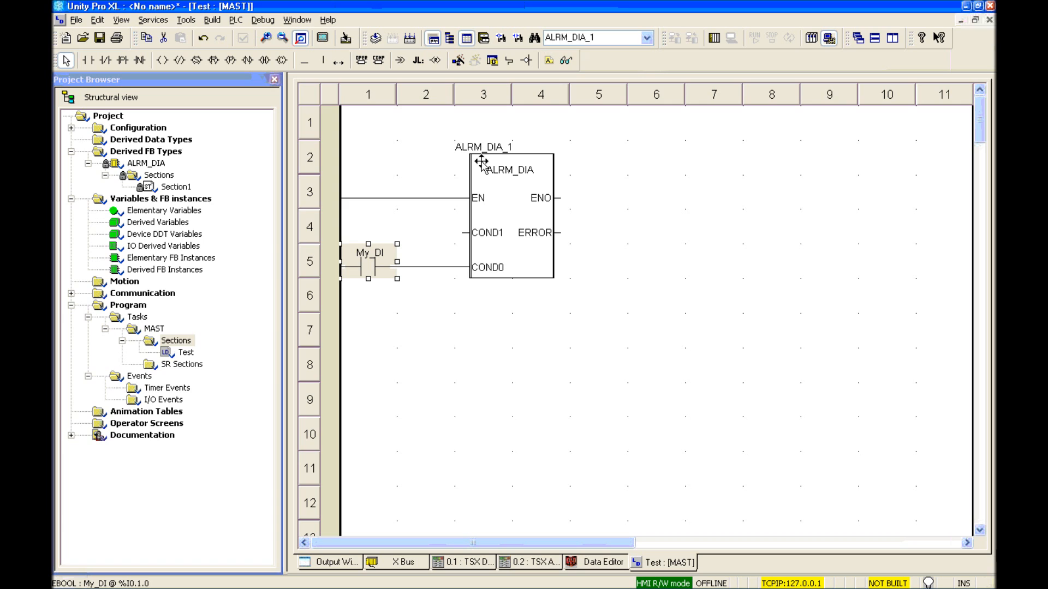
pyautogui.click(599, 568)
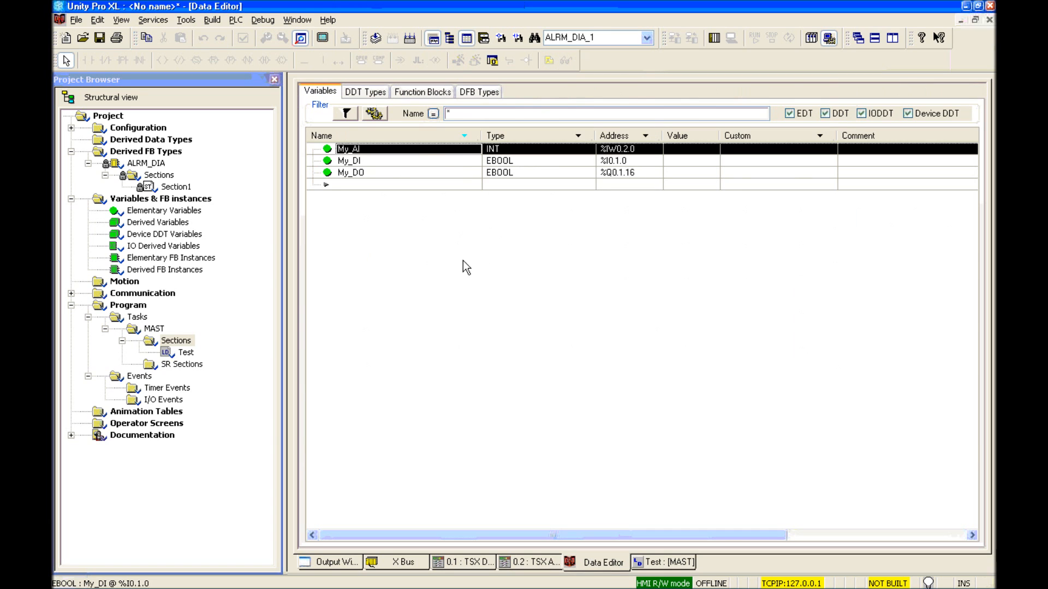
# Step: Rename the ALRM_DIA_1 instance to My_DI_ALRM_DIA
pyautogui.click(421, 91)
pyautogui.doubleClick(377, 150)
pyautogui.write('My_DI_ALRM_DIA')
pyautogui.press('Return')
pyautogui.click(480, 329)
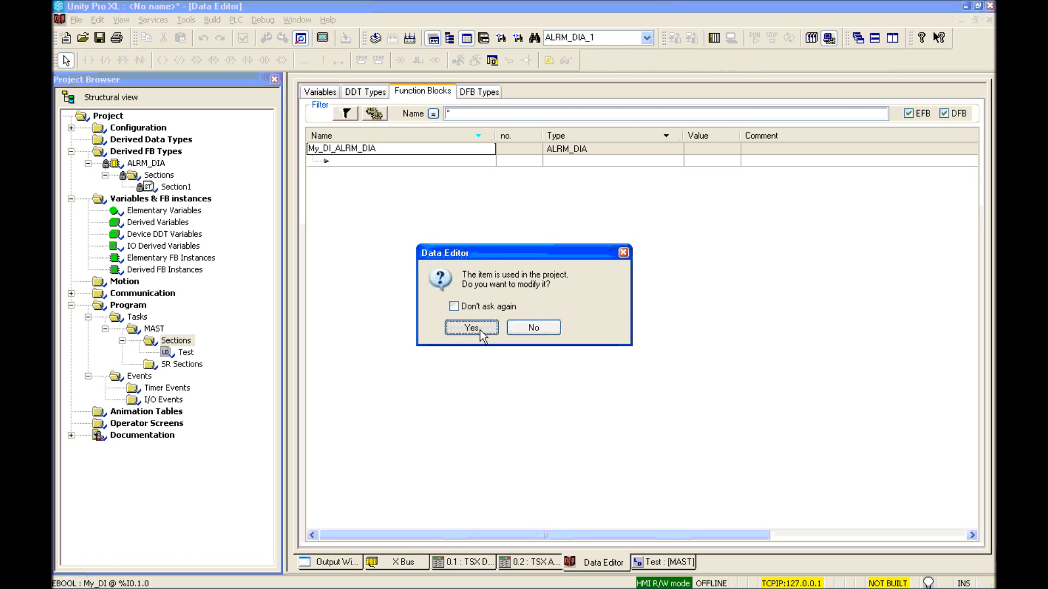
# Step: Give My_DI_ALRM_DIA the comment 'My DI is ON' and return to the Test ladder
pyautogui.click(777, 153)
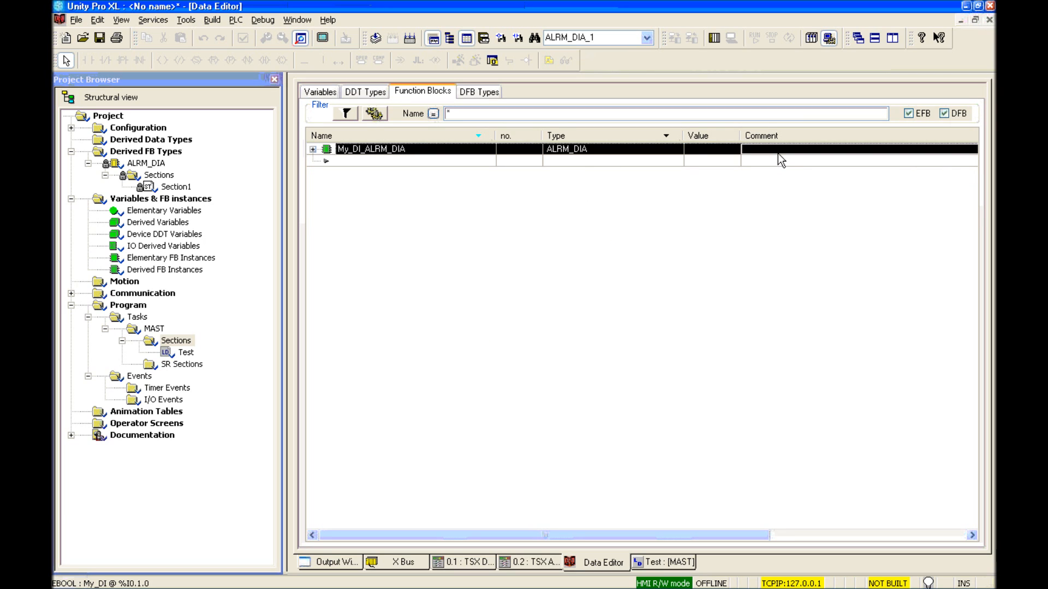
pyautogui.write('My DI is ON')
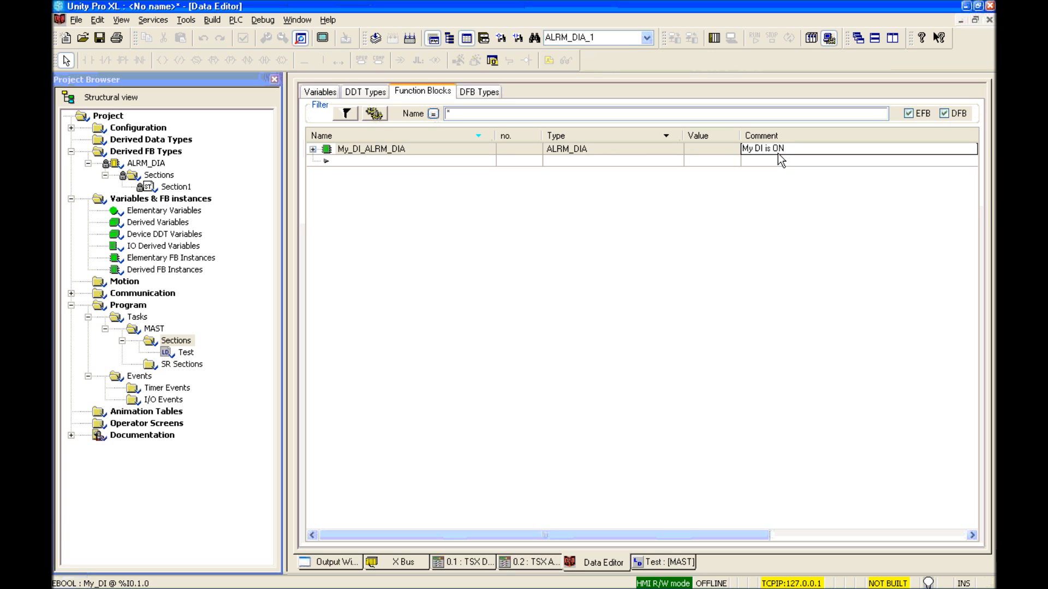
pyautogui.press('Return')
pyautogui.click(657, 568)
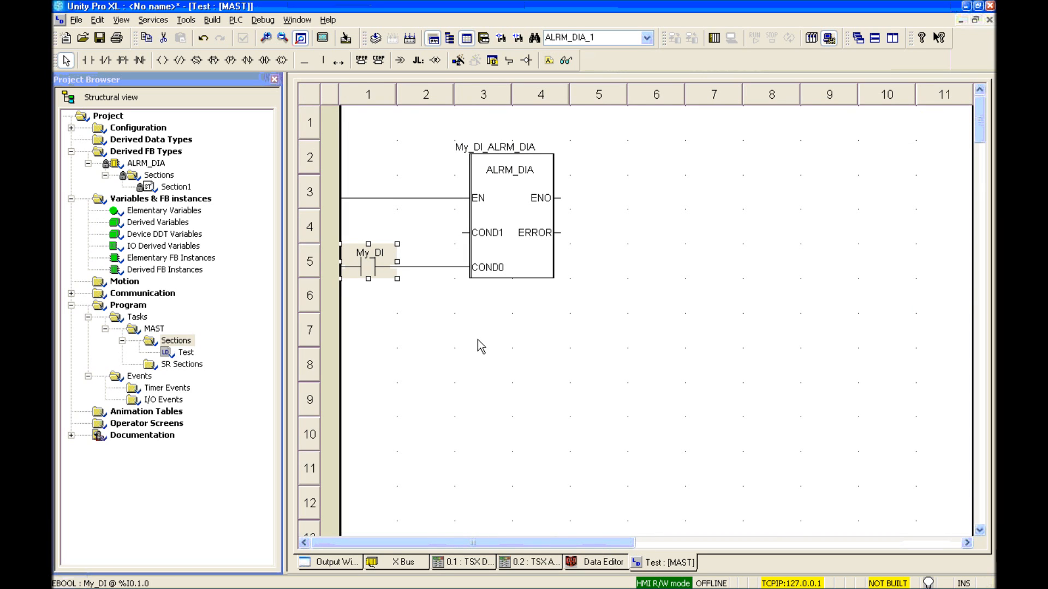
# Step: Place a SCALING block at row 7 with its EN input linked to the rail
pyautogui.click(477, 338)
pyautogui.rightClick(477, 339)
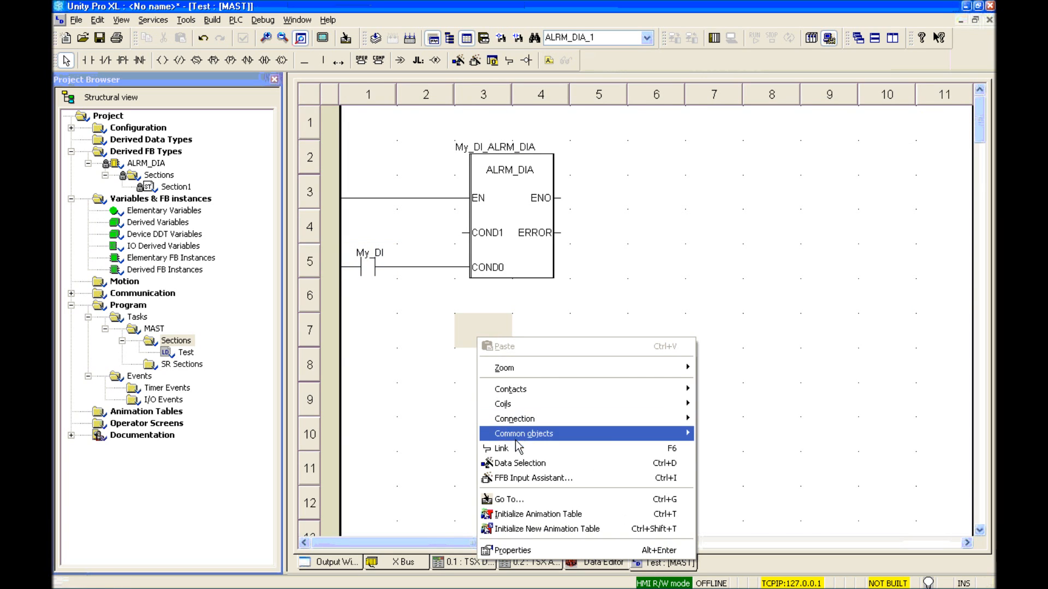
pyautogui.click(519, 464)
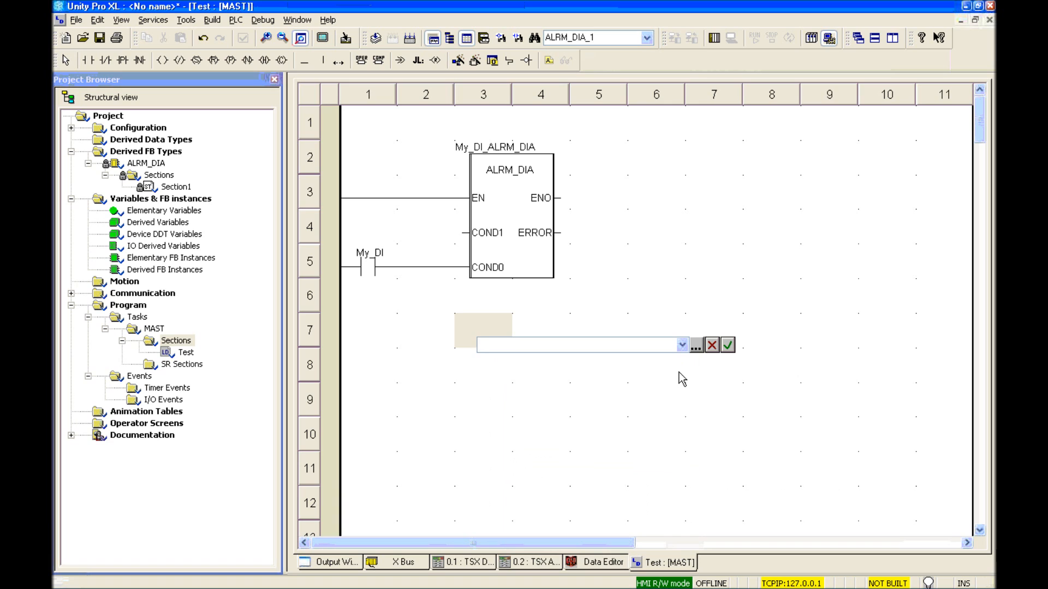
pyautogui.write('SCALING')
pyautogui.press('Return')
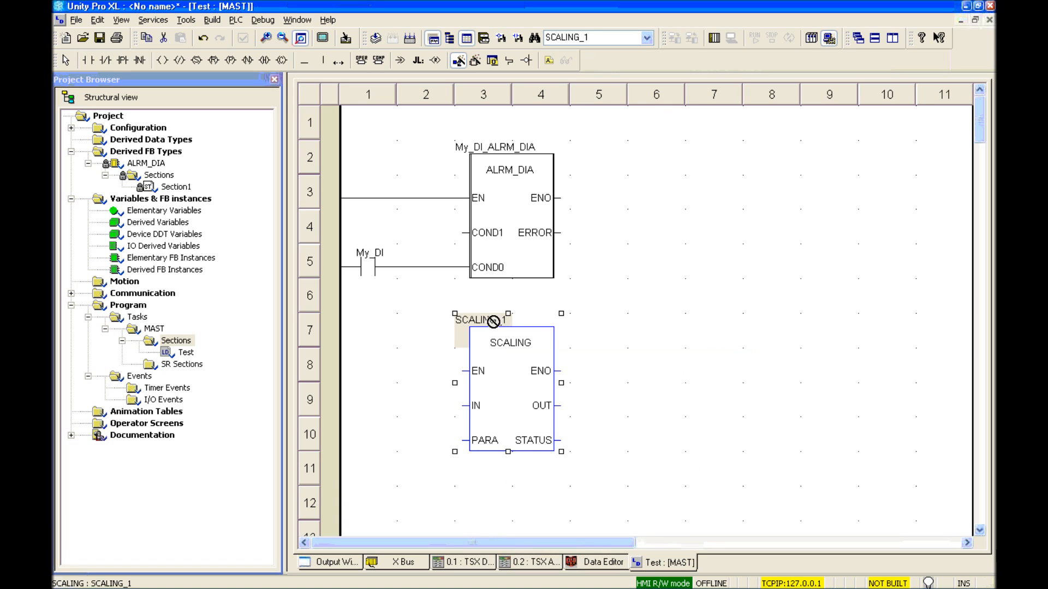
pyautogui.click(338, 63)
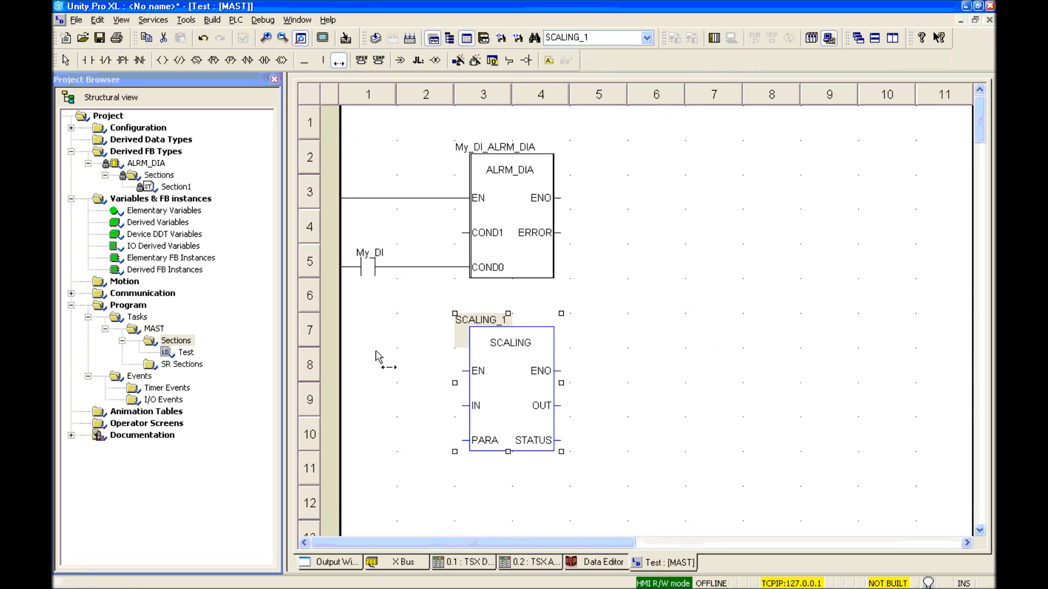
pyautogui.click(376, 353)
pyautogui.press('Escape')
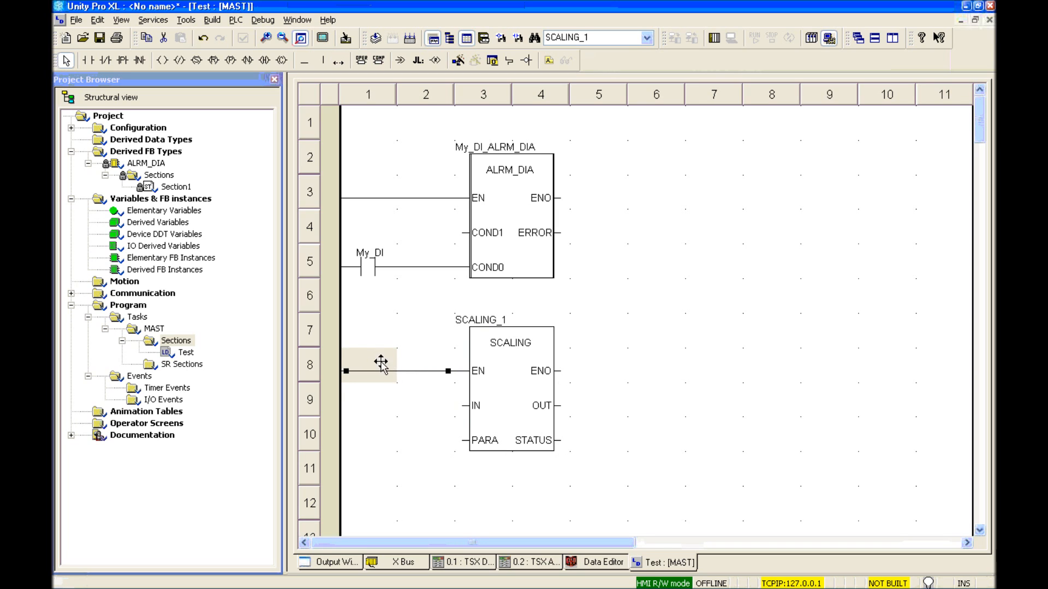
# Step: Wire SCALING_1: IN INT_TO_REAL(My_AI), PARA new My_AI_ScalingPara, OUT new REAL My_AI_Scaled
pyautogui.doubleClick(465, 407)
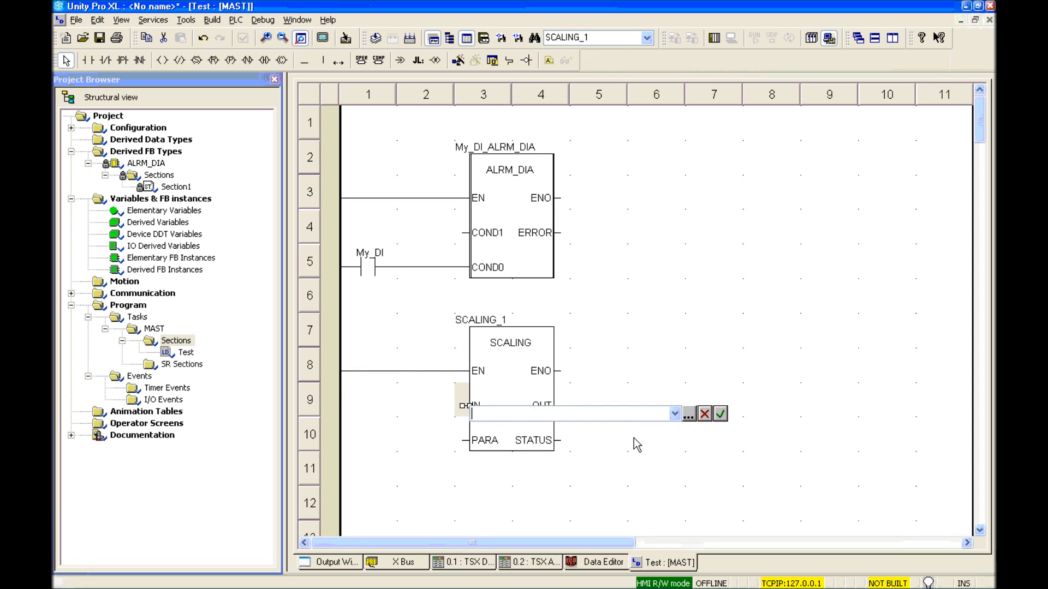
pyautogui.write('INT_TO_REAL(My_AI')
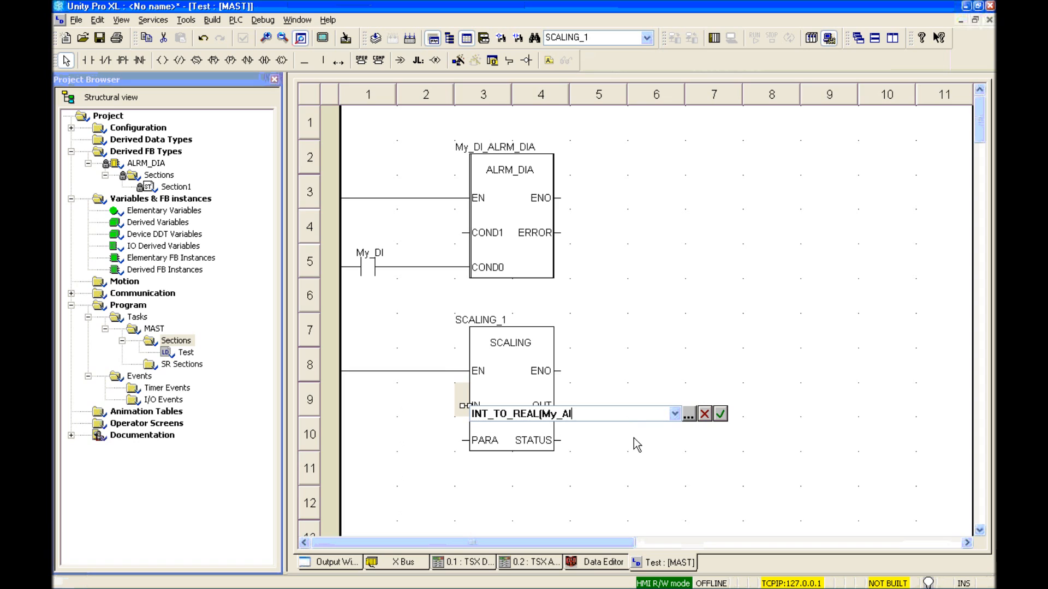
pyautogui.write(')')
pyautogui.press('Return')
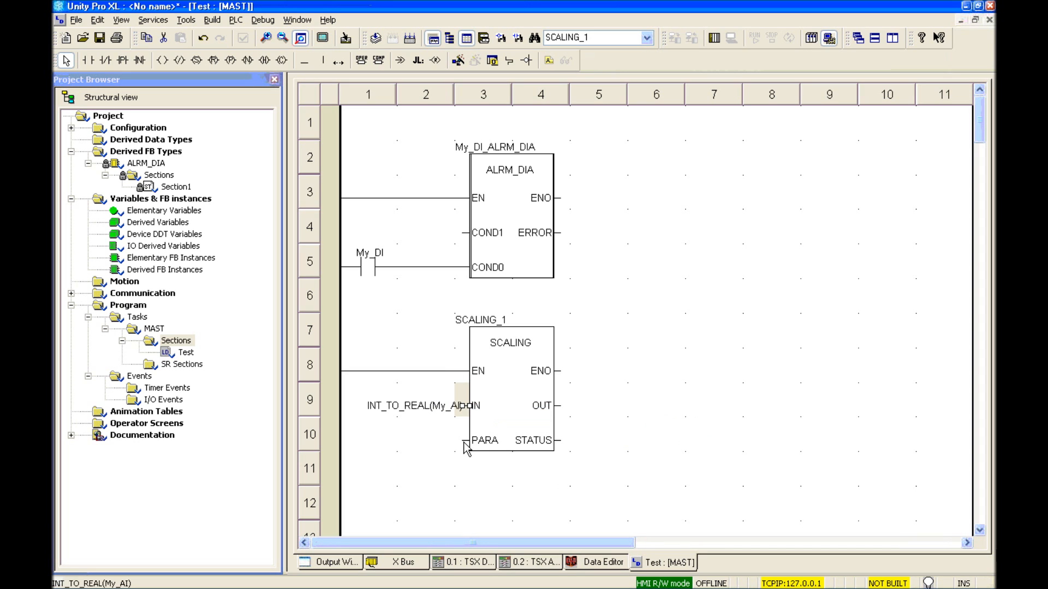
pyautogui.doubleClick(464, 441)
pyautogui.write('My_AI_Scaling')
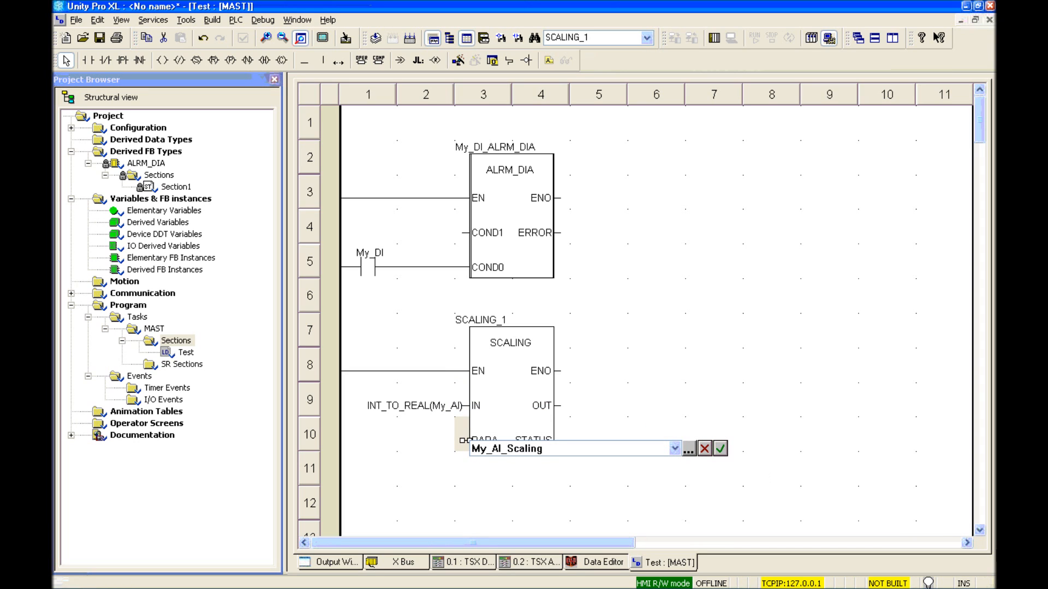
pyautogui.write('Para')
pyautogui.press('Return')
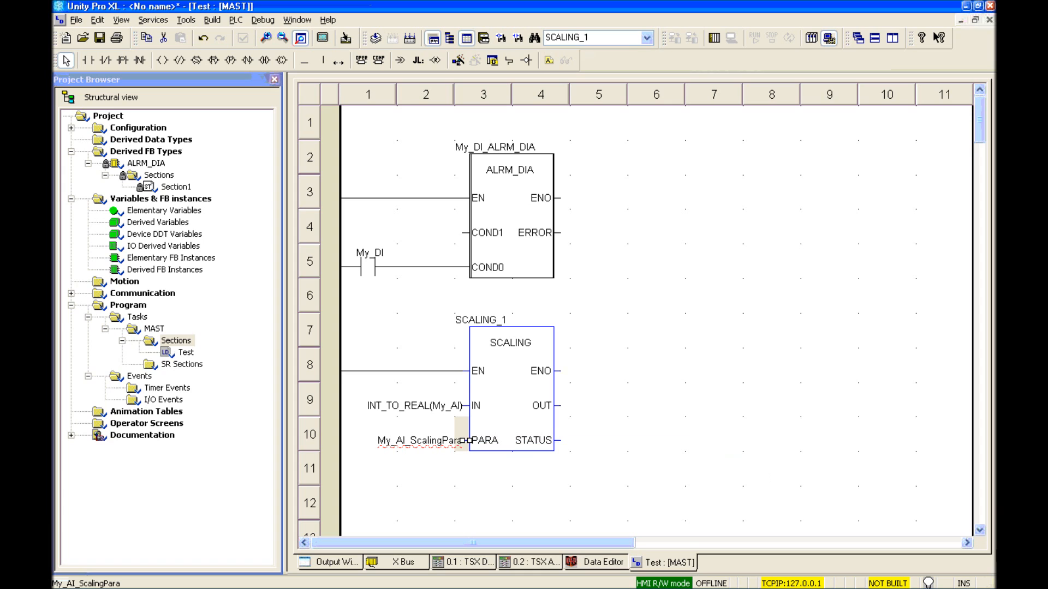
pyautogui.click(786, 254)
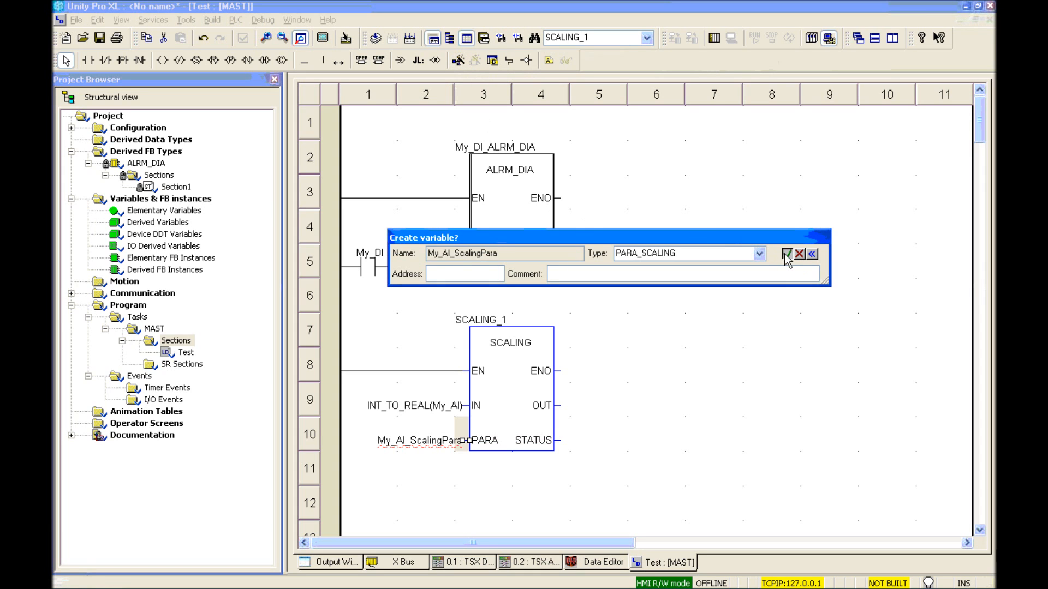
pyautogui.doubleClick(562, 413)
pyautogui.write('My_AI_Scaled')
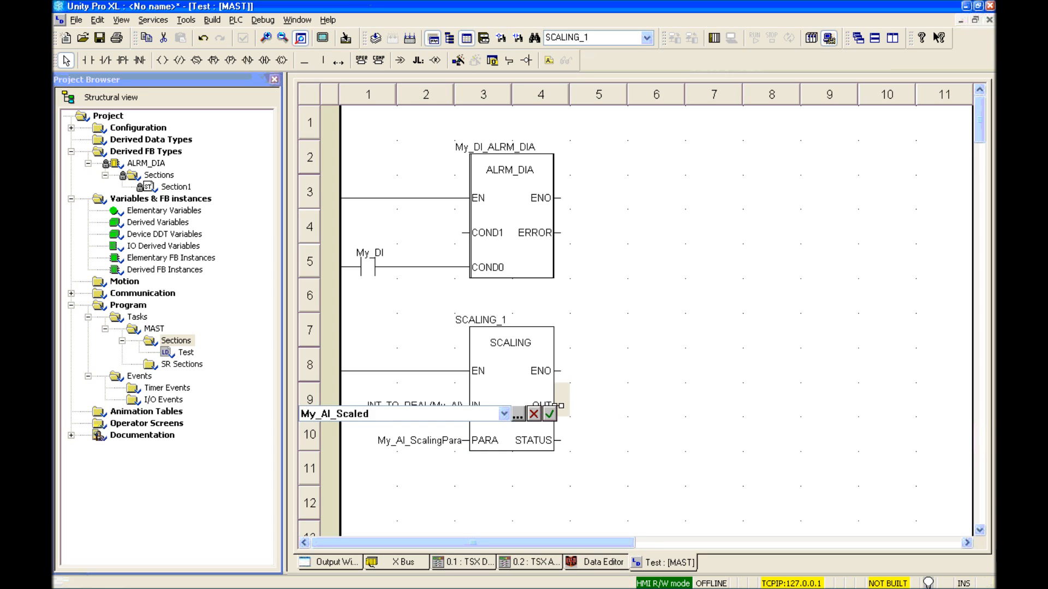
pyautogui.press('Return')
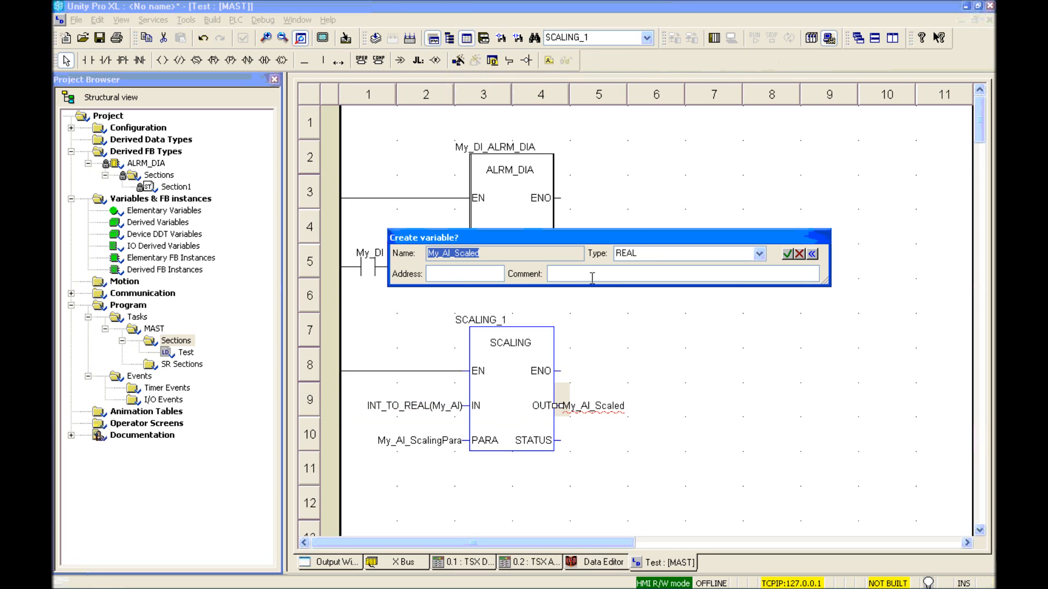
pyautogui.click(786, 254)
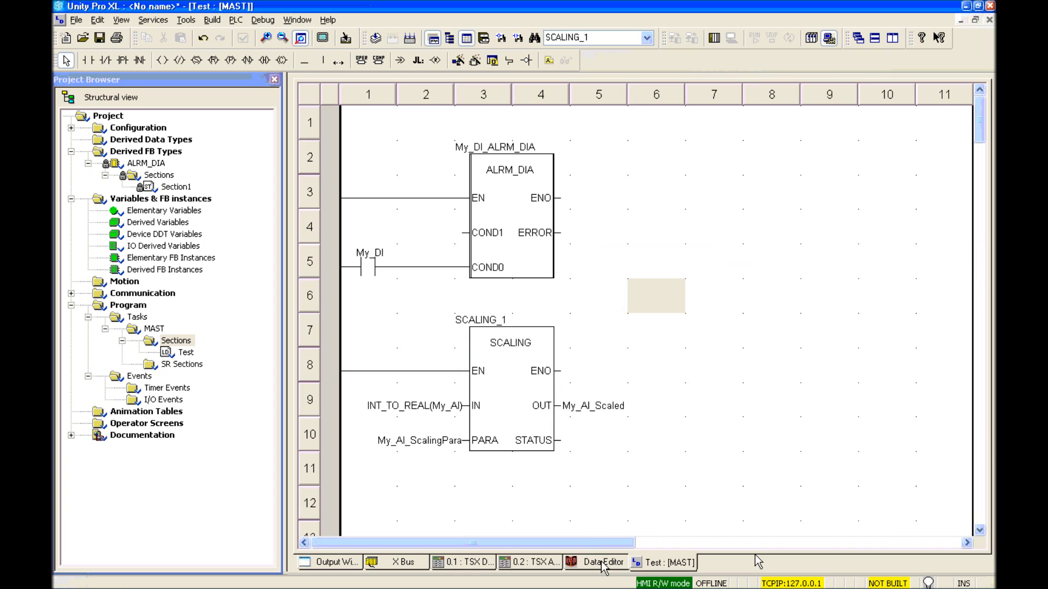
pyautogui.click(603, 563)
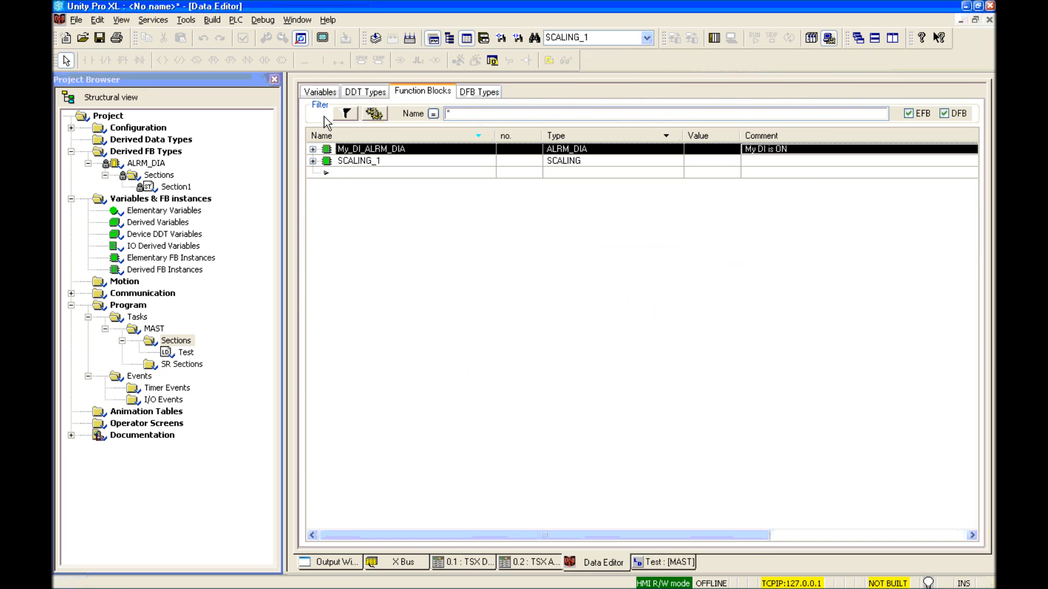
# Step: Set My_AI_ScalingPara's in_min to 0.0 and in_max to 10000.0
pyautogui.click(319, 92)
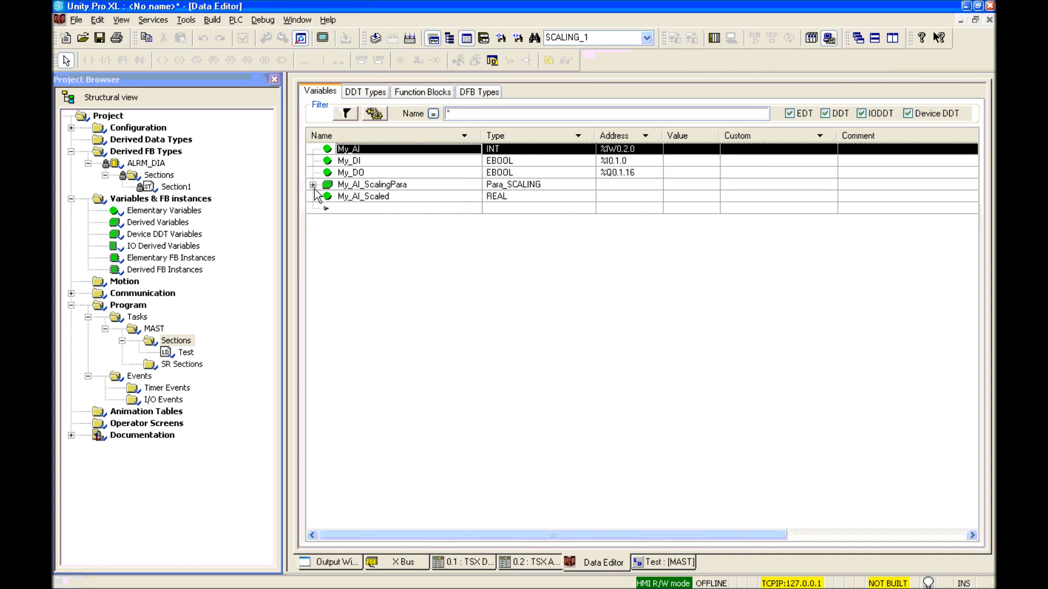
pyautogui.click(313, 185)
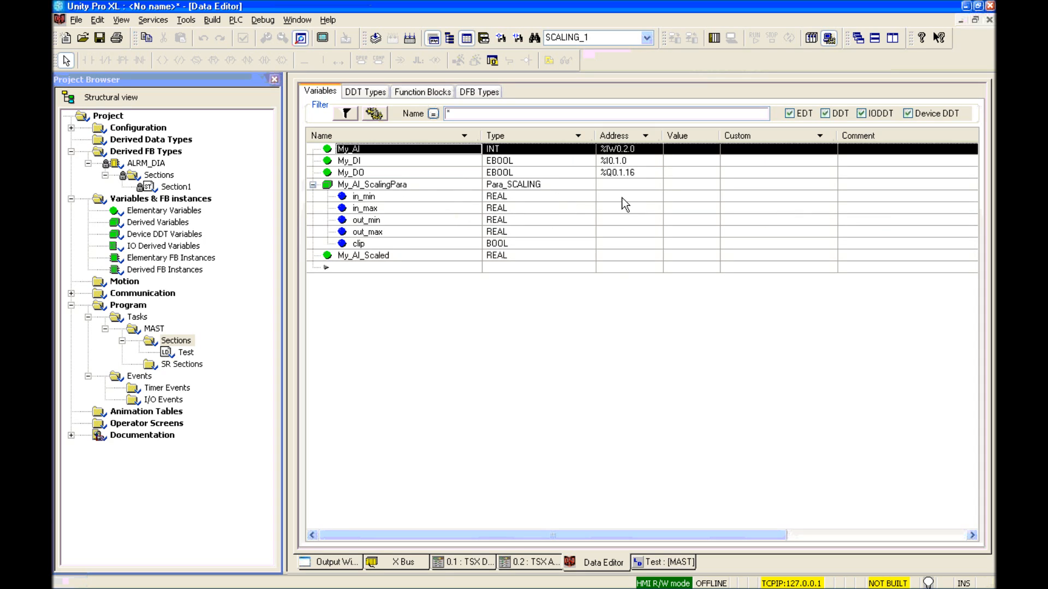
pyautogui.click(681, 196)
pyautogui.write('0.0')
pyautogui.press('Return')
pyautogui.click(682, 210)
pyautogui.write('10')
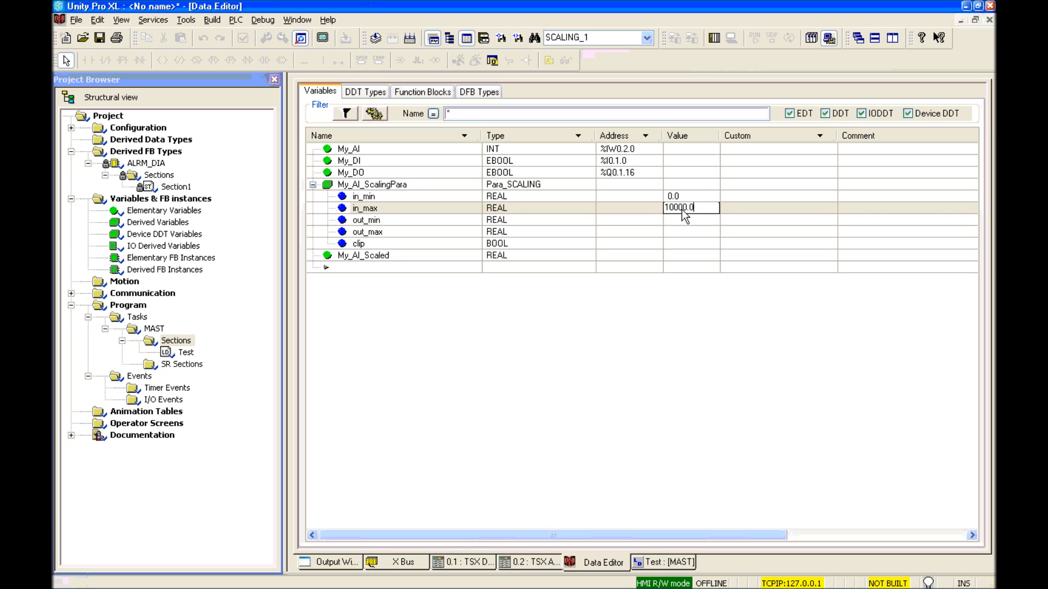
pyautogui.press('Return')
# Step: Set My_AI_ScalingPara's out_min to 0.0 and out_max to 500.0
pyautogui.click(682, 218)
pyautogui.write('0.0')
pyautogui.press('Return')
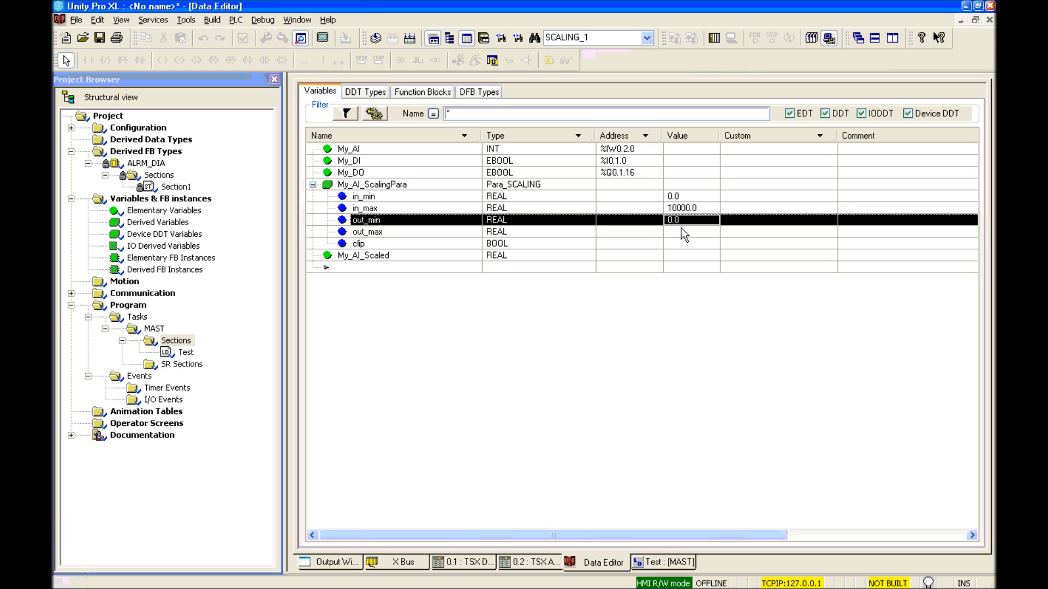
pyautogui.click(681, 227)
pyautogui.write('500.0')
pyautogui.press('Return')
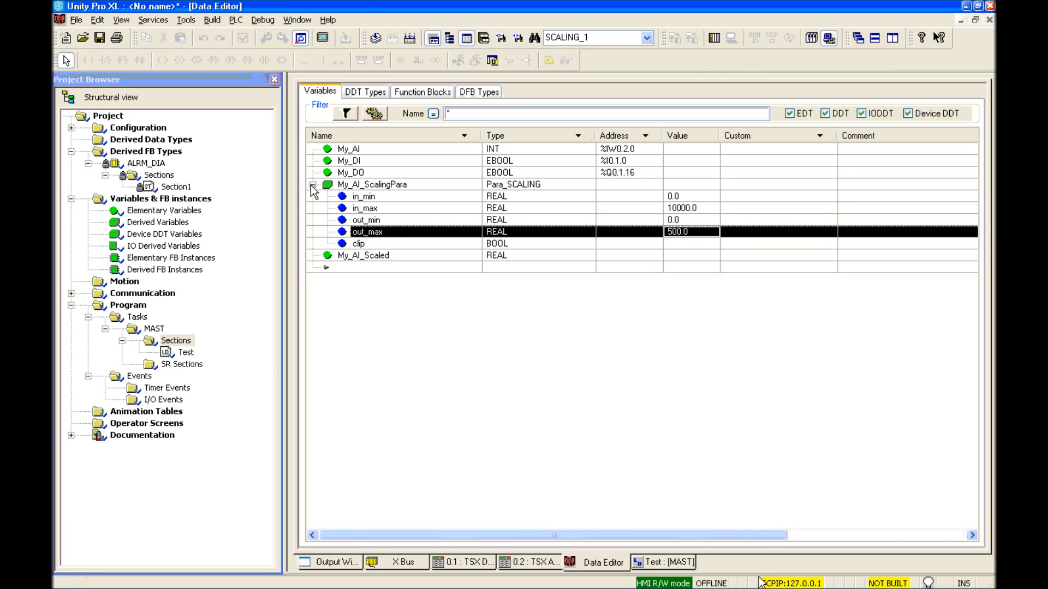
pyautogui.click(312, 185)
pyautogui.rightClick(170, 340)
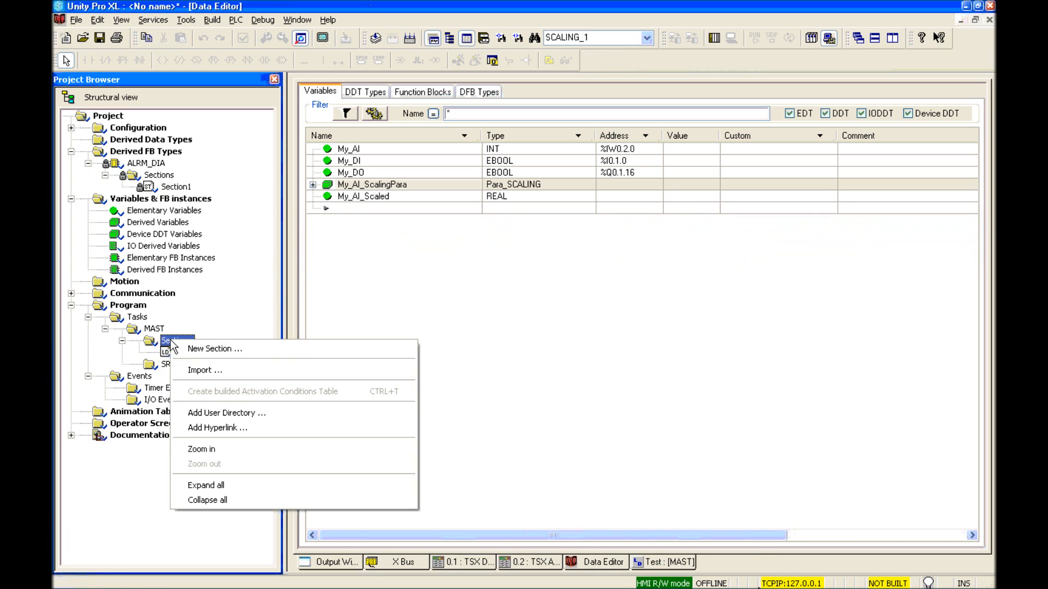
# Step: Import Simulation.XST into the sections without saving first, keeping all existing variables, and open the Simulation section
pyautogui.click(205, 370)
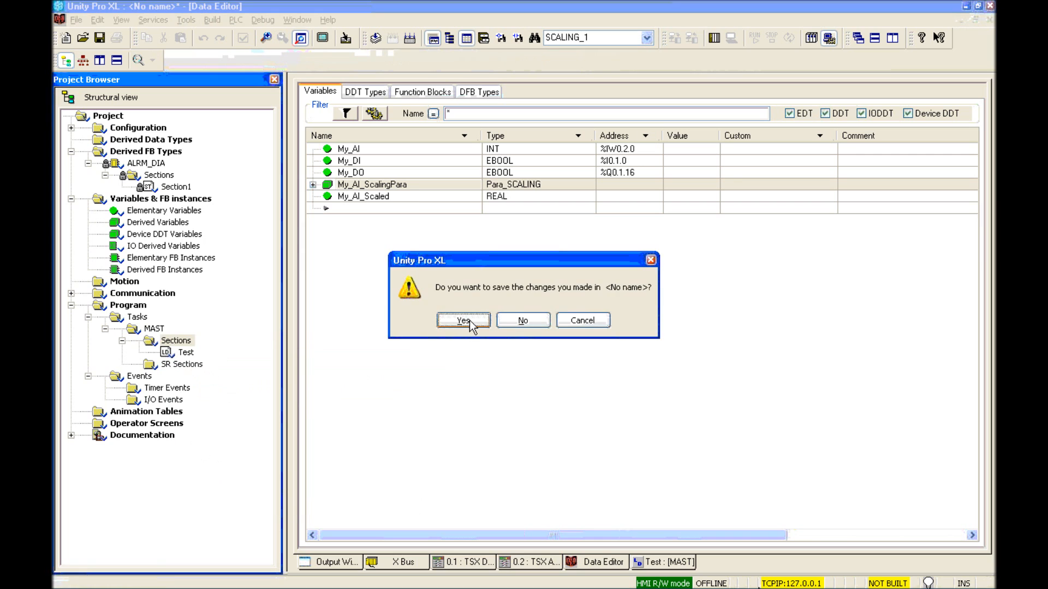
pyautogui.click(515, 320)
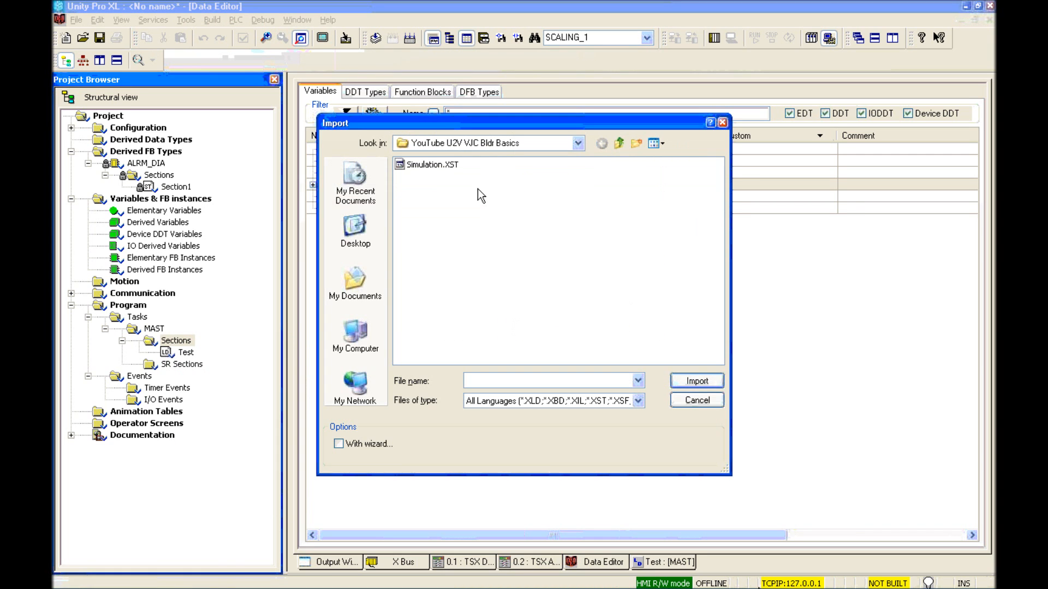
pyautogui.click(433, 165)
pyautogui.click(690, 380)
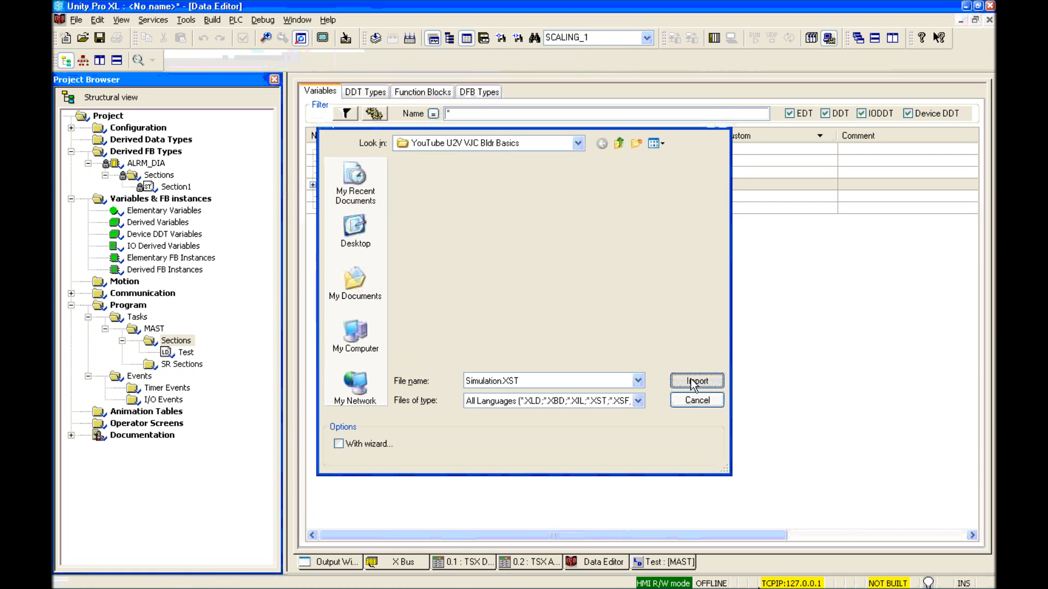
pyautogui.click(608, 412)
pyautogui.click(483, 411)
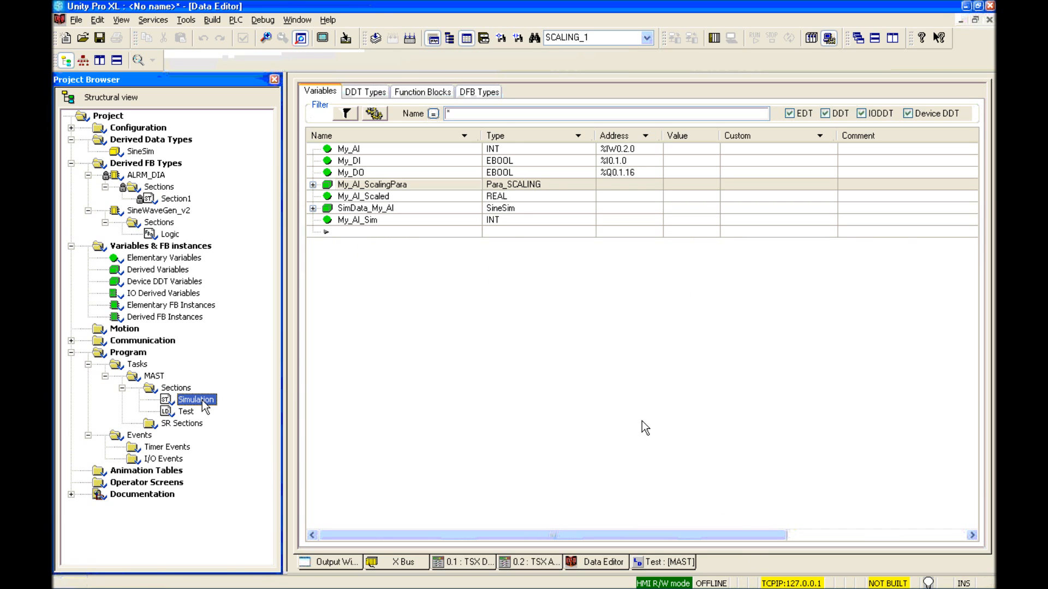
pyautogui.doubleClick(203, 402)
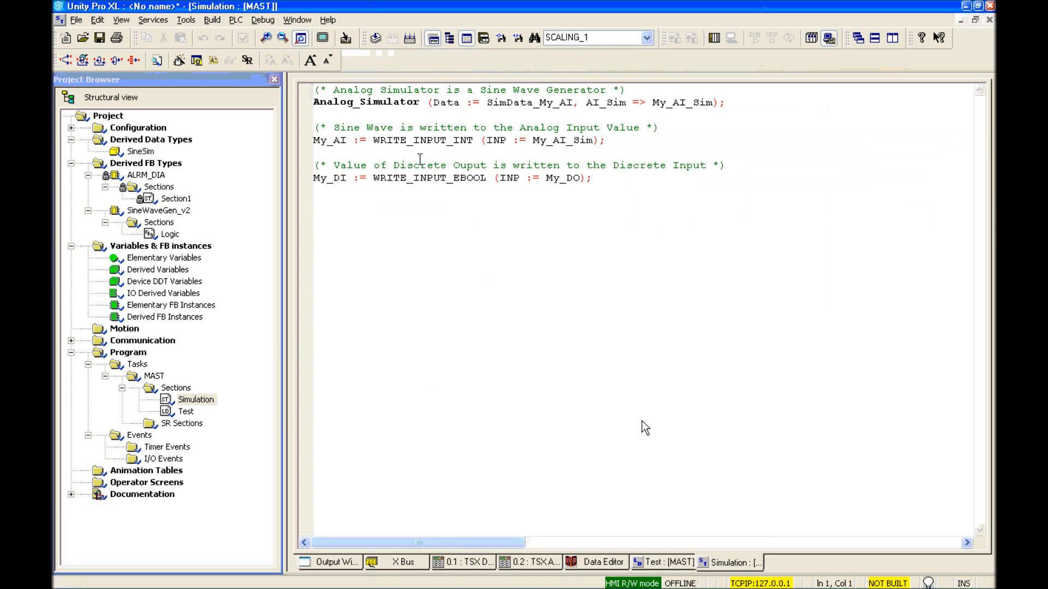
# Step: Check My_AI_Sim, My_AI, My_DO and My_DI in the Simulation code, then close the section
pyautogui.doubleClick(355, 104)
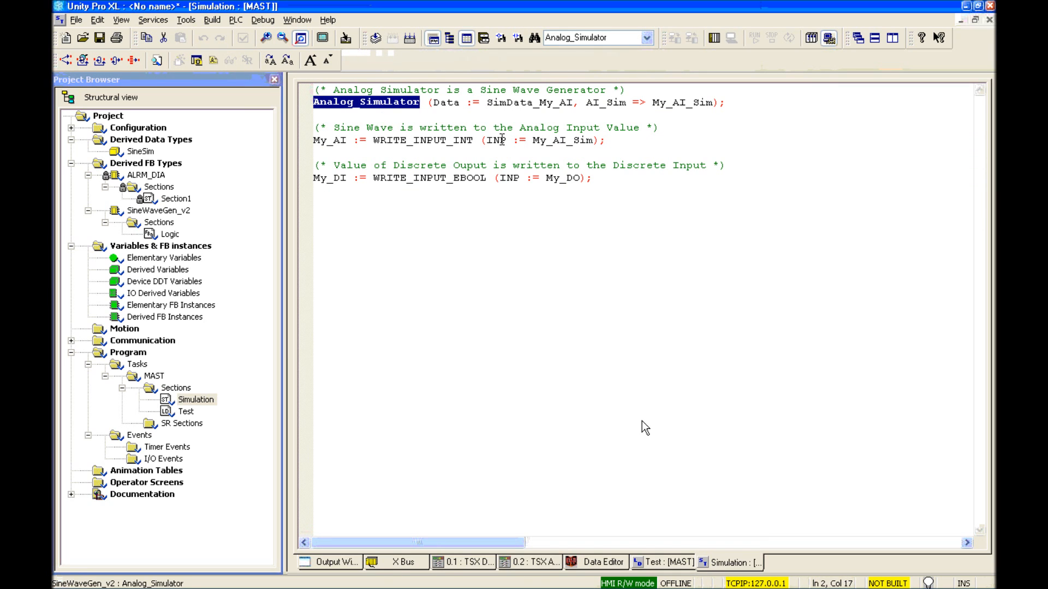
pyautogui.doubleClick(570, 141)
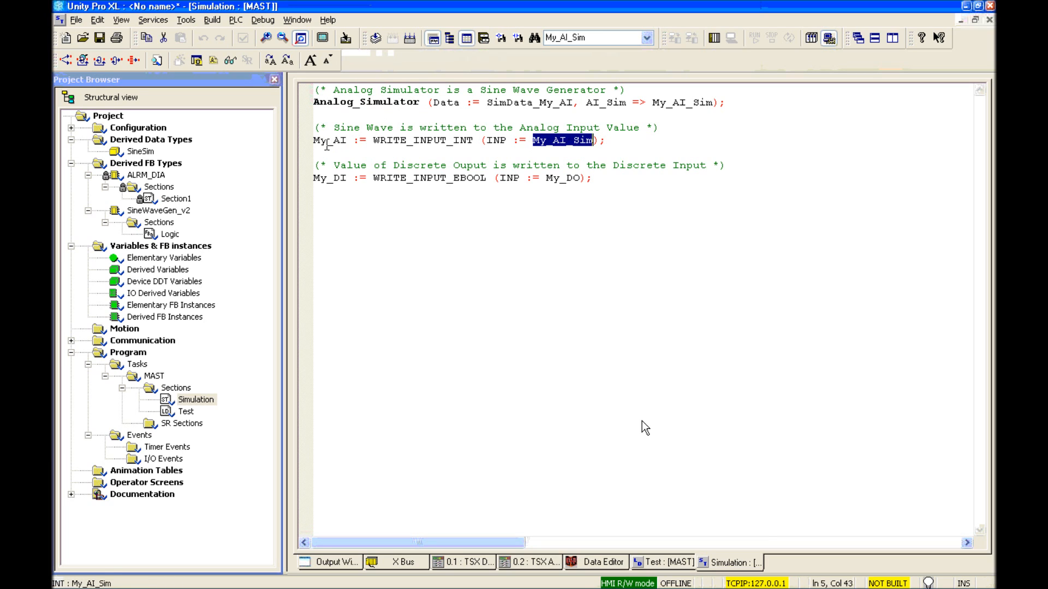
pyautogui.doubleClick(328, 140)
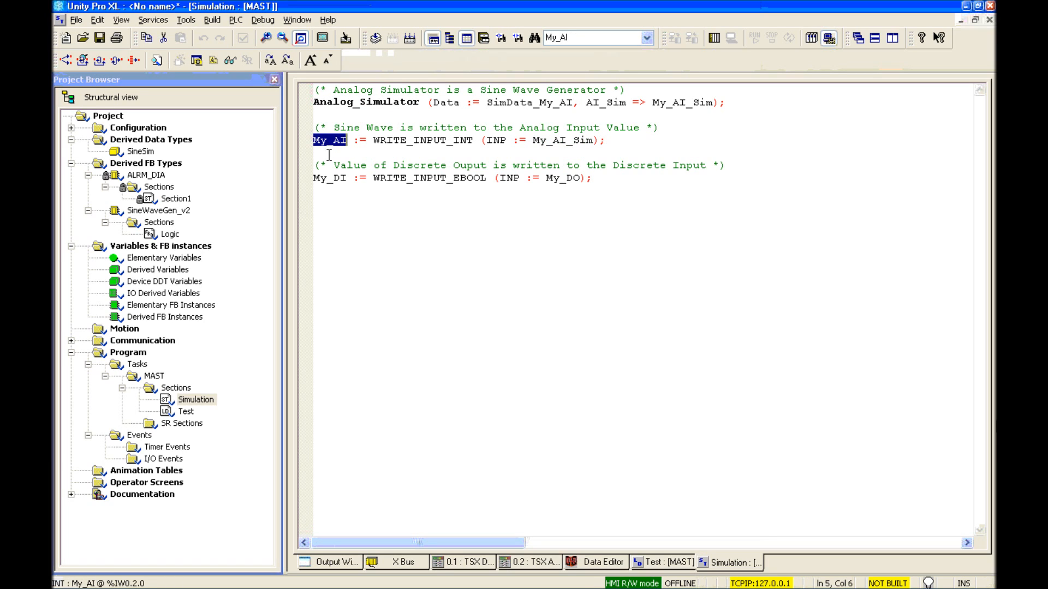
pyautogui.click(566, 178)
pyautogui.doubleClick(567, 179)
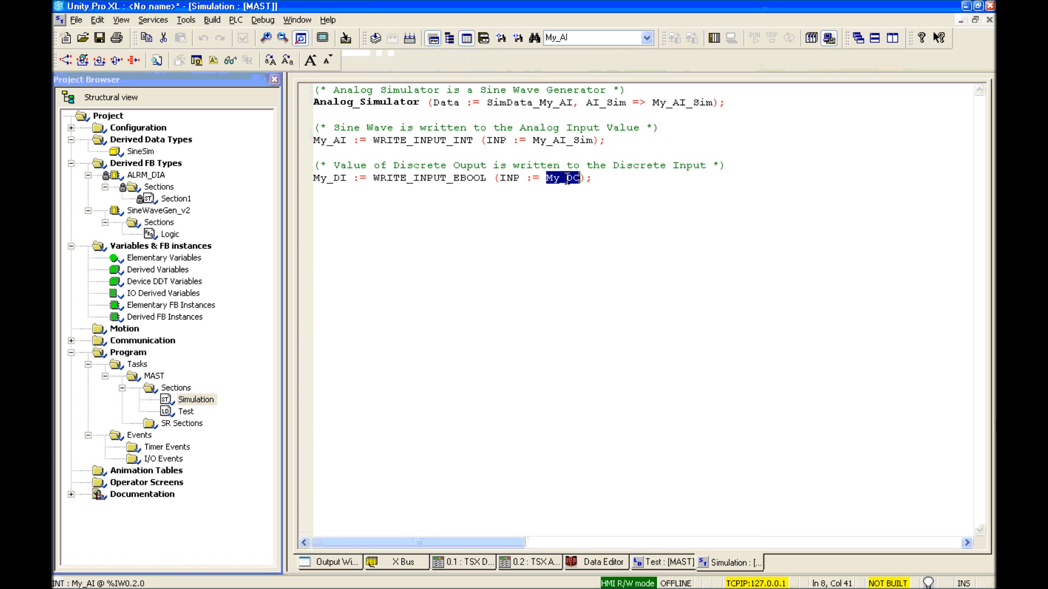
pyautogui.doubleClick(322, 177)
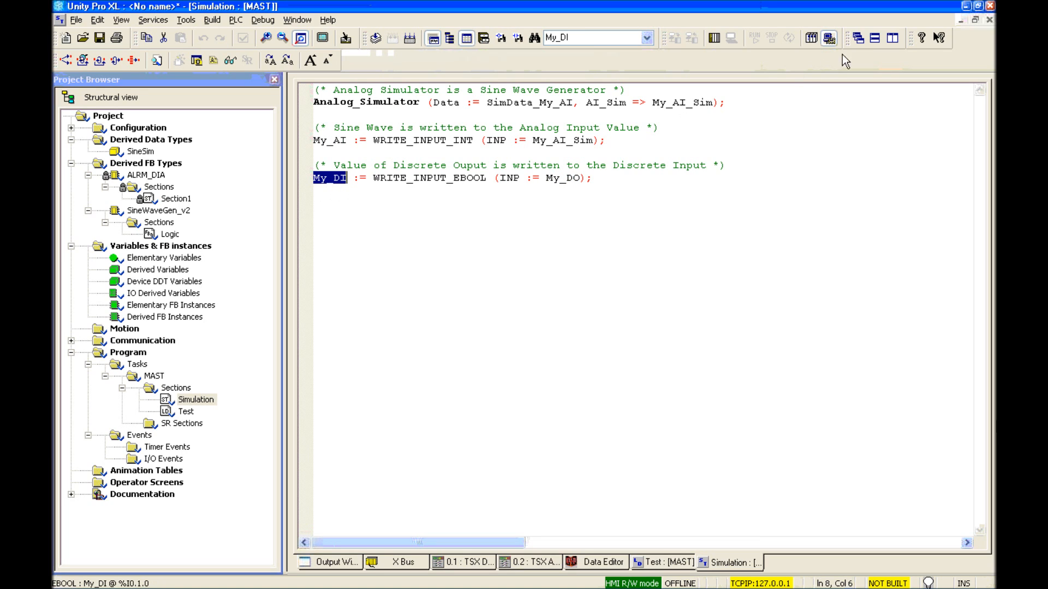
pyautogui.click(990, 21)
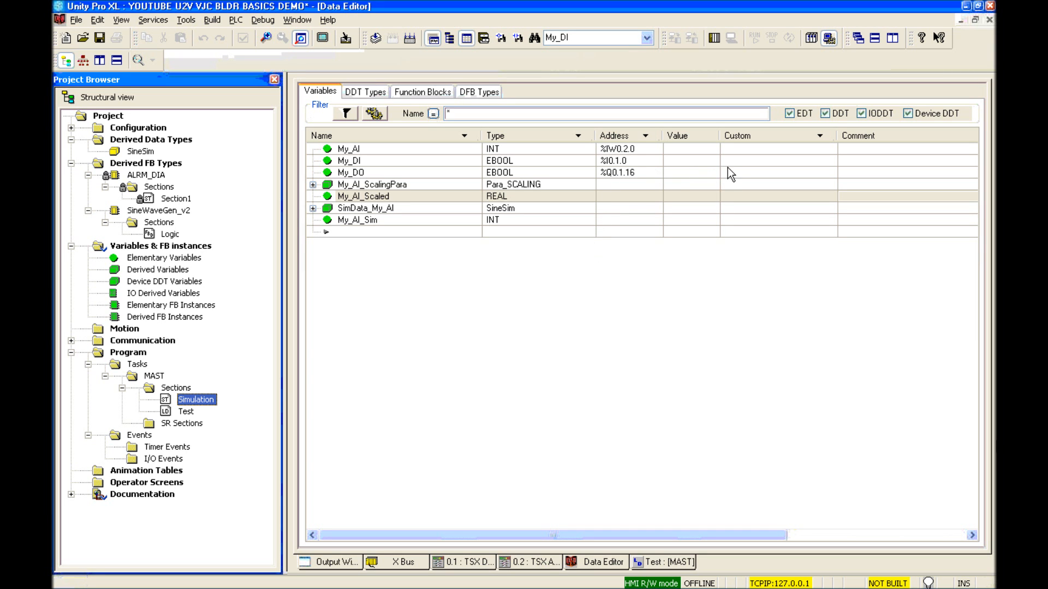
# Step: Tag My_DO with VJC and My_DI with VJA(1,1,1), commenting My_DI 'My DI Alarm'
pyautogui.click(728, 168)
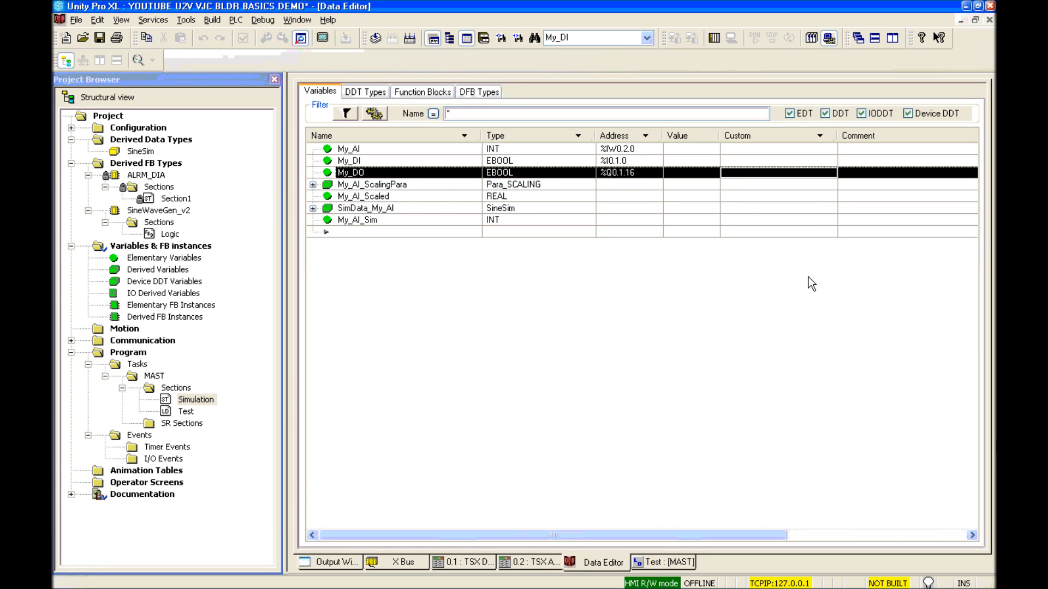
pyautogui.write('VJC')
pyautogui.press('Return')
pyautogui.click(729, 162)
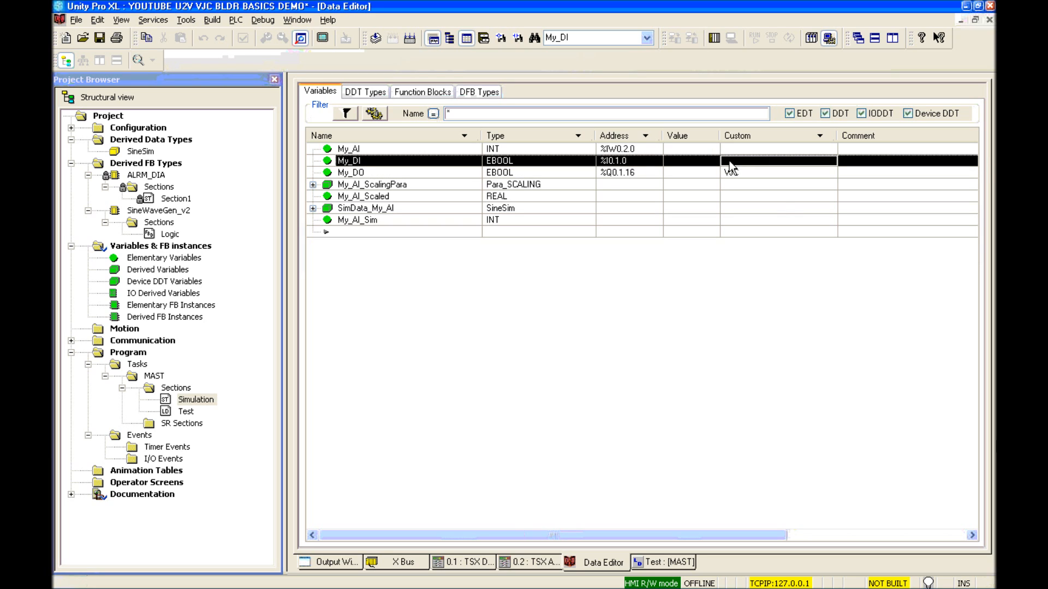
pyautogui.write('VJA')
pyautogui.write('(1.')
pyautogui.write('1,1,1')
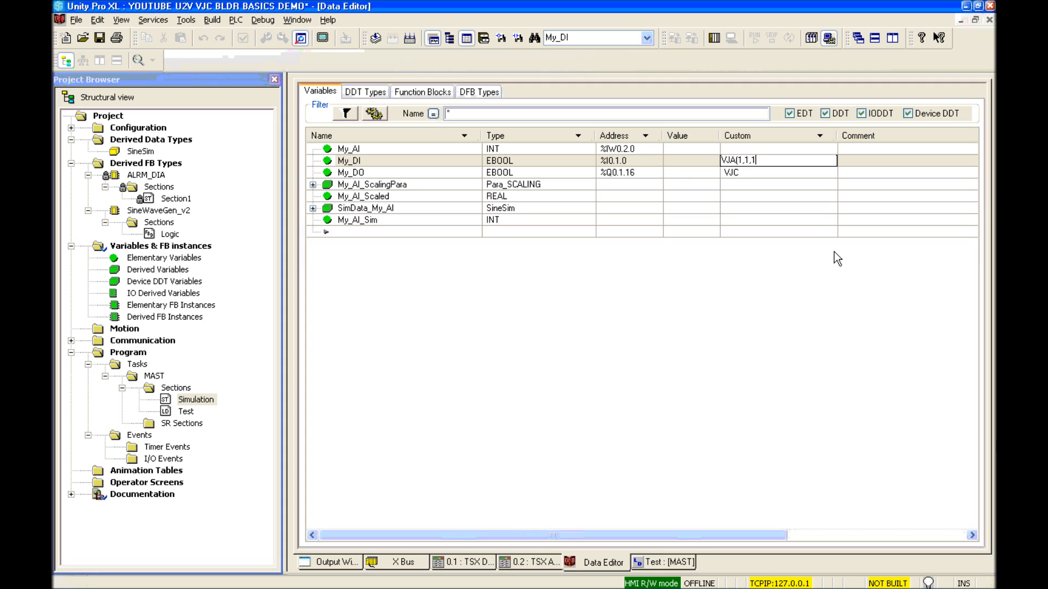
pyautogui.write(')')
pyautogui.click(853, 161)
pyautogui.write('My')
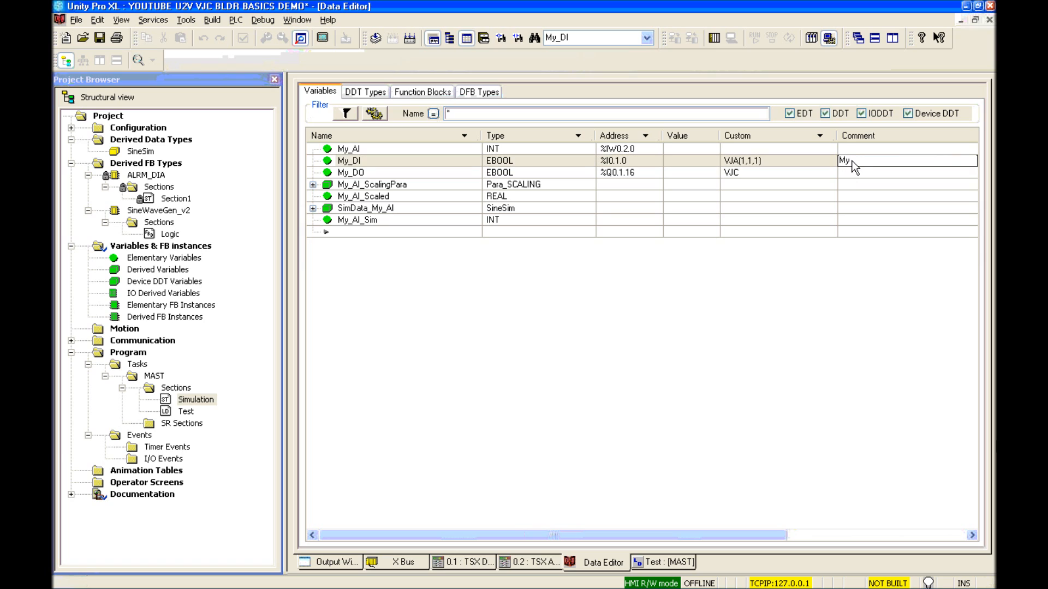
pyautogui.write(' DI Alarm')
pyautogui.click(852, 162)
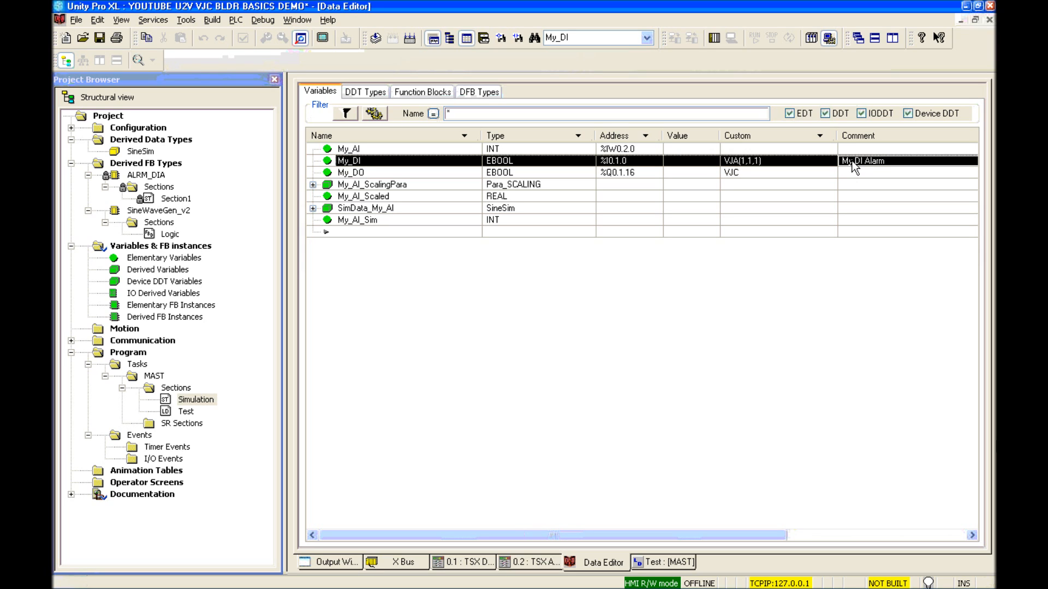
# Step: Give My_AI_Scaled the VJT(0.0,500.0,GPM,1) tag and comment 'This is my AI Scaled Value for Trending'
pyautogui.click(742, 196)
pyautogui.write('VJ')
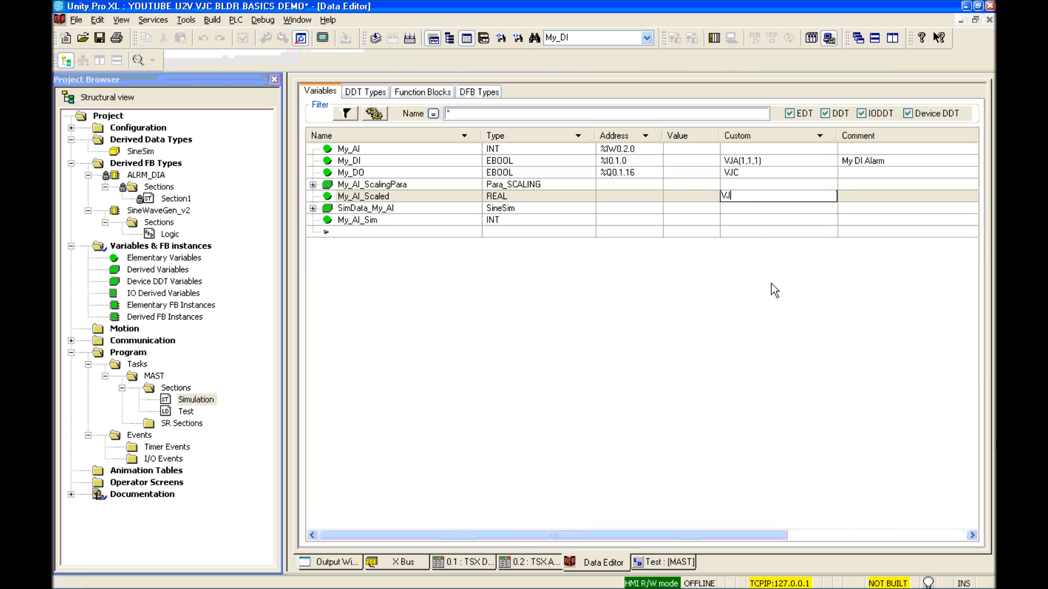
pyautogui.write('T(0.0,500.0,GPM,1)')
pyautogui.press('Return')
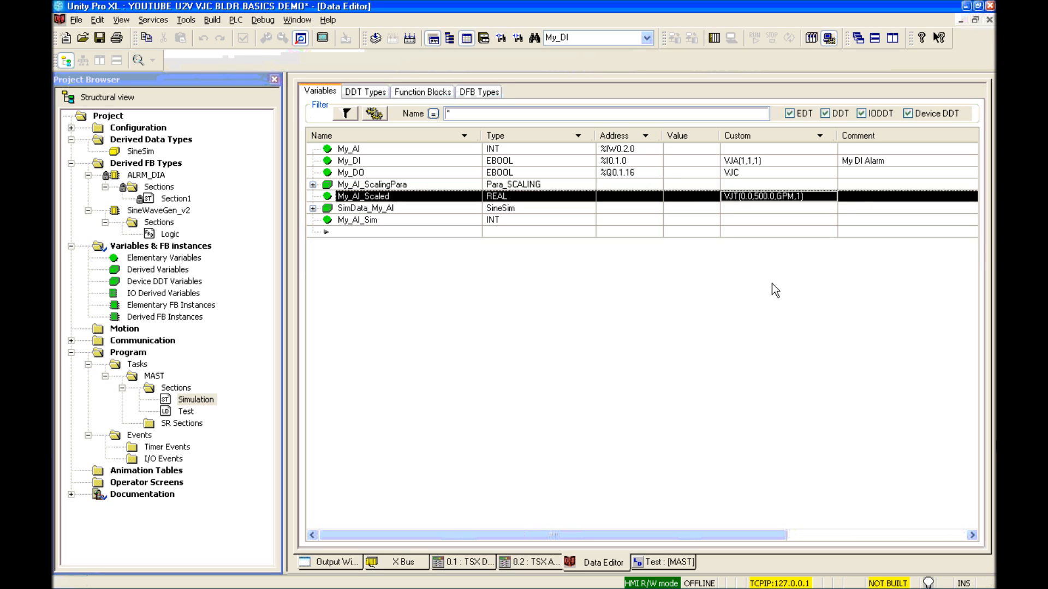
pyautogui.press('Tab')
pyautogui.write('T')
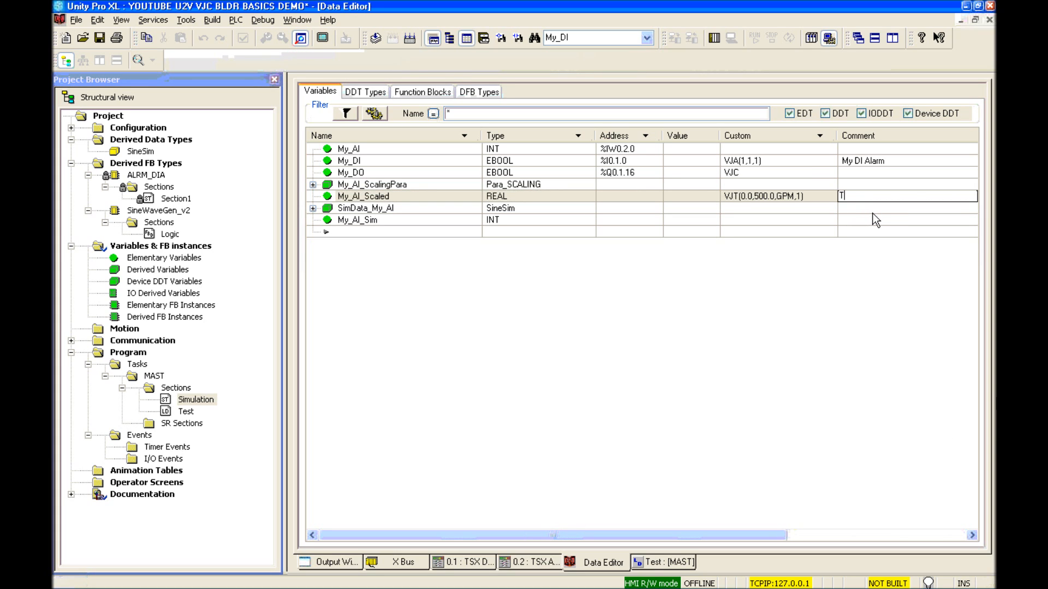
pyautogui.write('his is my AI Scaled Value f')
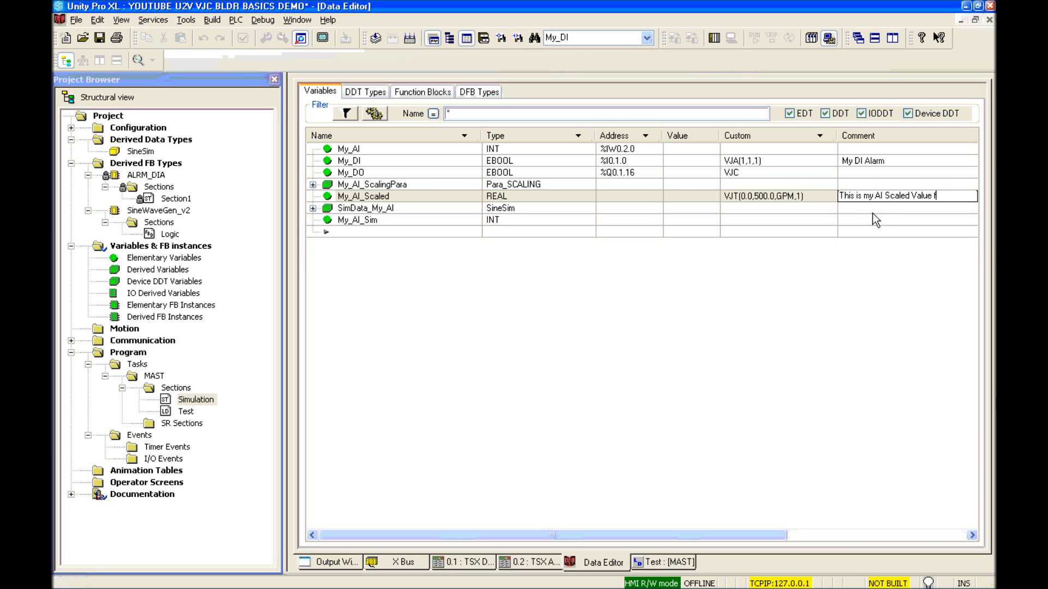
pyautogui.write('or Trending')
pyautogui.press('Return')
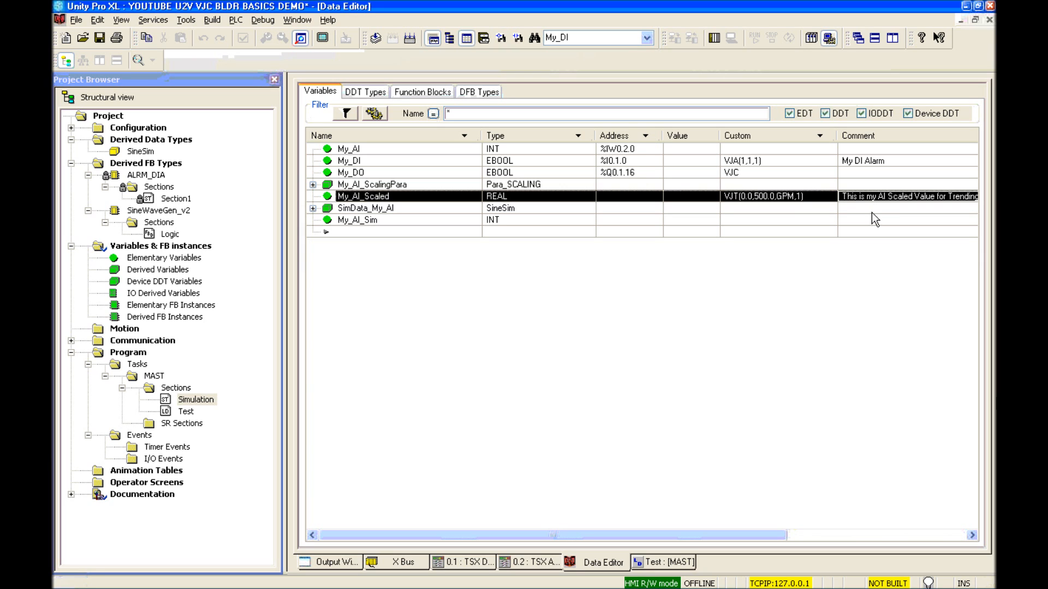
# Step: Comment My_DO as 'This is my DO for Control' and start Rebuild All Project
pyautogui.click(863, 172)
pyautogui.write('This is my DO')
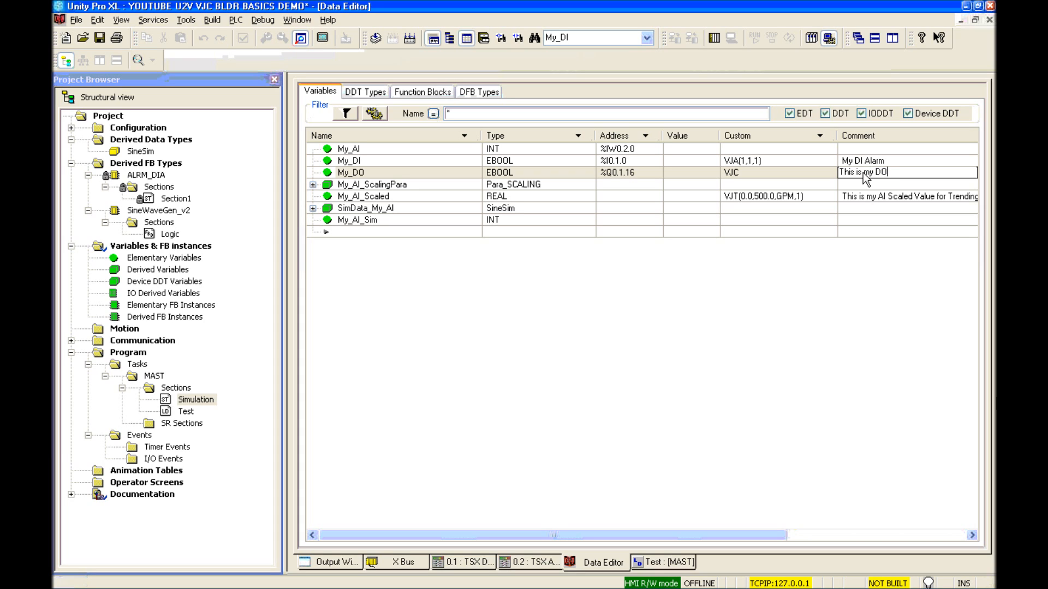
pyautogui.write(' for Control')
pyautogui.press('Return')
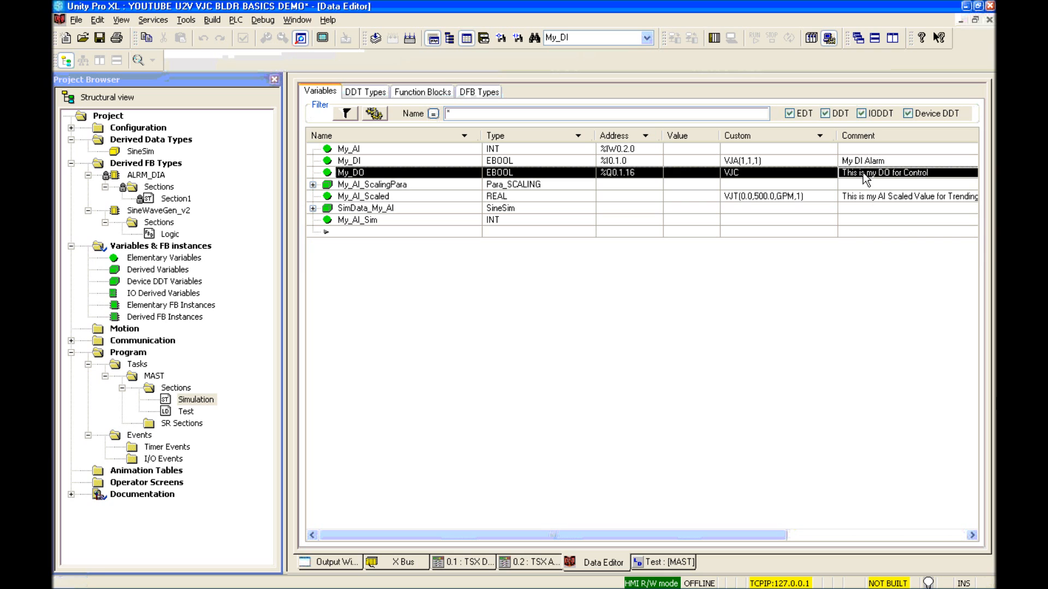
pyautogui.click(829, 198)
pyautogui.click(411, 38)
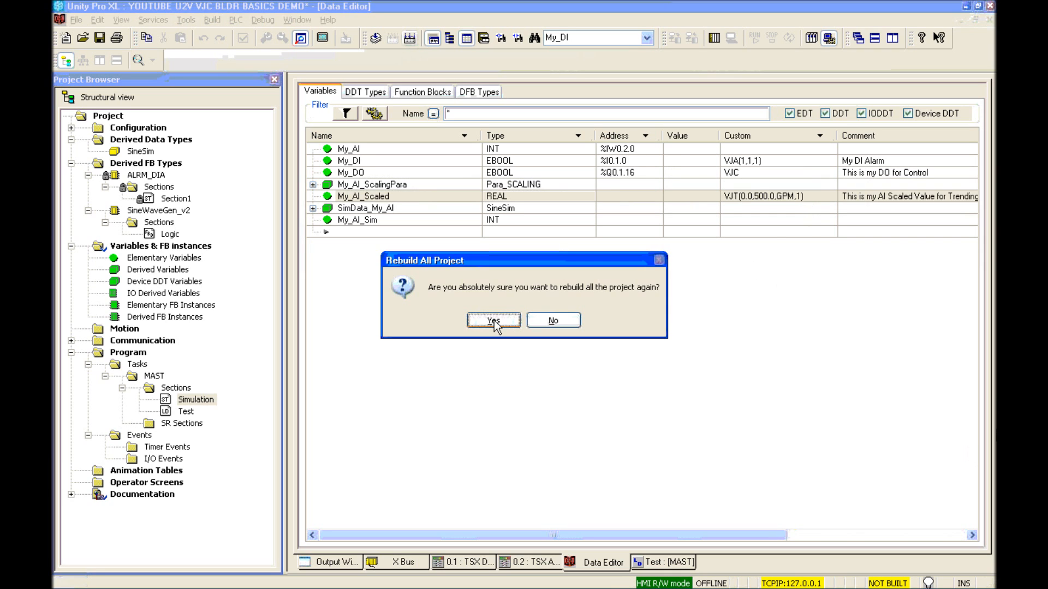
# Step: Confirm the full project rebuild and save the Unity Pro XL project
pyautogui.click(494, 320)
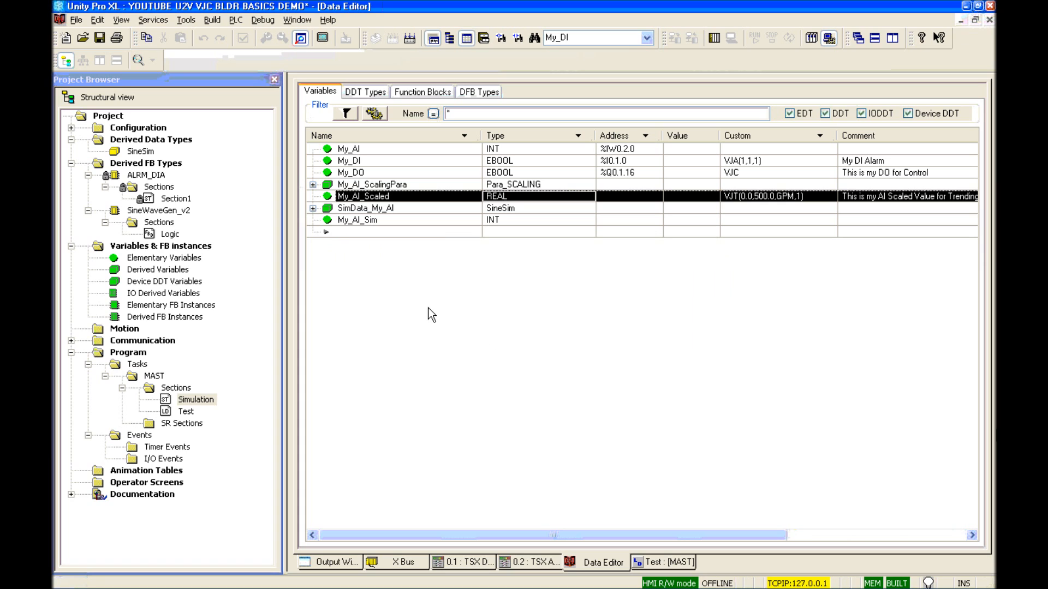
pyautogui.click(175, 87)
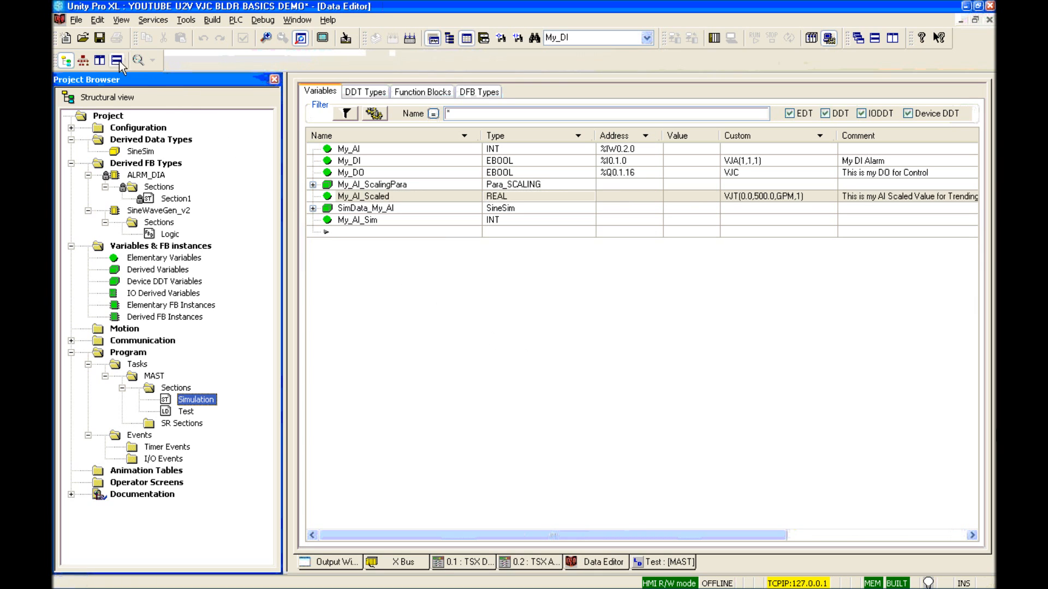
pyautogui.click(100, 37)
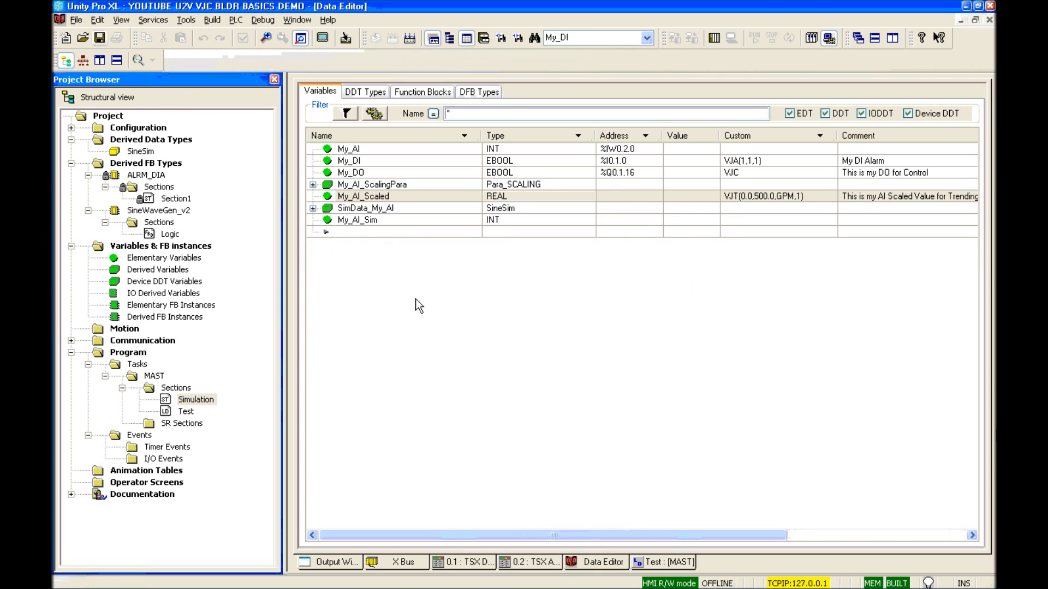
# Step: Export the project over the existing youtube u2v vjc bldr basics demo.zef file
pyautogui.click(80, 20)
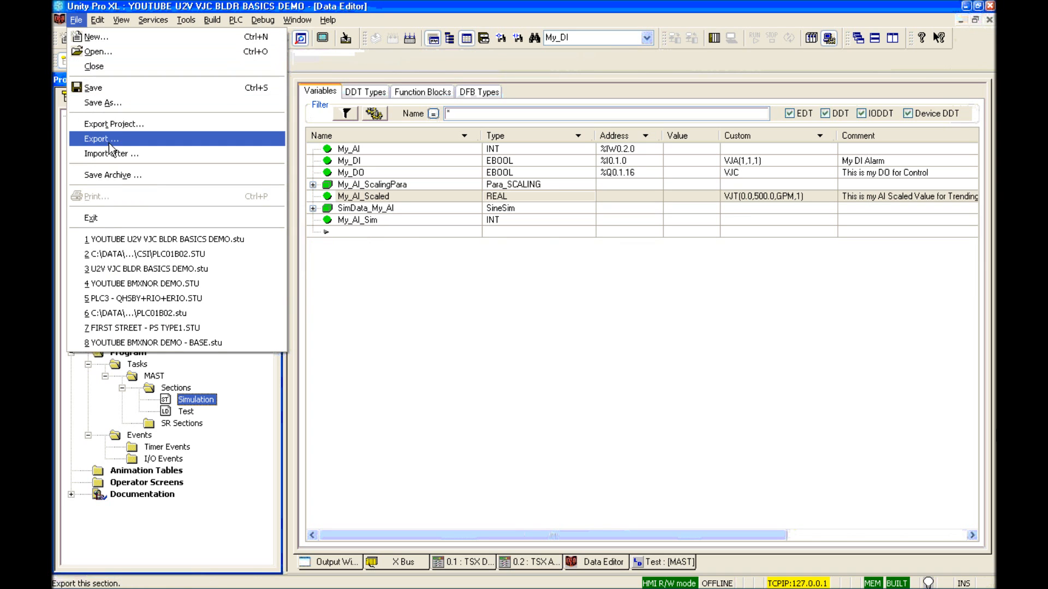
pyautogui.click(106, 124)
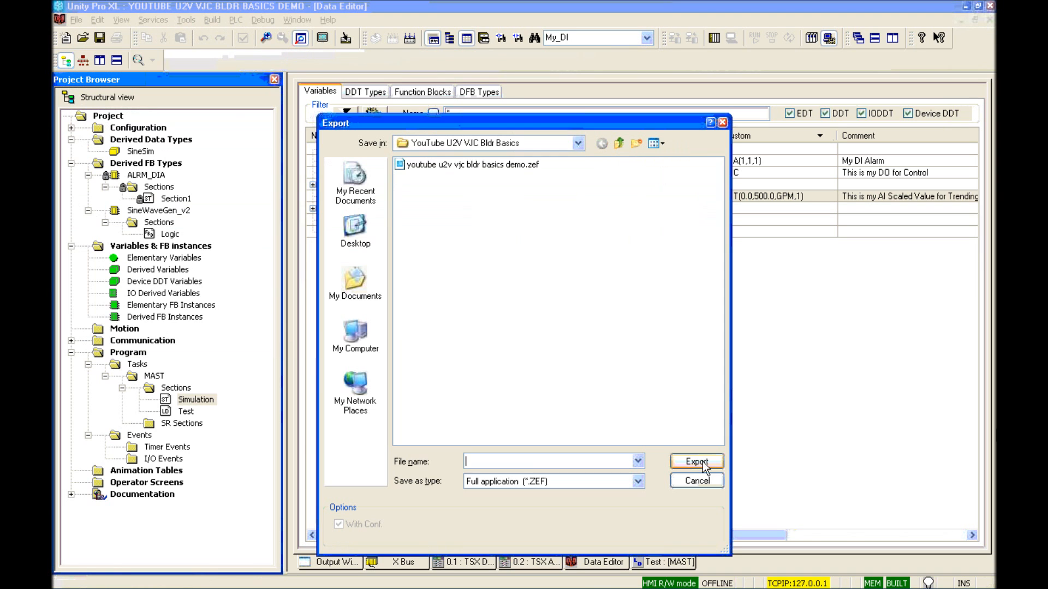
pyautogui.doubleClick(465, 166)
pyautogui.click(510, 360)
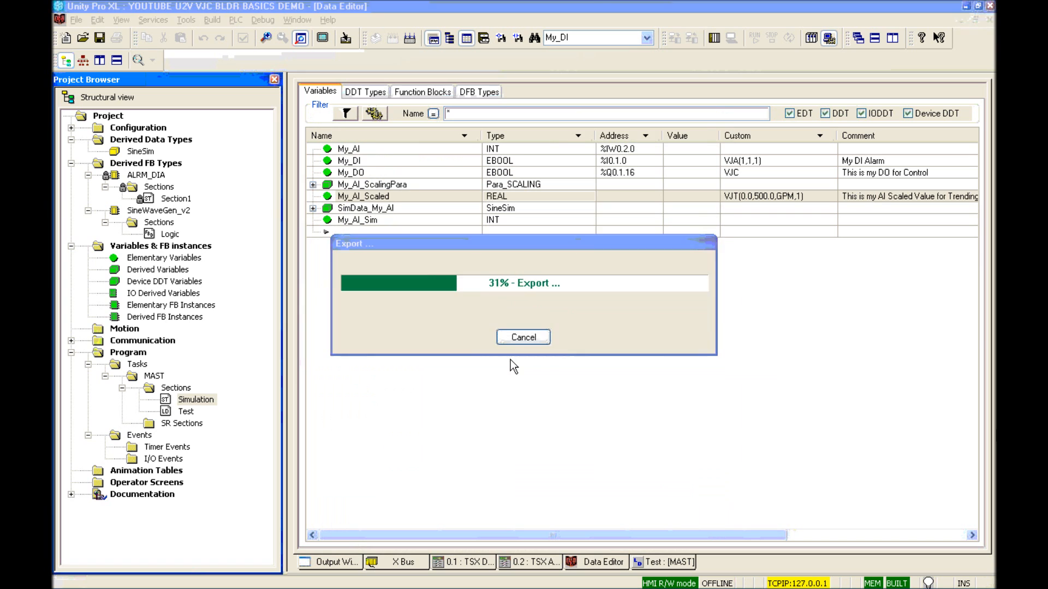
# Step: In Citect Explorer, start a new project named U2V_Basics_Demo
pyautogui.moveTo(846, 578)
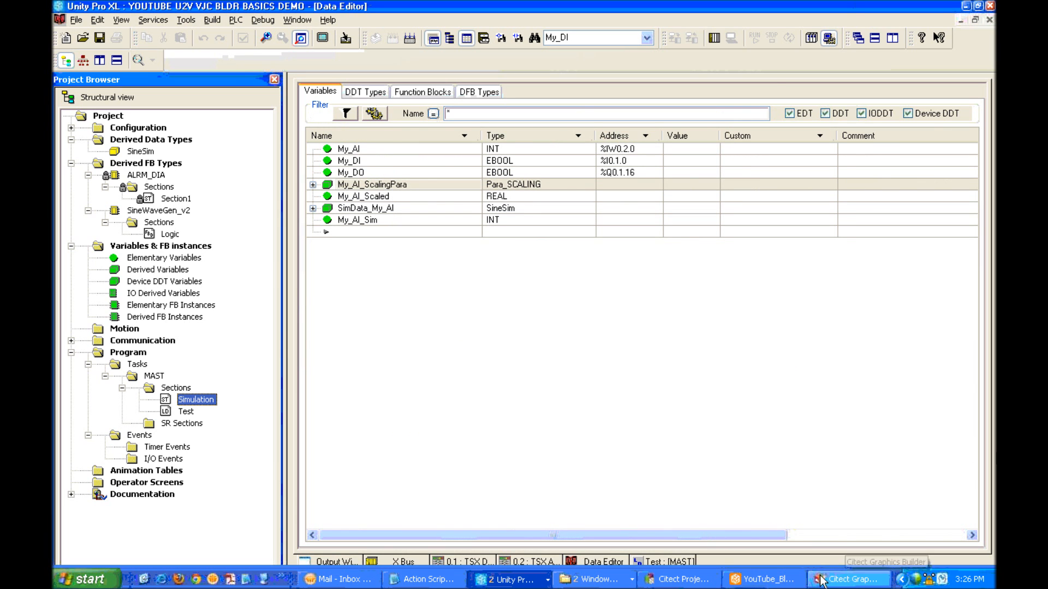
pyautogui.click(771, 574)
pyautogui.click(240, 109)
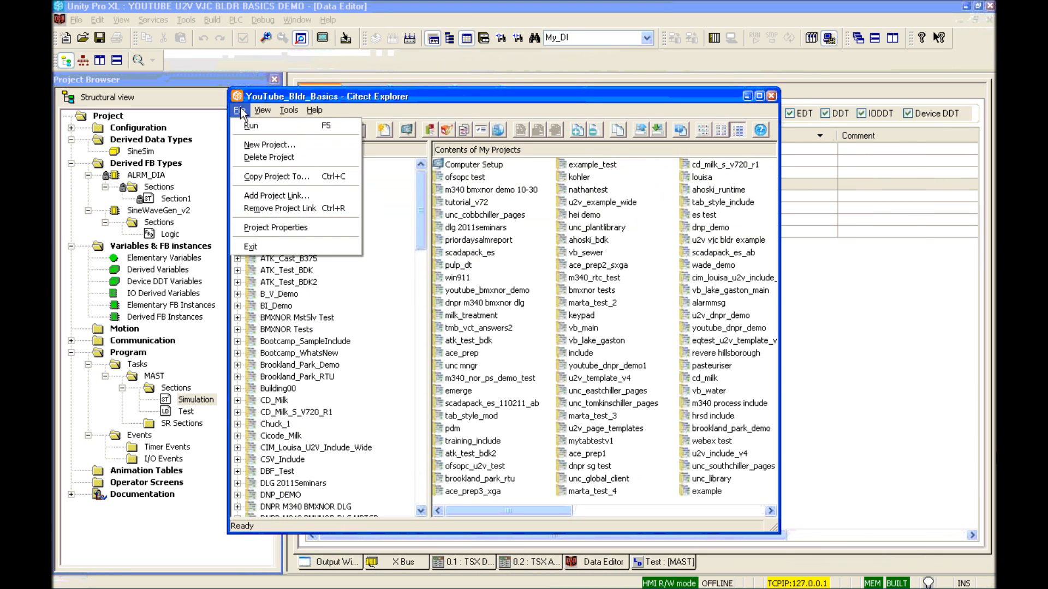
pyautogui.click(247, 145)
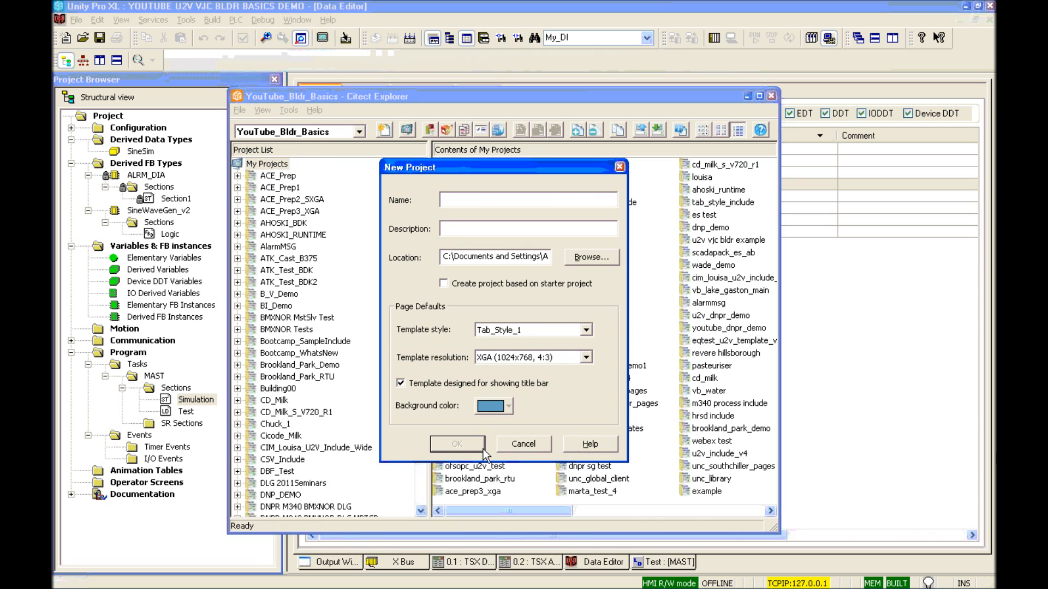
pyautogui.write('U2V_Basics_Demo')
# Step: Base it on the Tab_Style_1_XGA_titlebar starter project, create it, and list its System contents
pyautogui.click(452, 285)
pyautogui.click(572, 328)
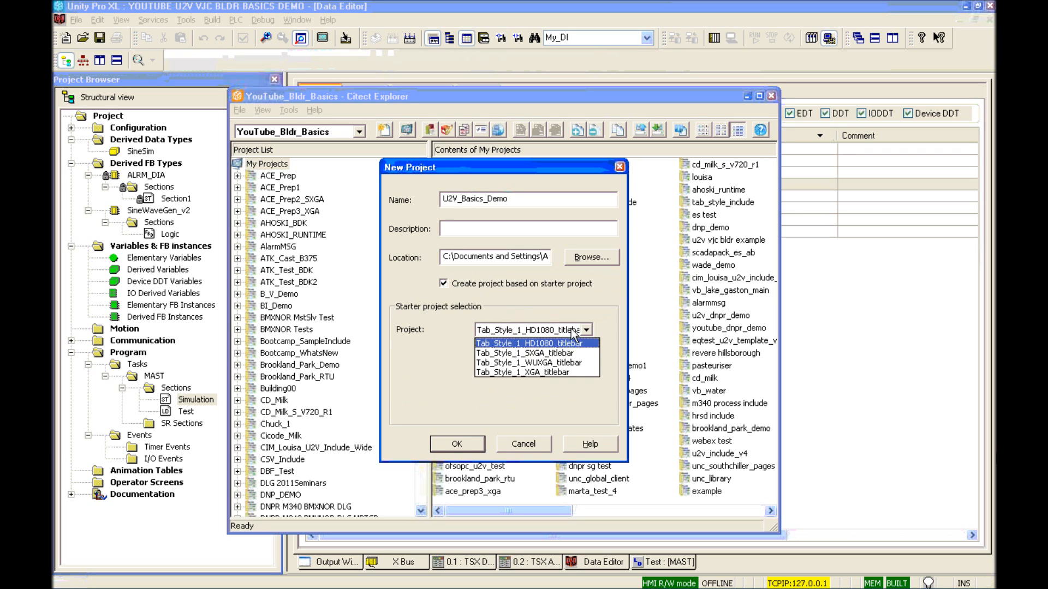
pyautogui.click(514, 372)
pyautogui.click(466, 442)
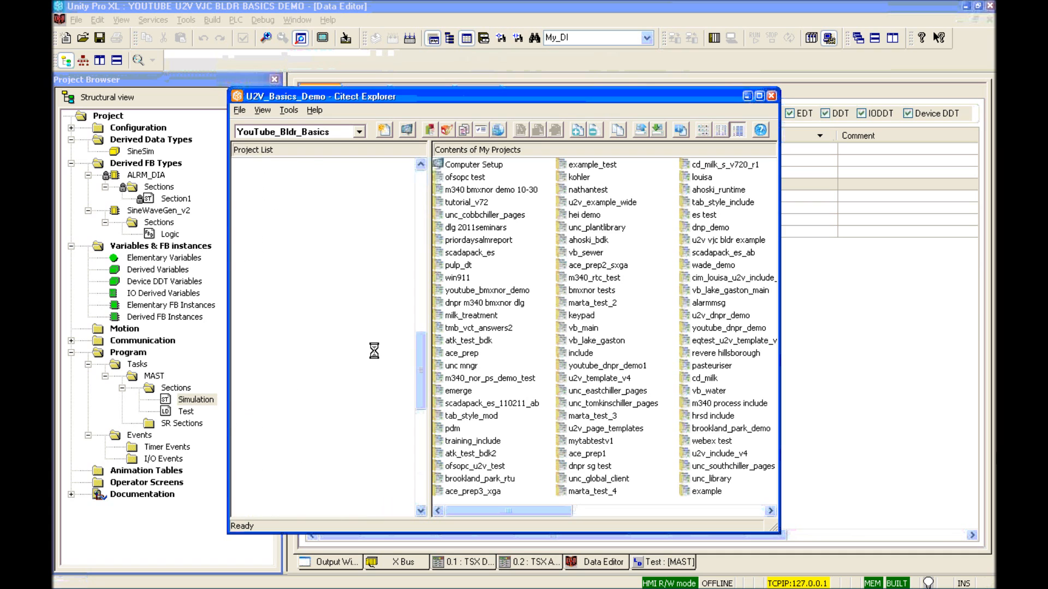
pyautogui.click(238, 507)
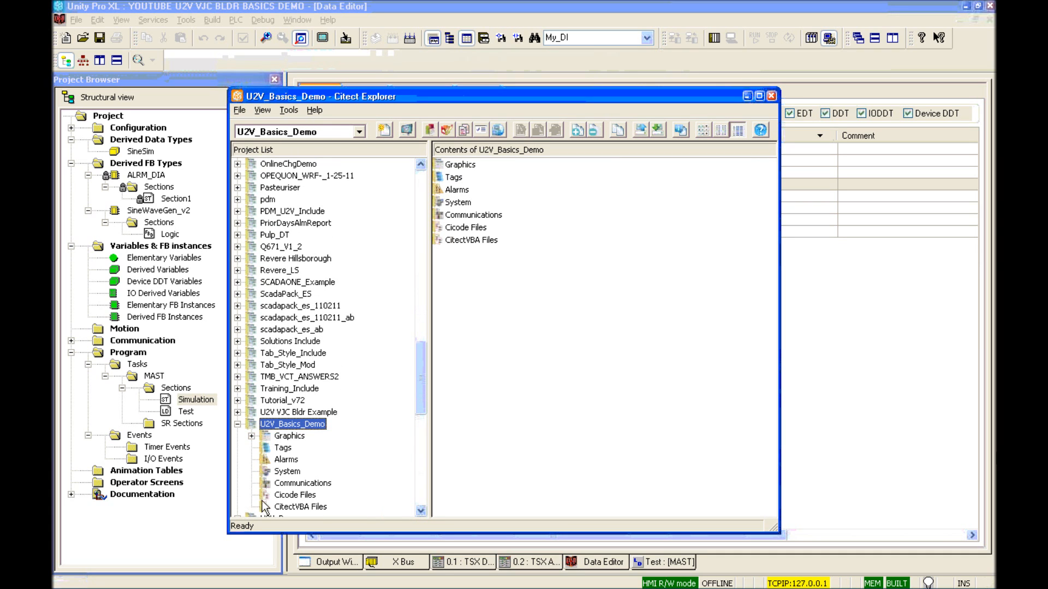
pyautogui.click(286, 472)
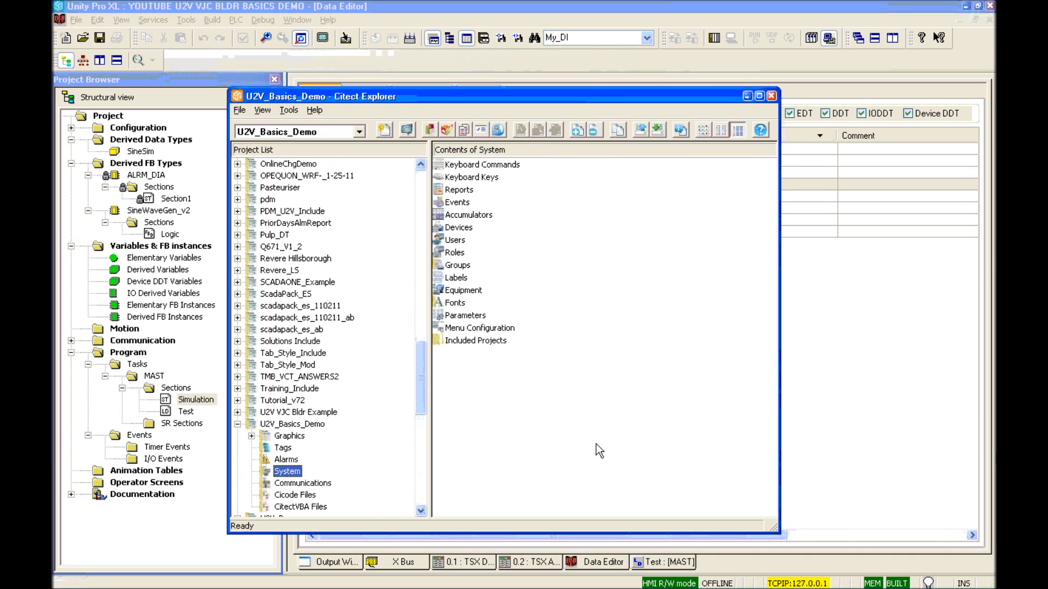
# Step: In Citect Project Editor's Users form, add a new user with the Administrators role
pyautogui.moveTo(681, 583)
pyautogui.click(680, 582)
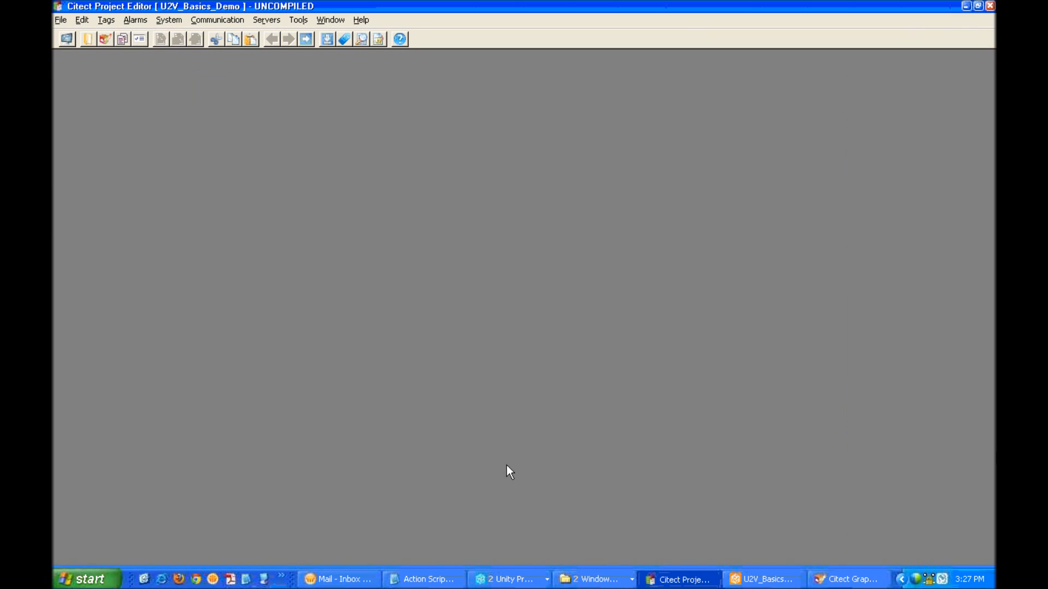
pyautogui.click(171, 25)
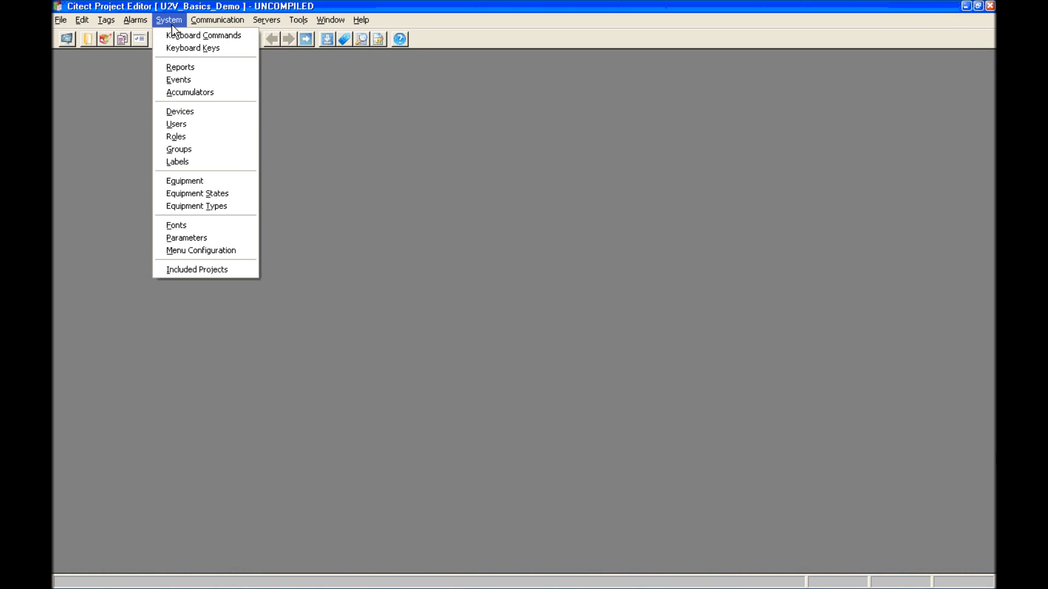
pyautogui.click(178, 123)
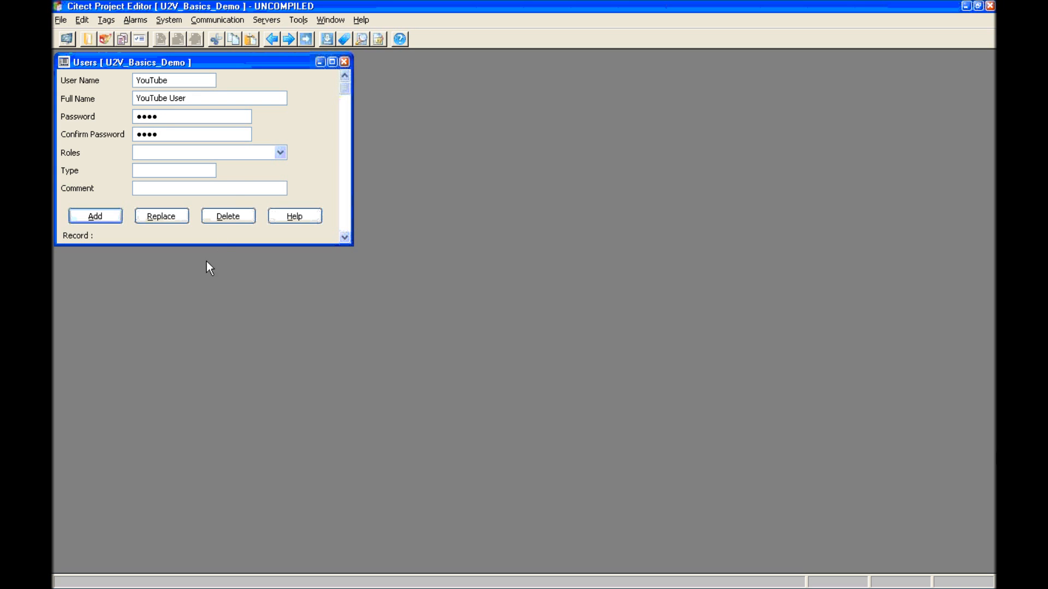
pyautogui.click(279, 153)
pyautogui.click(218, 166)
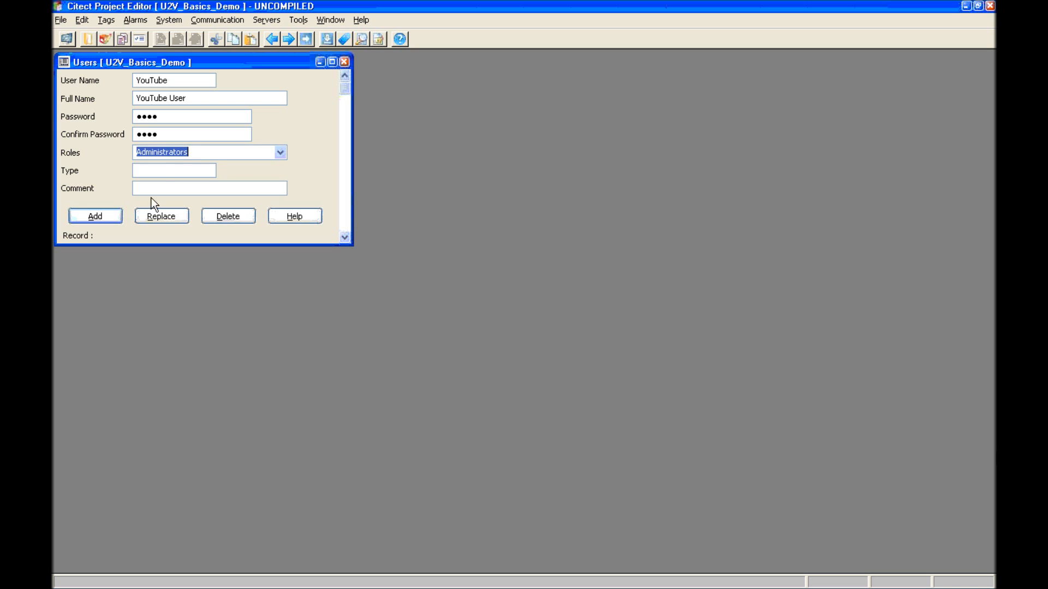
pyautogui.click(109, 215)
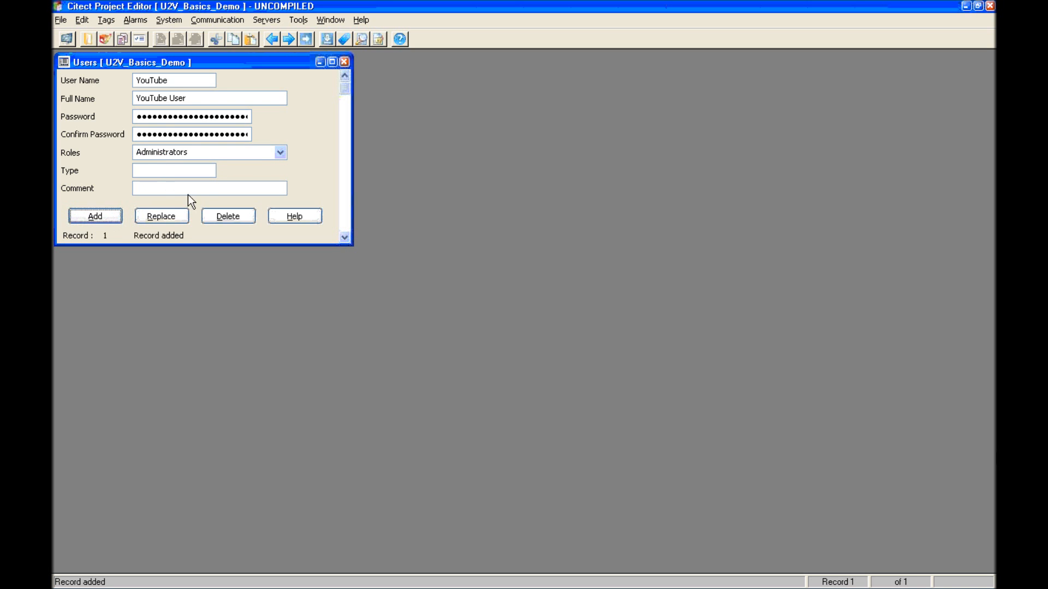
# Step: Close the Users form and minimise Citect Project Editor and Citect Explorer
pyautogui.click(344, 62)
pyautogui.click(965, 5)
pyautogui.click(747, 97)
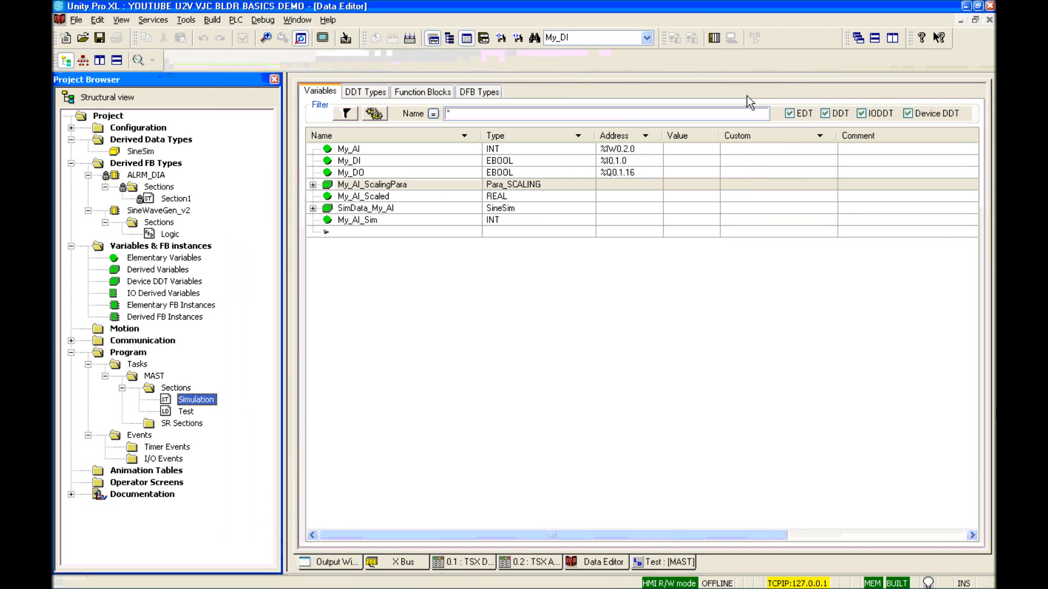
# Step: In OFS Configuration Tool, rename device DevExample_1 to PLC1
pyautogui.moveTo(792, 585)
pyautogui.click(851, 579)
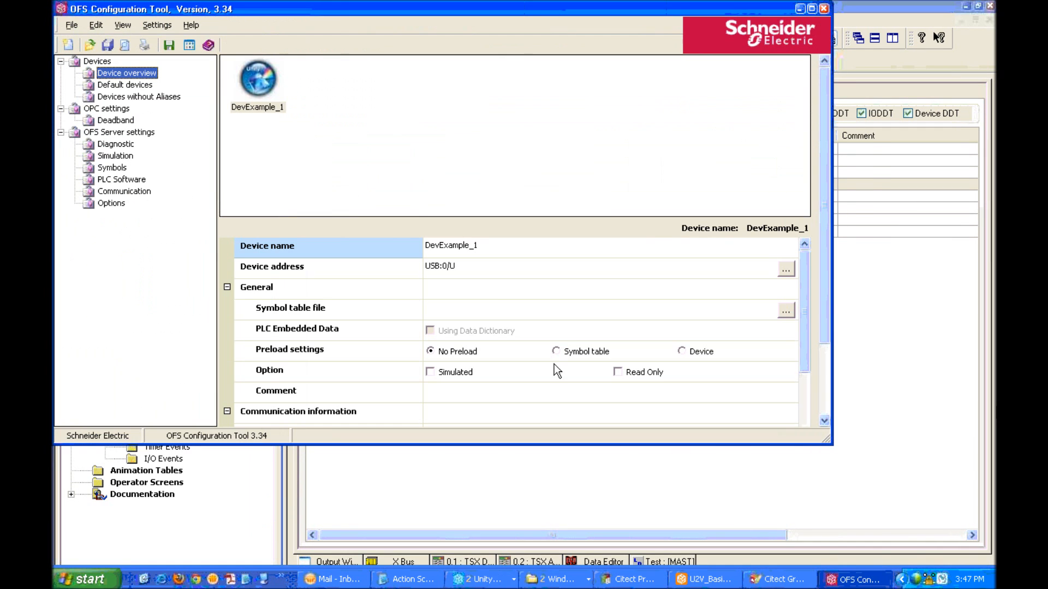
pyautogui.click(258, 86)
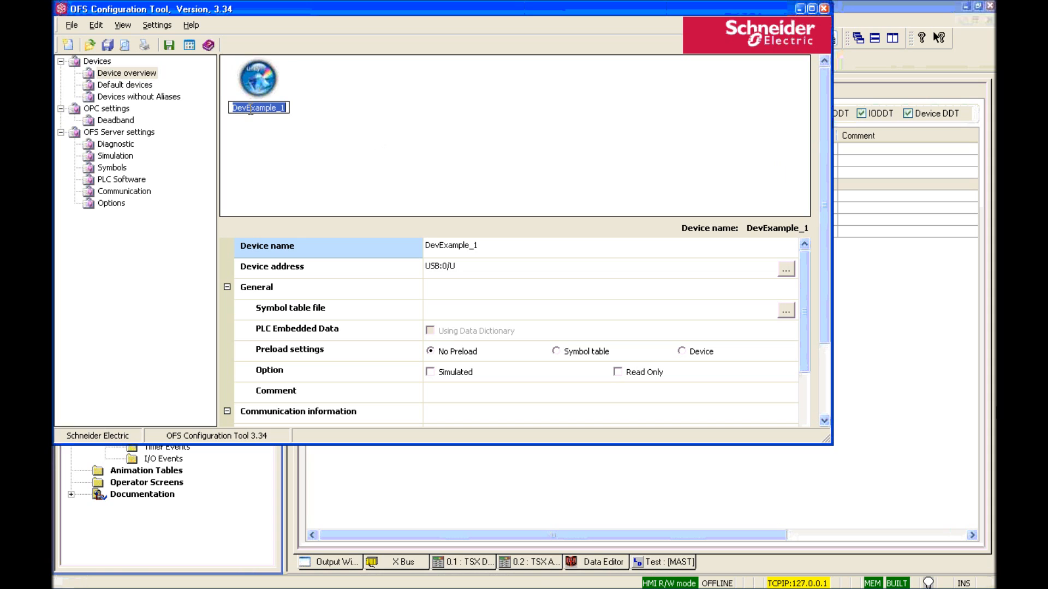
pyautogui.write('PLC1')
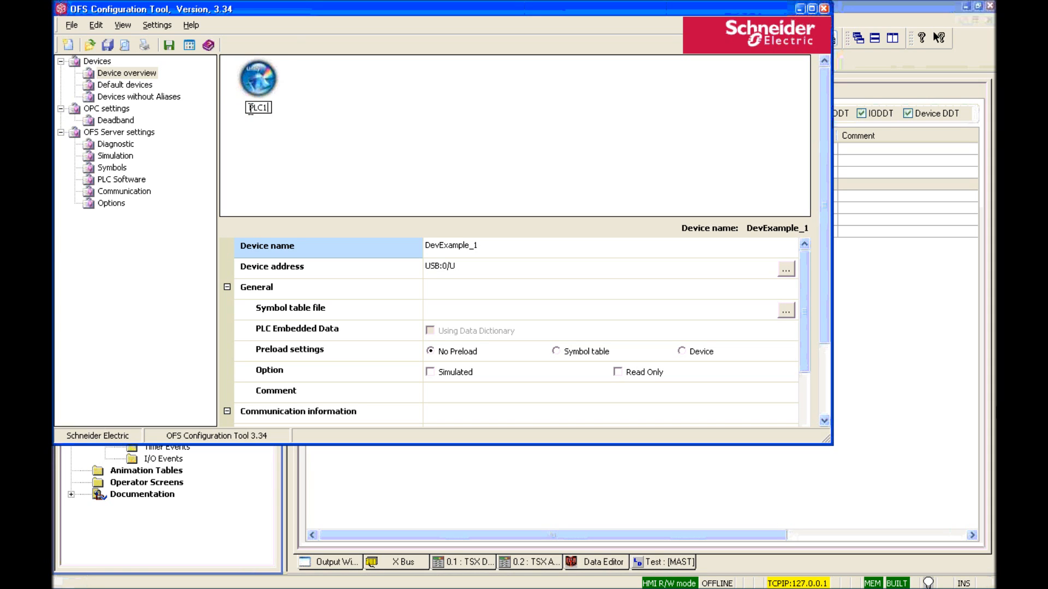
pyautogui.press('Return')
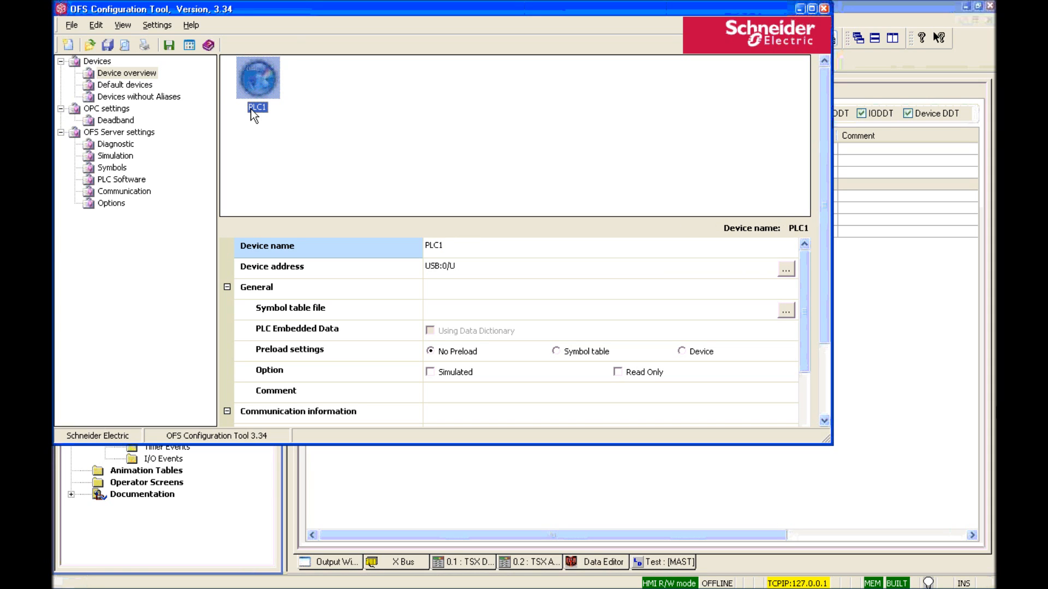
# Step: Set PLC1 to TCP IP address 127.0.0.1 with Using Data Dictionary enabled, and save
pyautogui.click(786, 272)
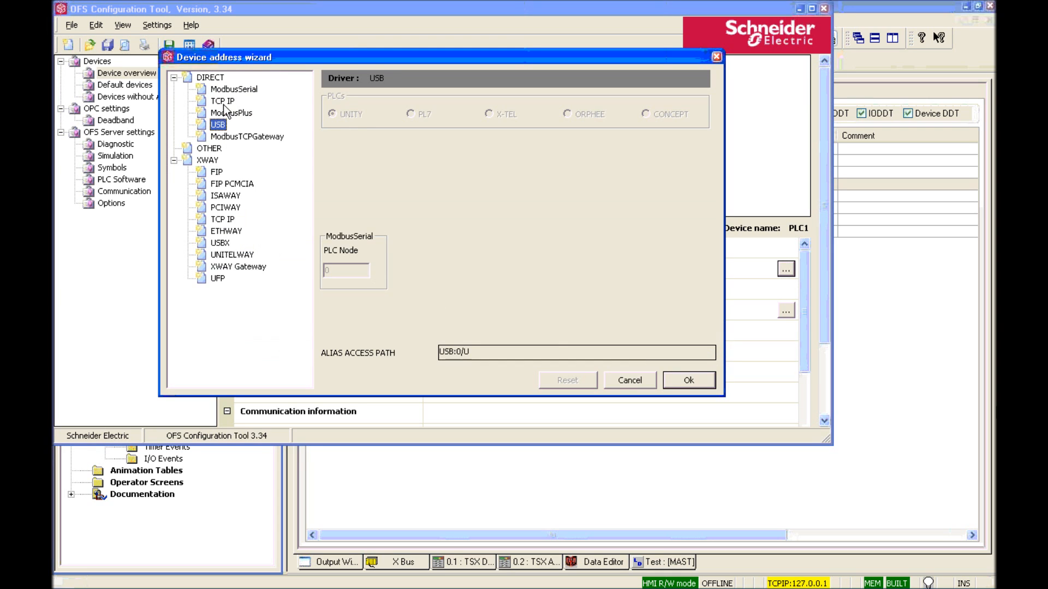
pyautogui.click(223, 101)
pyautogui.click(413, 162)
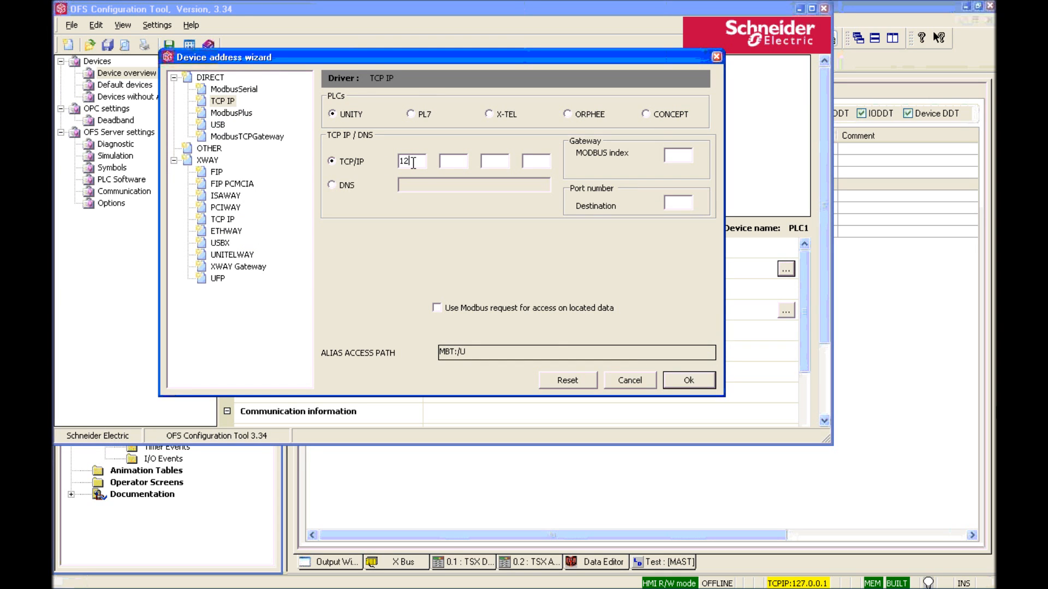
pyautogui.write('127.0.0.1')
pyautogui.press('Return')
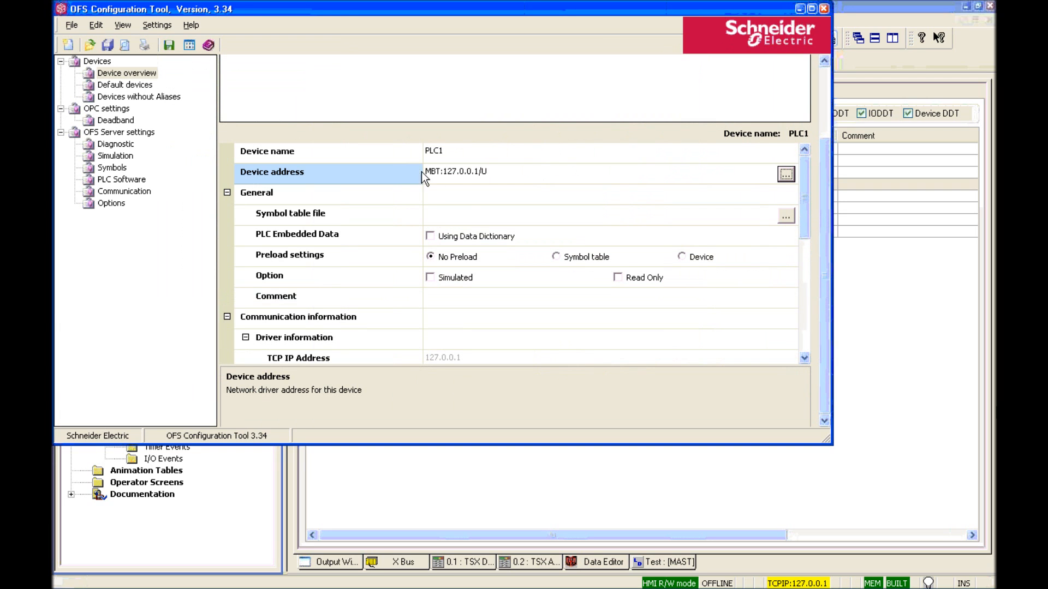
pyautogui.click(430, 236)
pyautogui.click(431, 237)
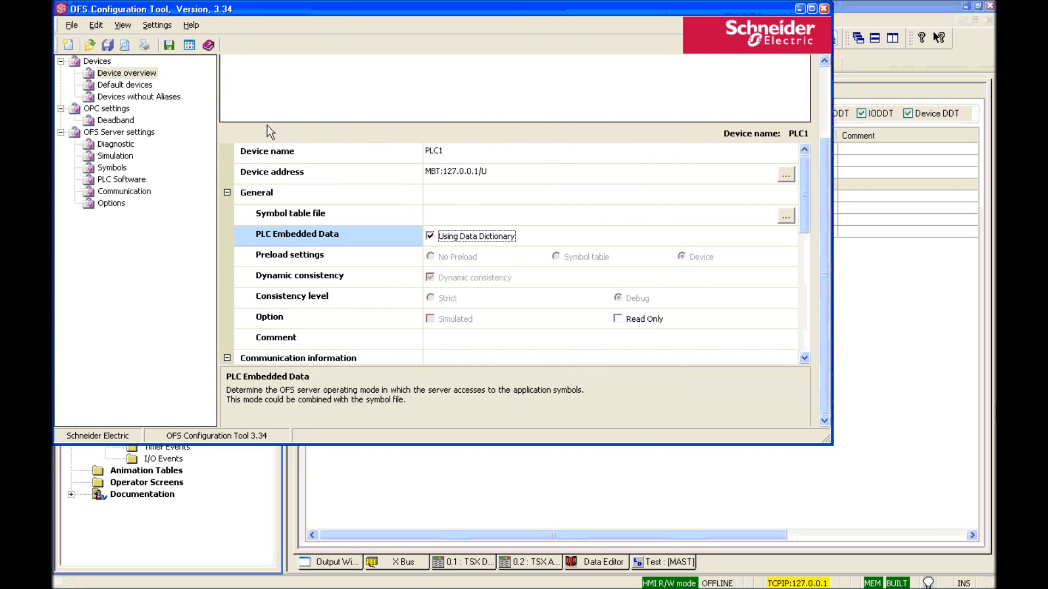
pyautogui.click(169, 47)
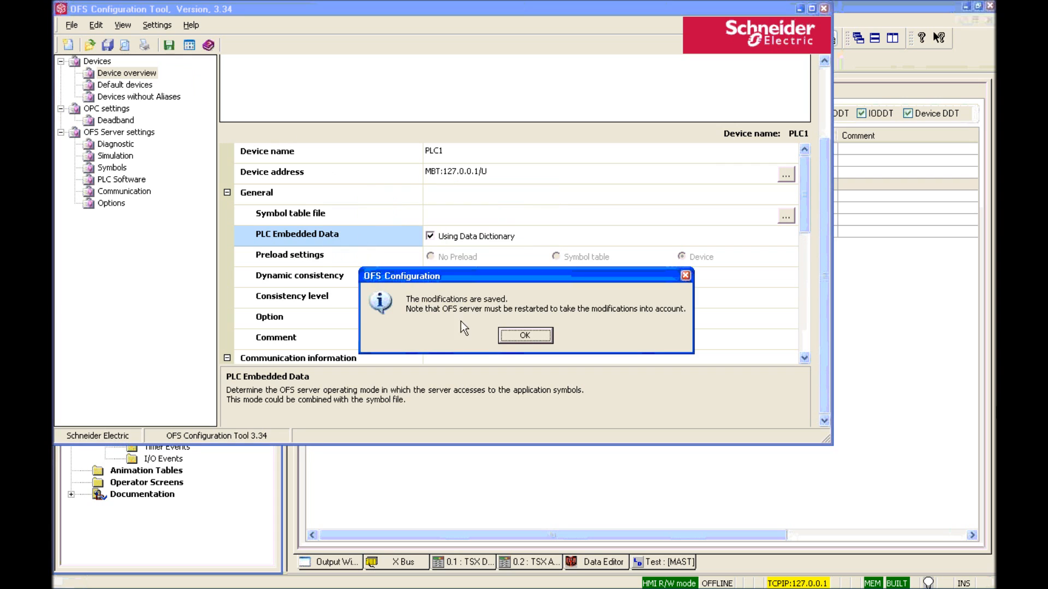
pyautogui.click(529, 338)
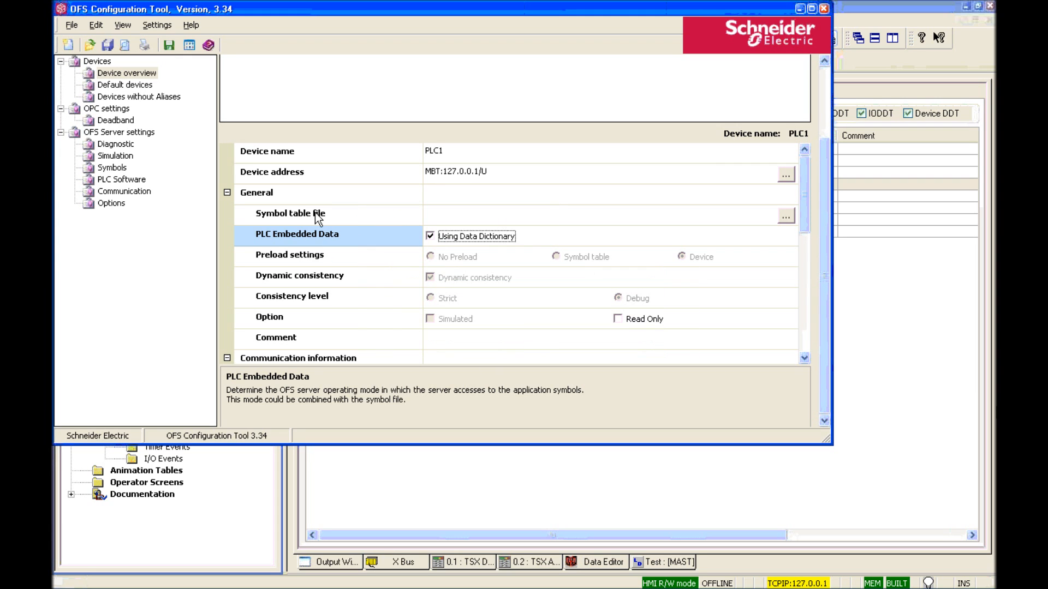
# Step: Save the archive as YouTube Demo and close the OFS Configuration Tool
pyautogui.click(71, 27)
pyautogui.click(94, 82)
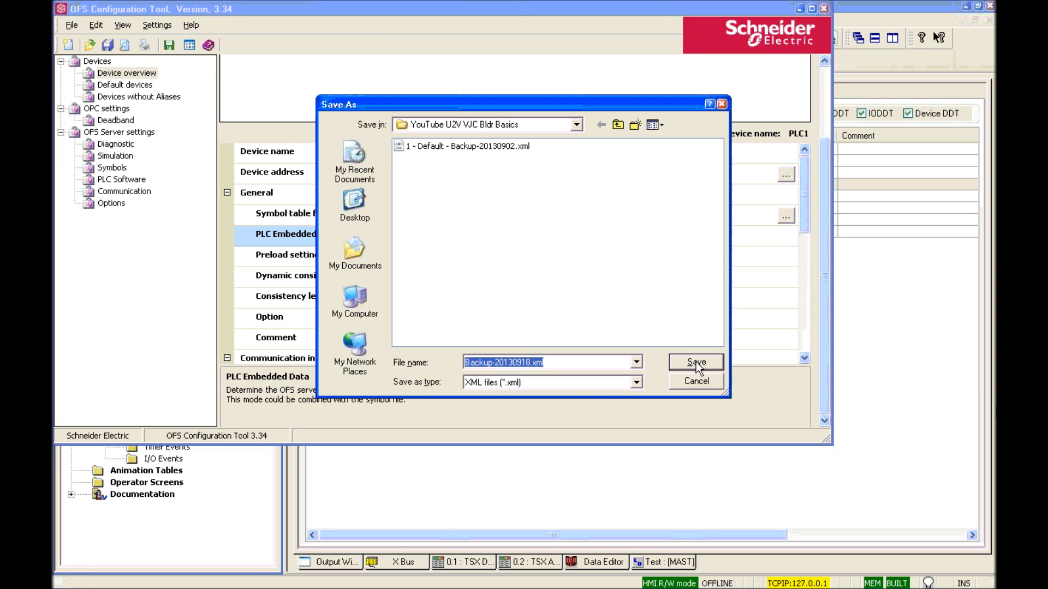
pyautogui.write('YouTube Demo')
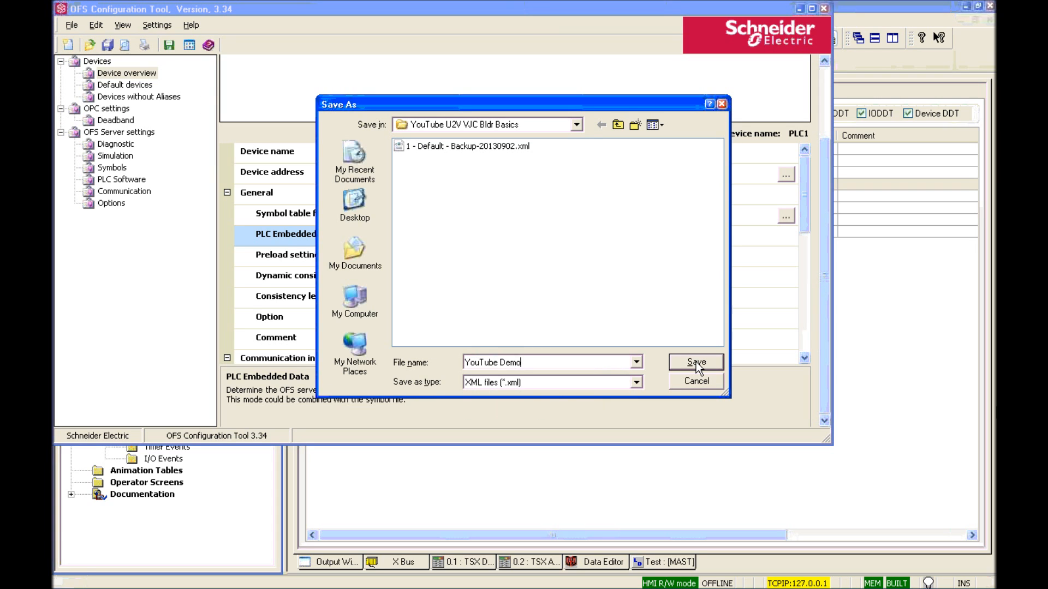
pyautogui.click(696, 361)
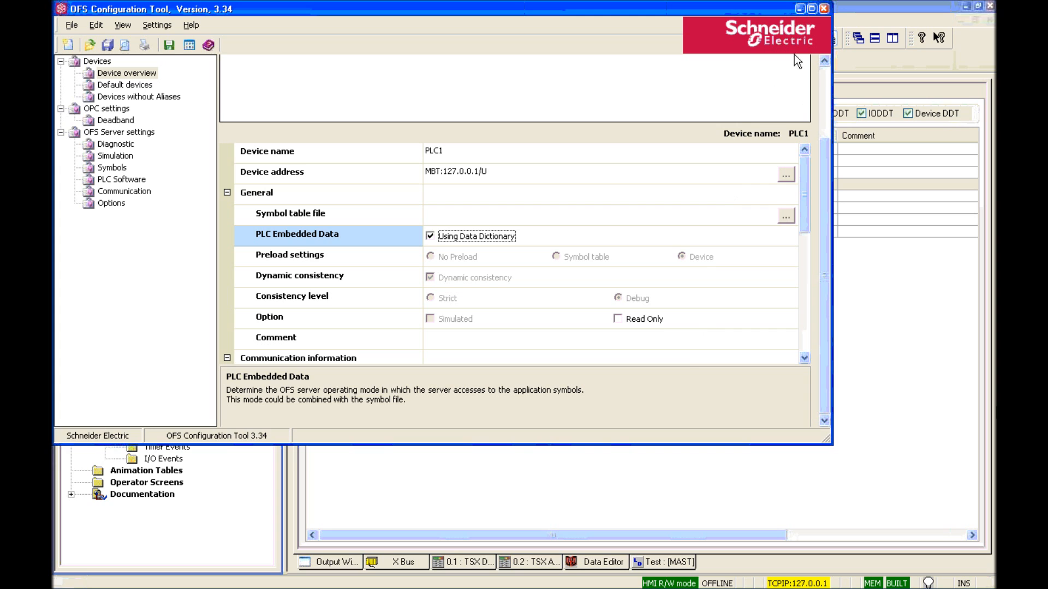
pyautogui.click(799, 8)
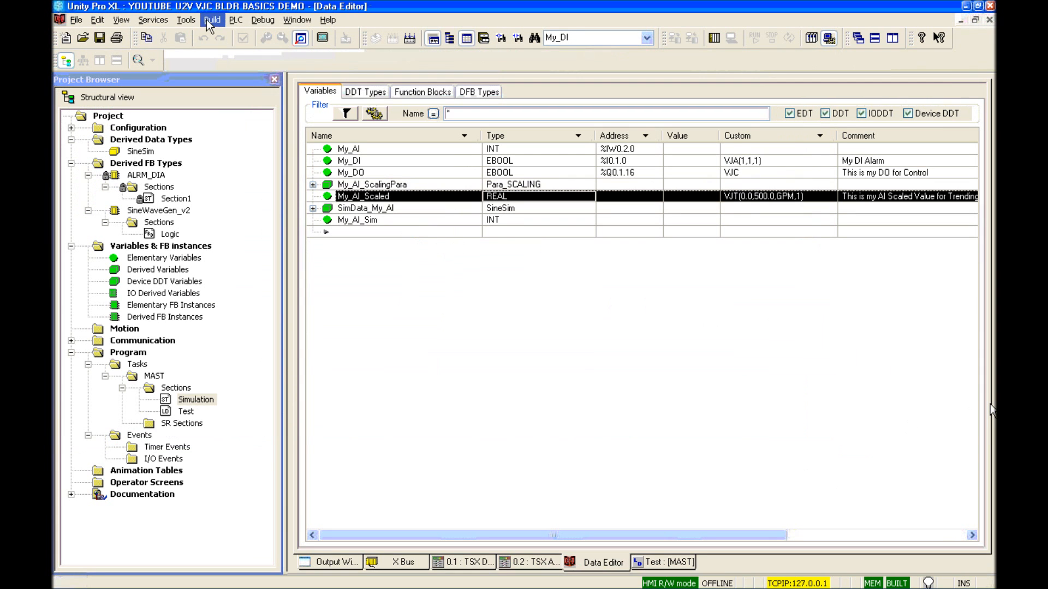
pyautogui.click(185, 21)
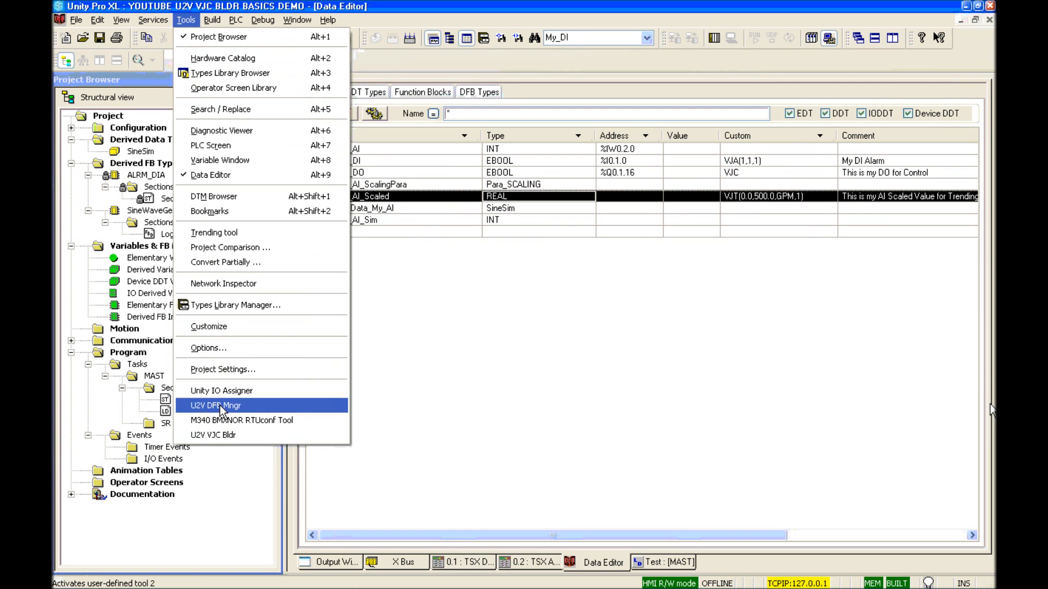
pyautogui.click(221, 435)
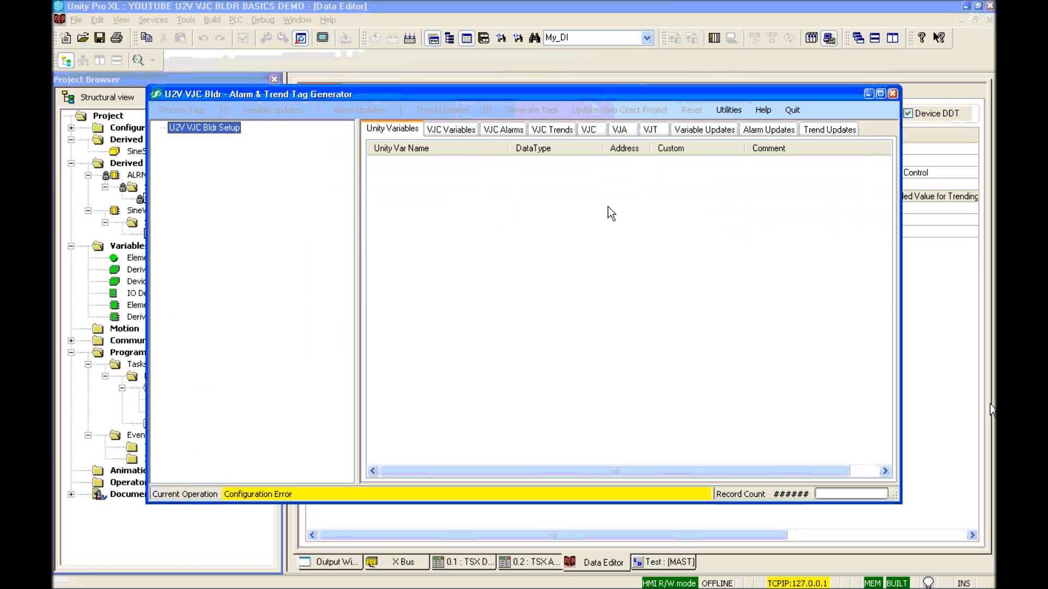
pyautogui.click(729, 109)
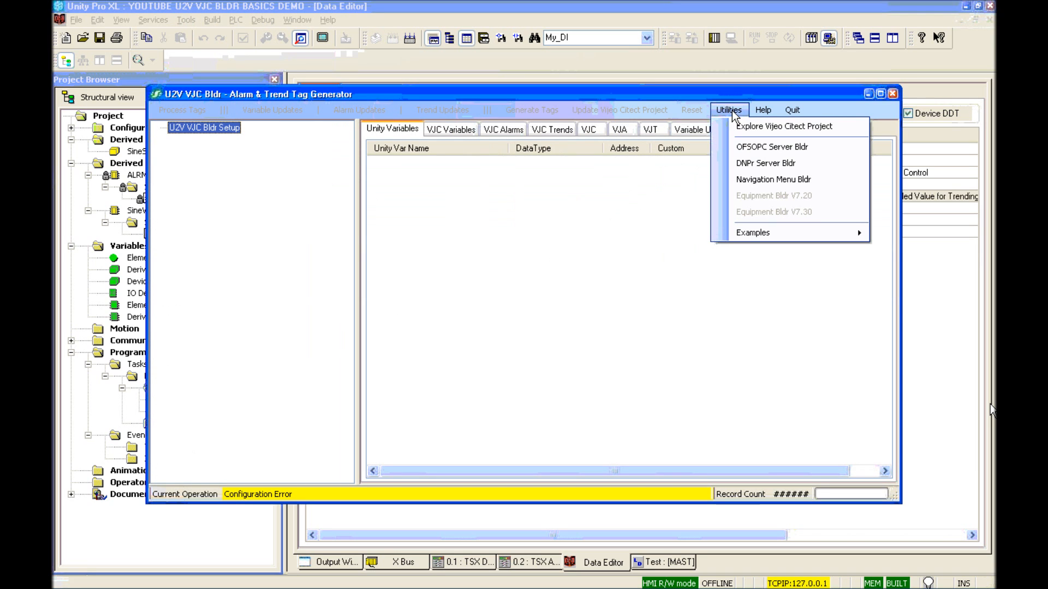
pyautogui.click(744, 149)
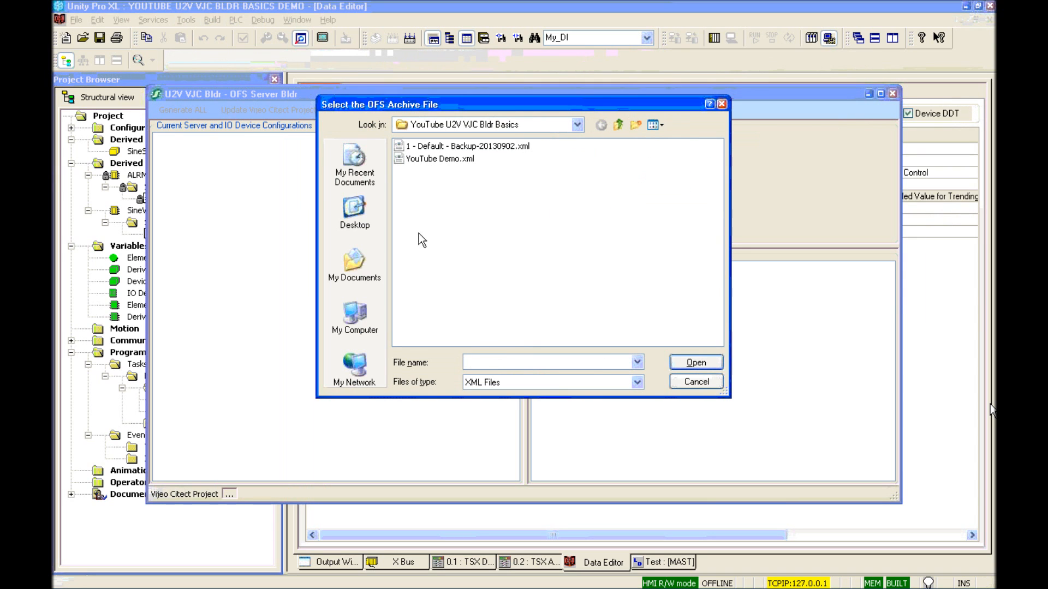
pyautogui.doubleClick(431, 158)
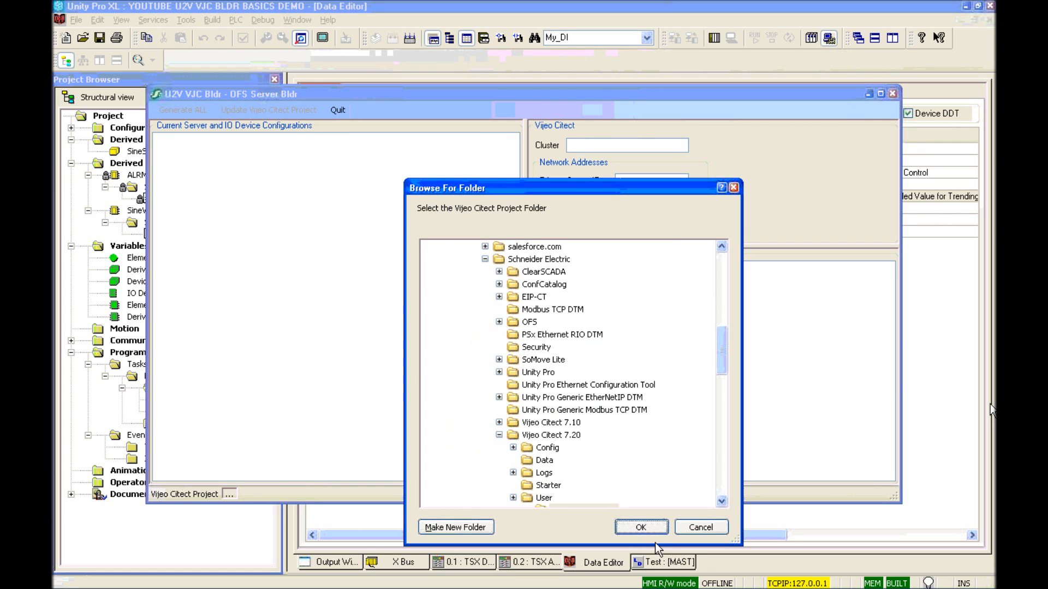
pyautogui.scroll(-3, 579, 404)
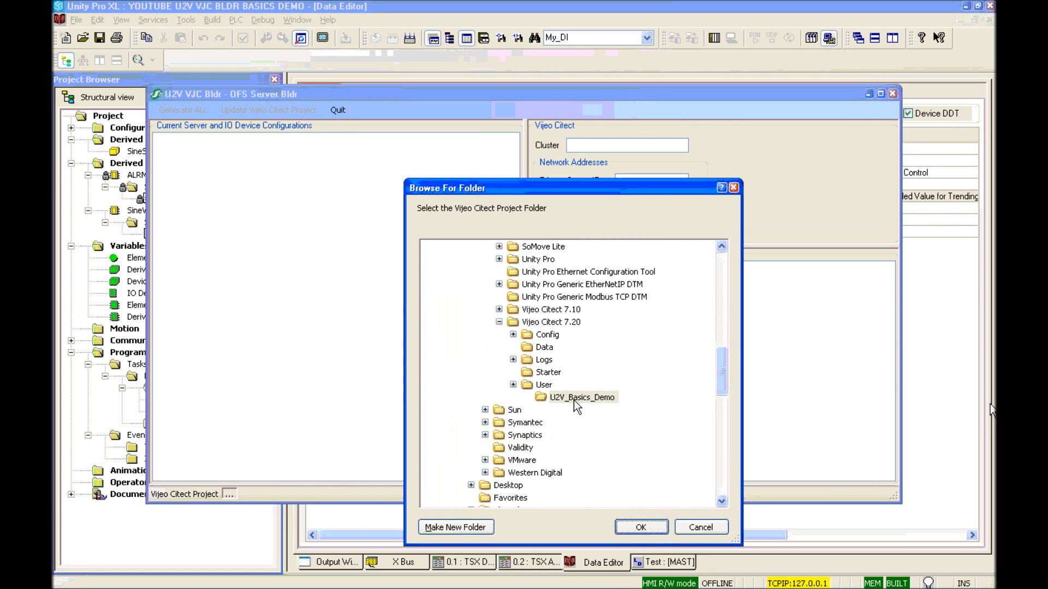
pyautogui.click(642, 527)
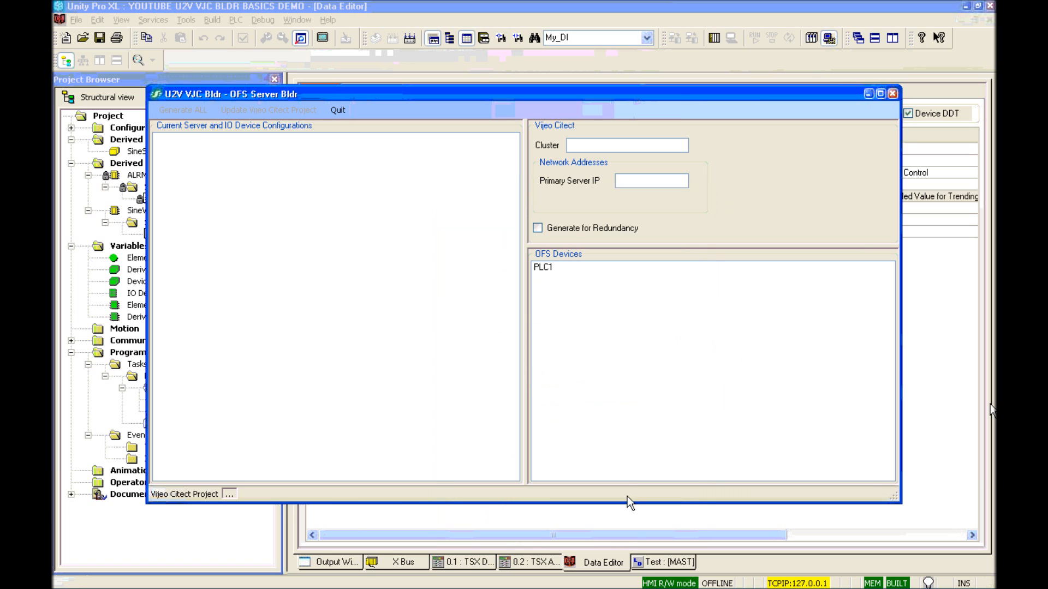
# Step: Generate Cluster1's servers at primary IP 192.168.1.3, update the Vijeo Citect project, and quit
pyautogui.click(649, 183)
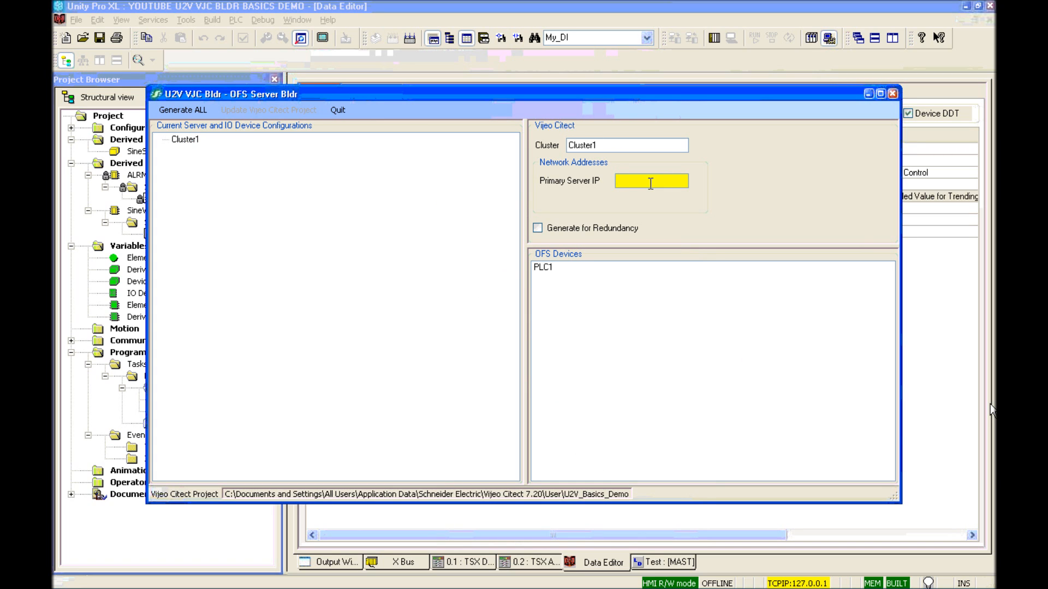
pyautogui.write('192.168.1.3')
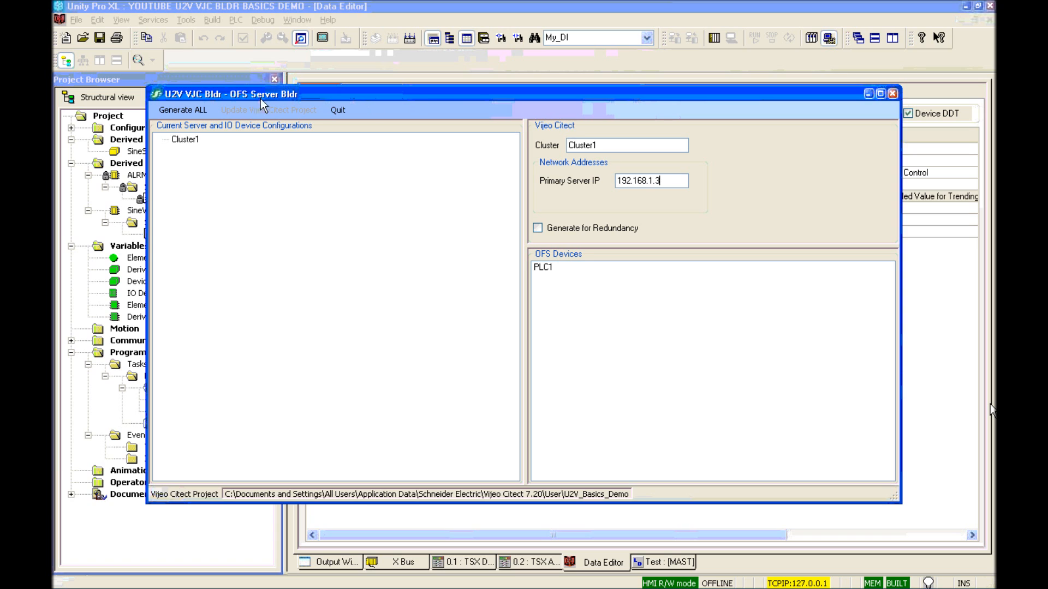
pyautogui.click(165, 112)
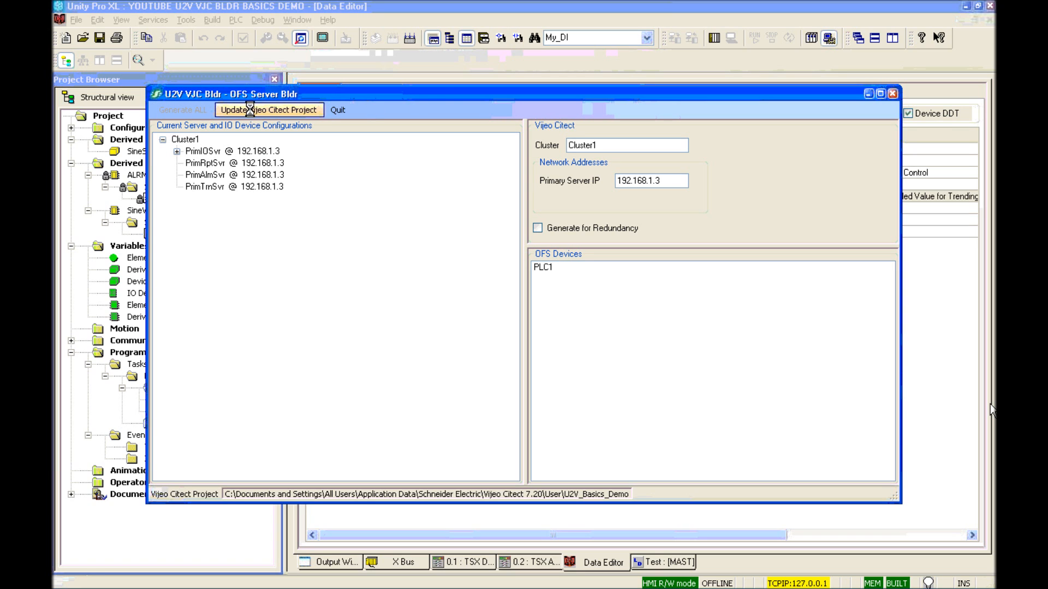
pyautogui.click(252, 112)
pyautogui.press('Return')
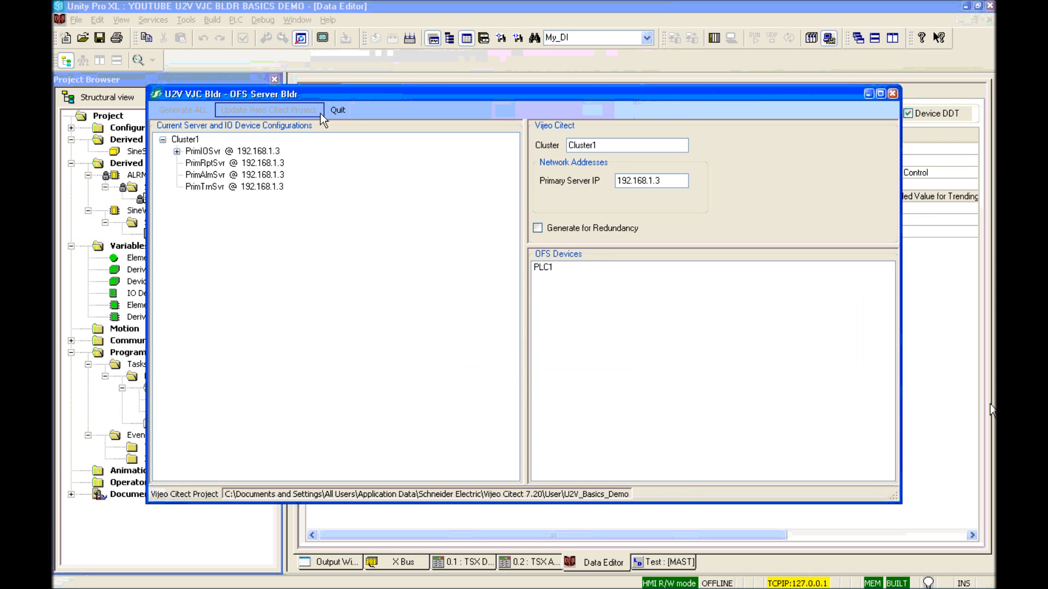
pyautogui.click(338, 110)
# Step: Start a new generator setup with OPC/OFSOPC, the demo .zef file and U2V_Basics_Demo folder
pyautogui.rightClick(204, 133)
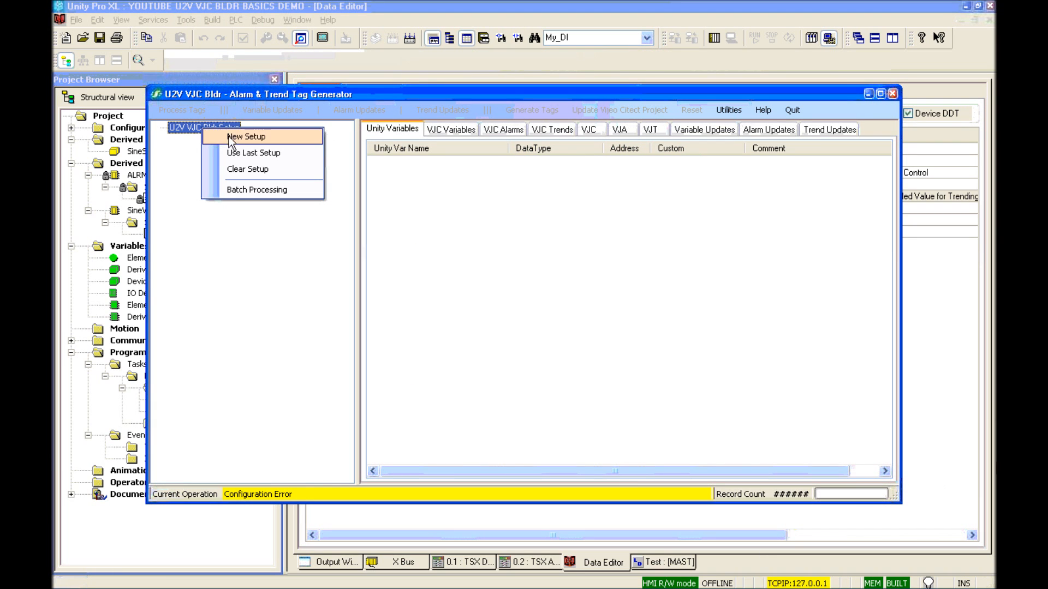
pyautogui.click(238, 135)
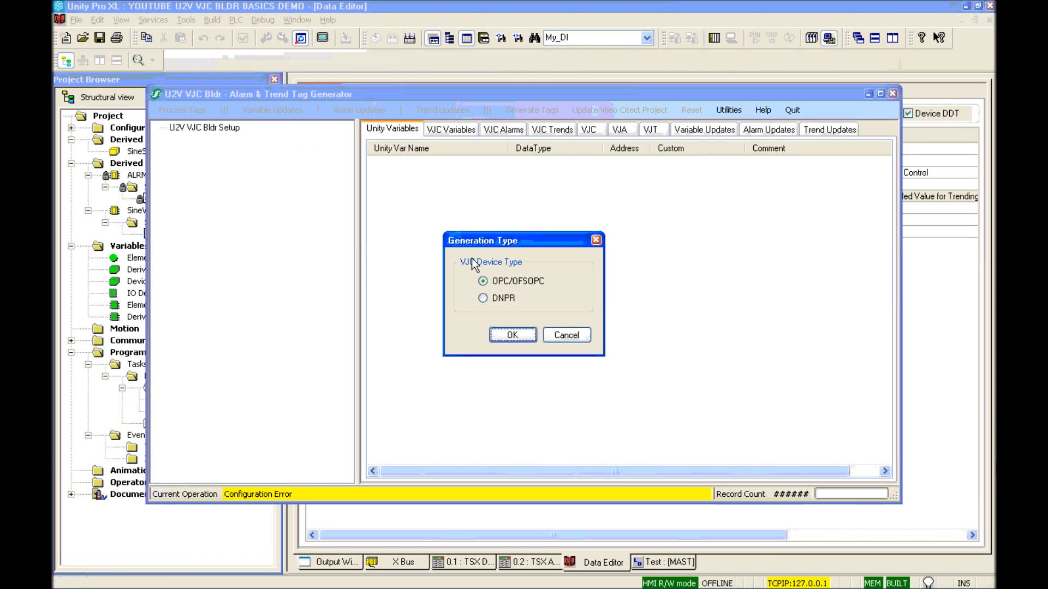
pyautogui.click(506, 333)
pyautogui.click(523, 329)
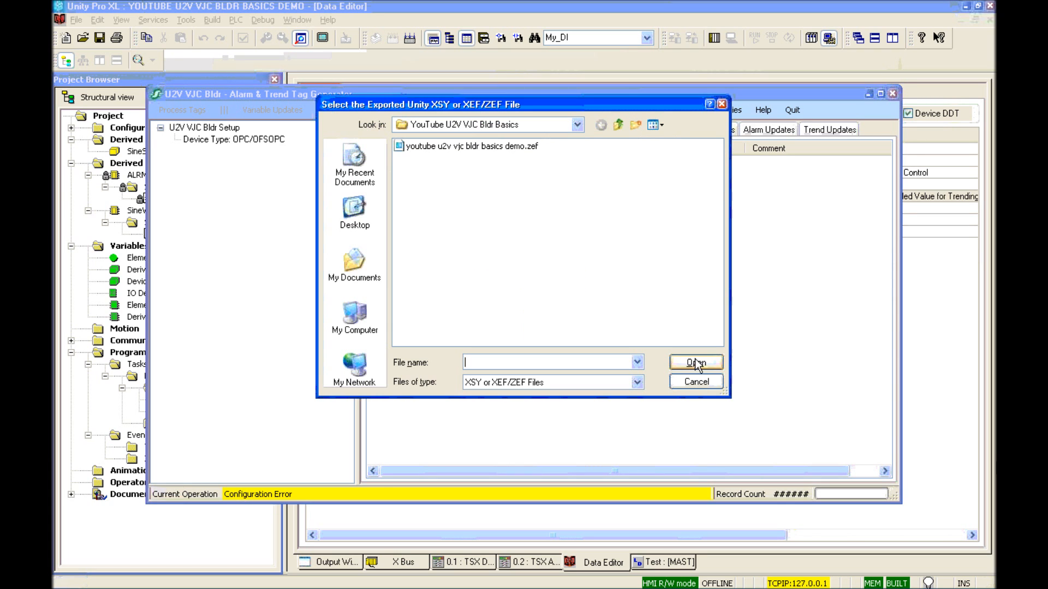
pyautogui.click(474, 146)
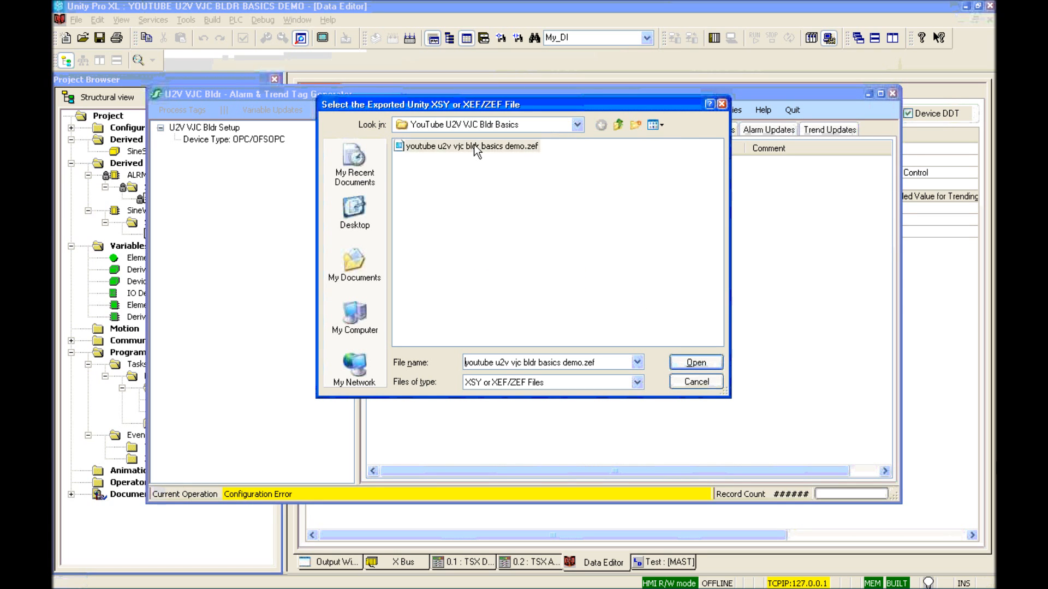
pyautogui.click(684, 362)
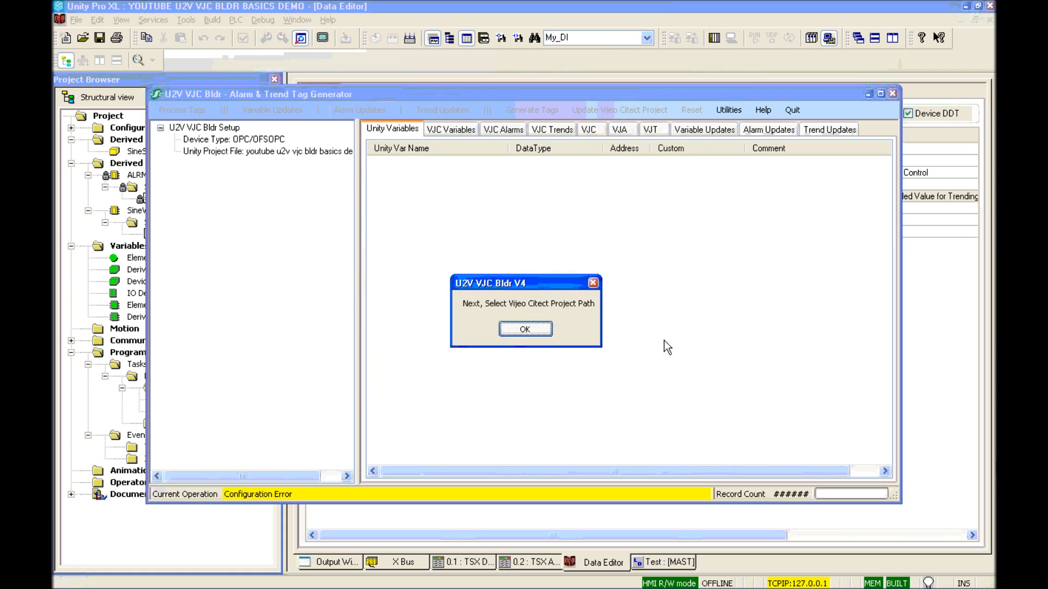
pyautogui.click(525, 330)
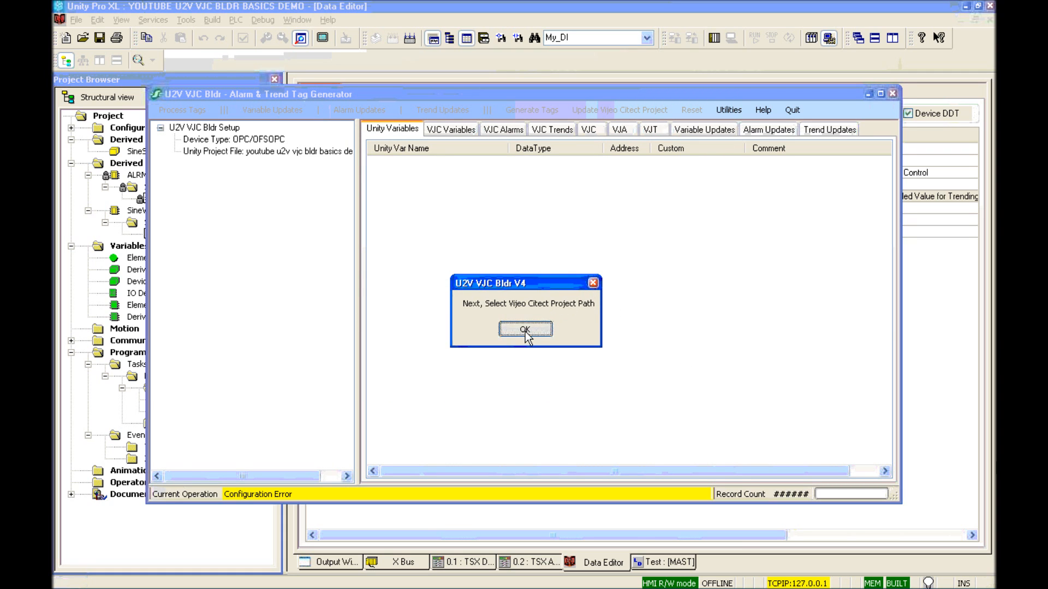
pyautogui.moveTo(721, 351); pyautogui.dragTo(693, 374)
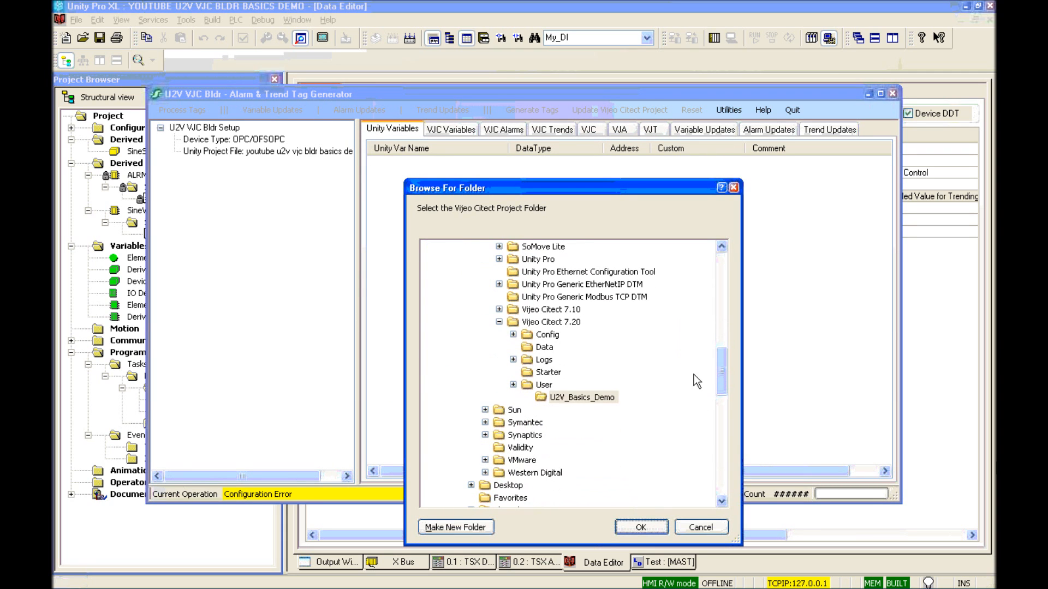
pyautogui.click(641, 527)
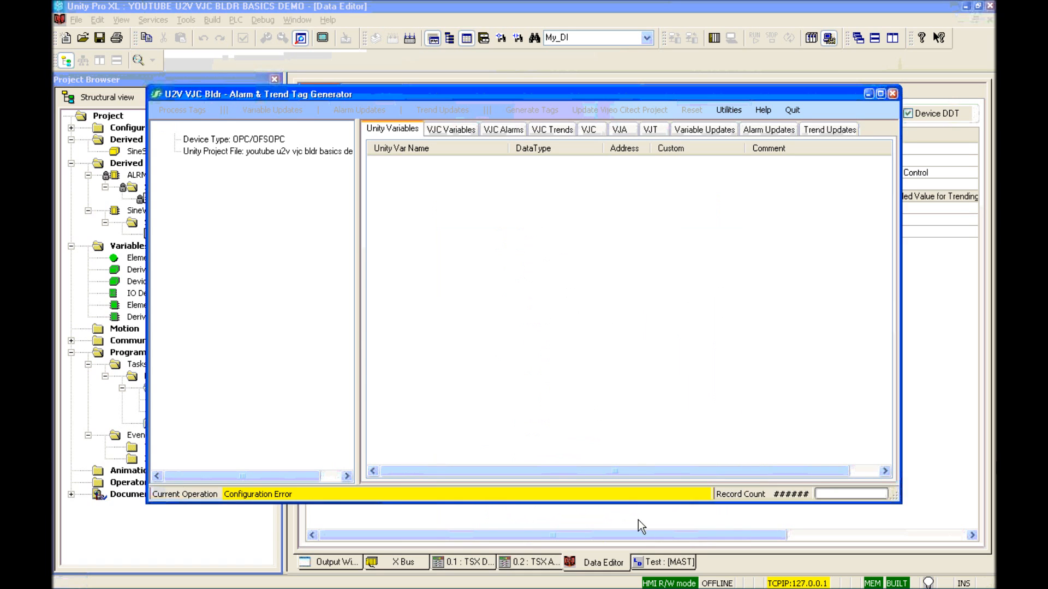
# Step: Choose PLC1 as the IO device and name alarm area 1 'PLC Alarm Area'
pyautogui.click(527, 335)
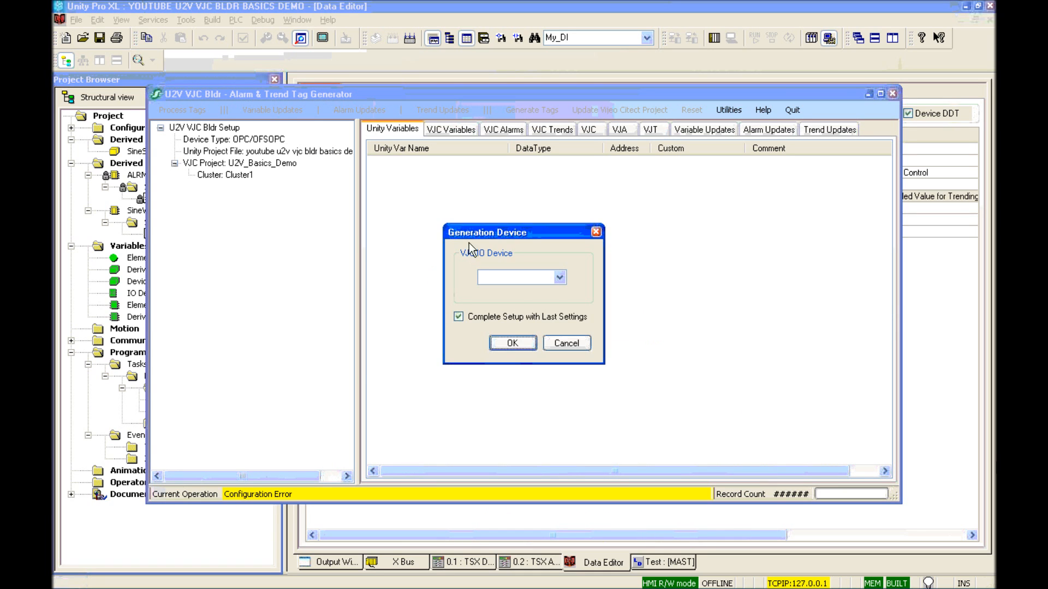
pyautogui.click(527, 276)
pyautogui.click(526, 289)
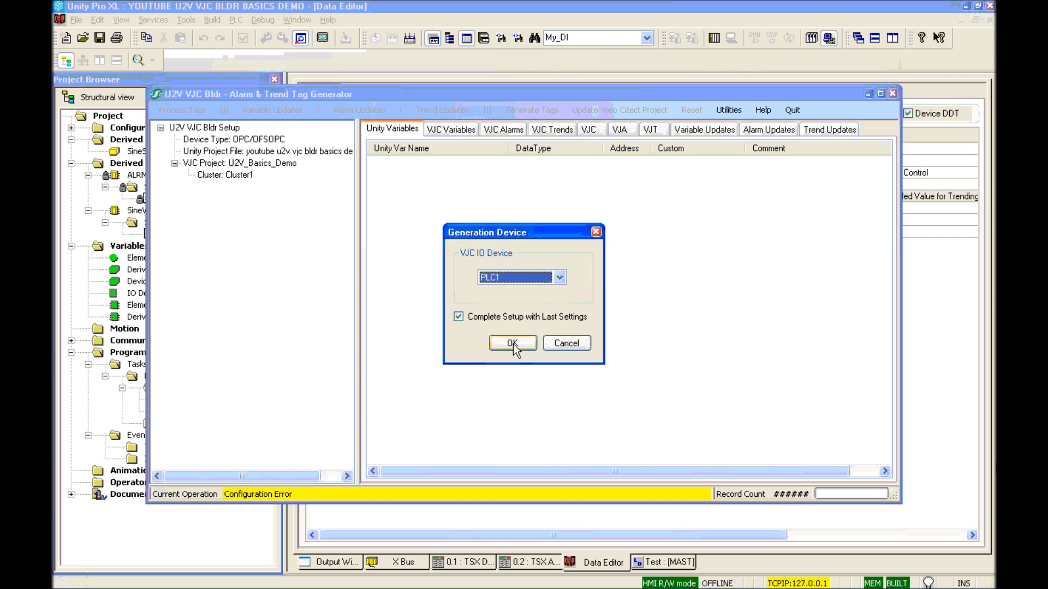
pyautogui.click(513, 342)
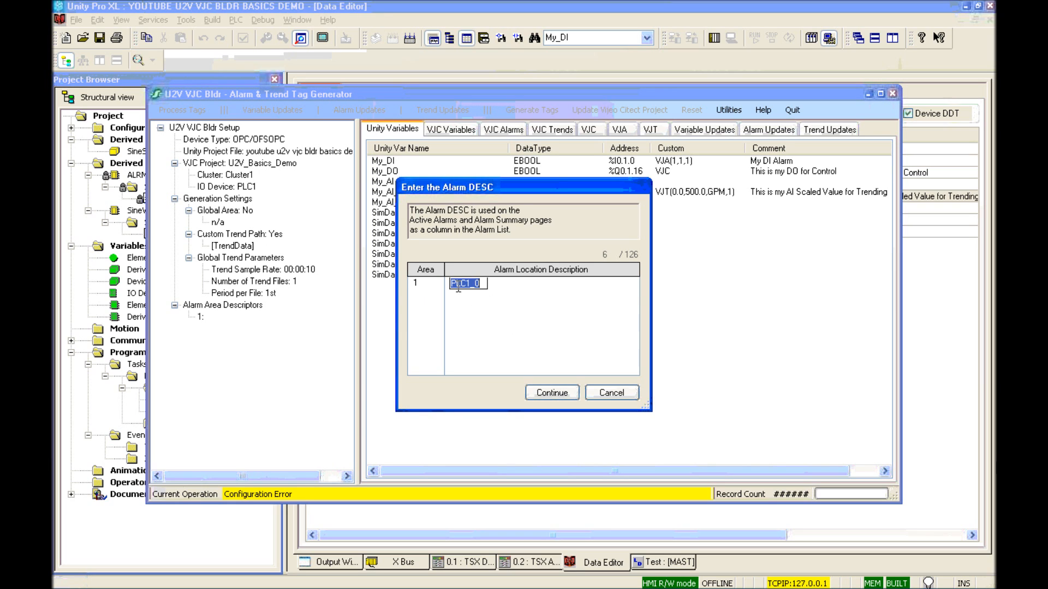
pyautogui.write('PLC Alarm Area')
pyautogui.press('Return')
pyautogui.click(552, 392)
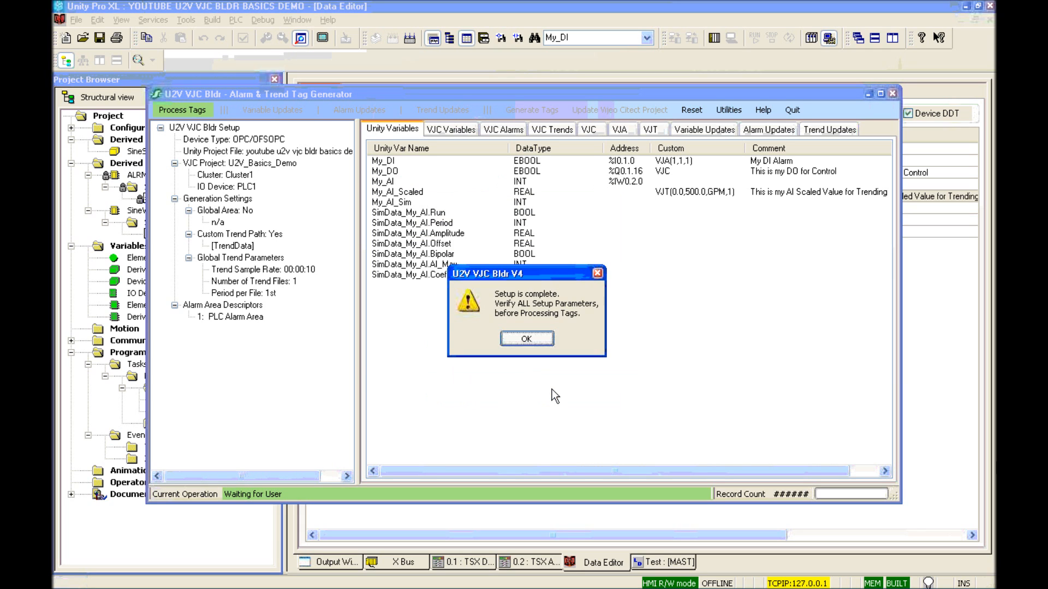
pyautogui.click(518, 340)
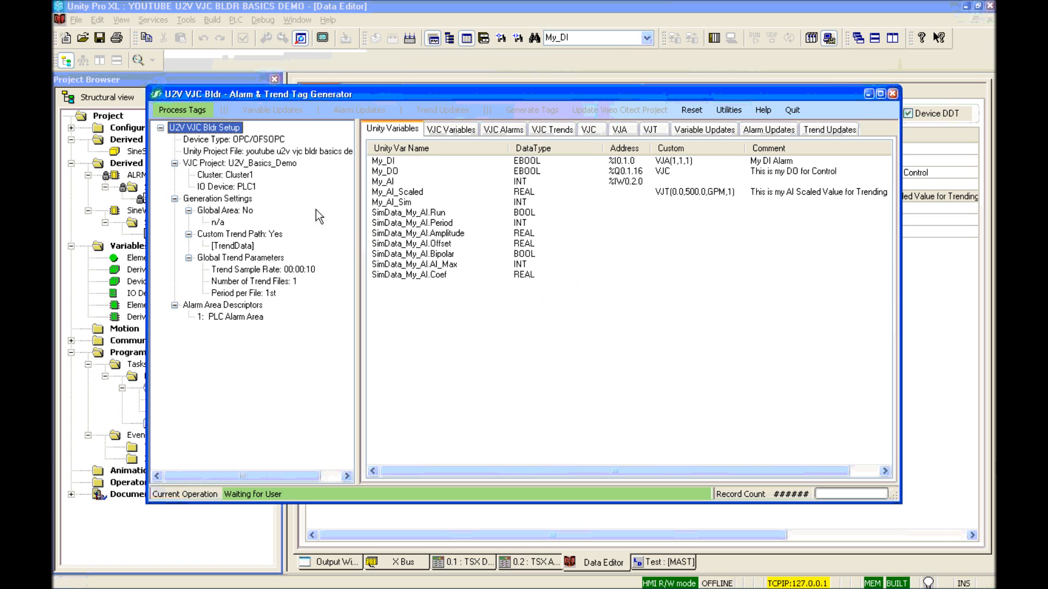
# Step: Process the Unity variables into tags, allowing the missing variable tags to be generated
pyautogui.click(182, 108)
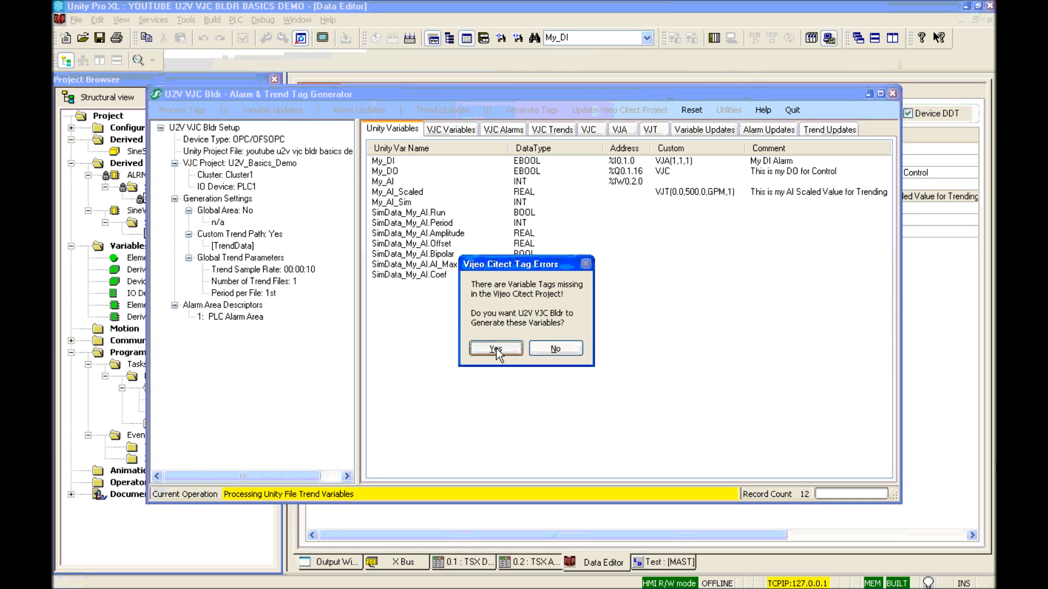
pyautogui.click(496, 349)
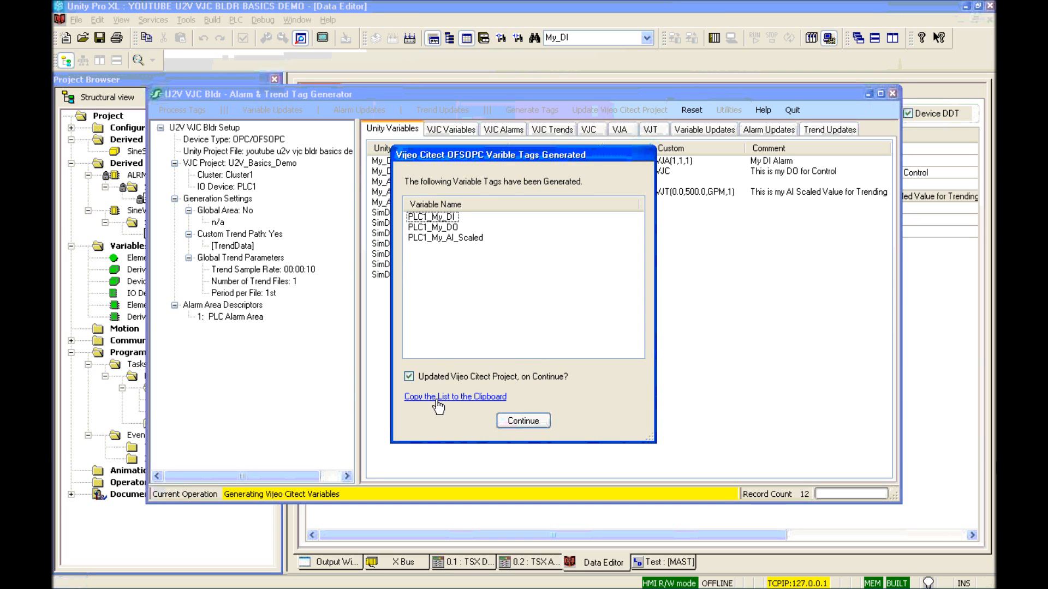
pyautogui.click(516, 419)
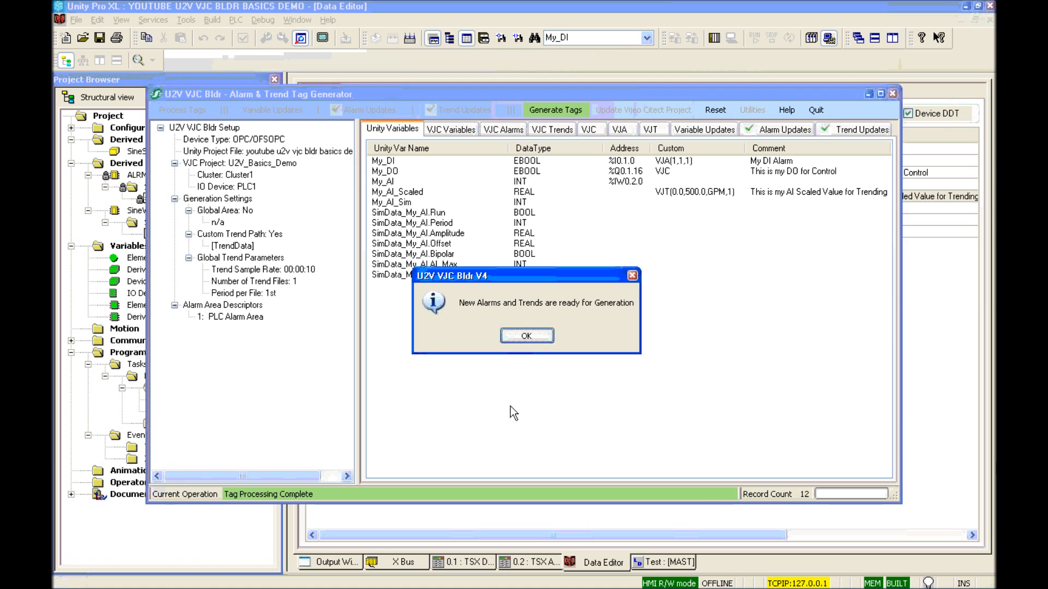
pyautogui.click(515, 333)
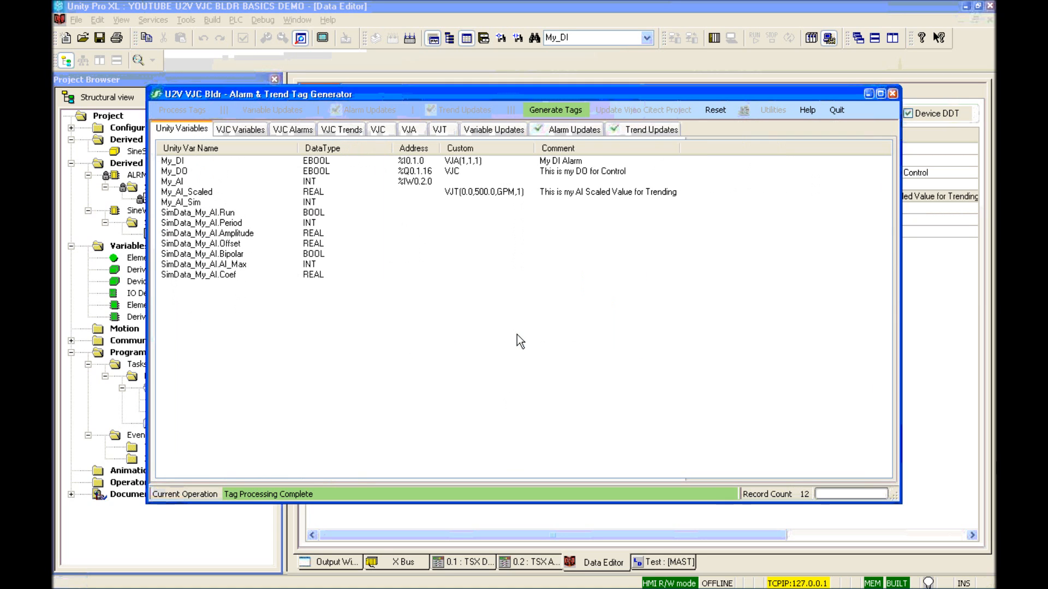
# Step: Generate the PLC1_My_DI_ALARM and PLC1_My_AI_Scaled tags, update the Citect project, and quit
pyautogui.click(552, 131)
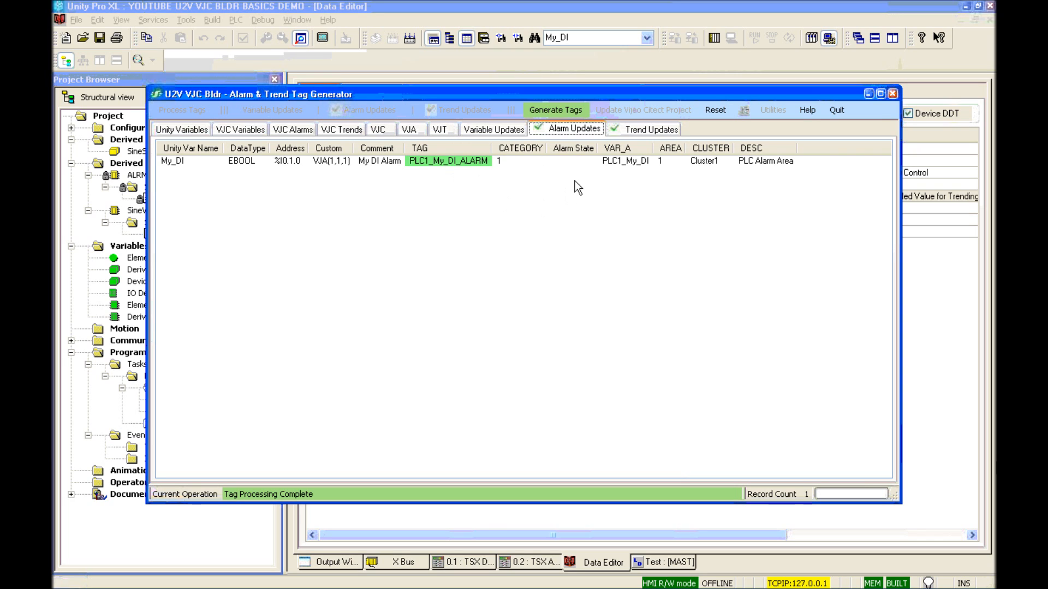
pyautogui.click(624, 130)
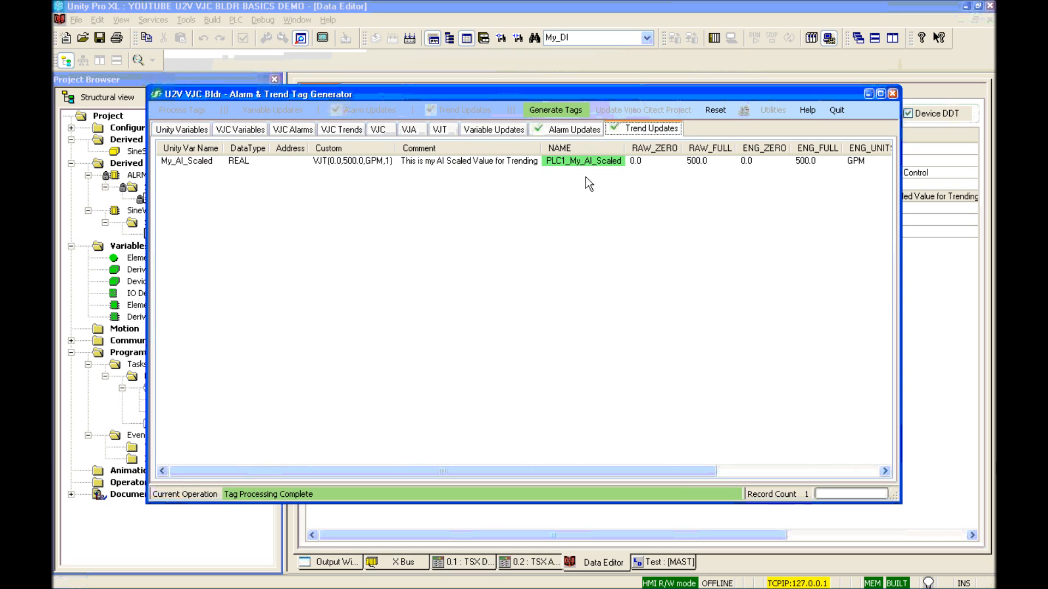
pyautogui.click(549, 112)
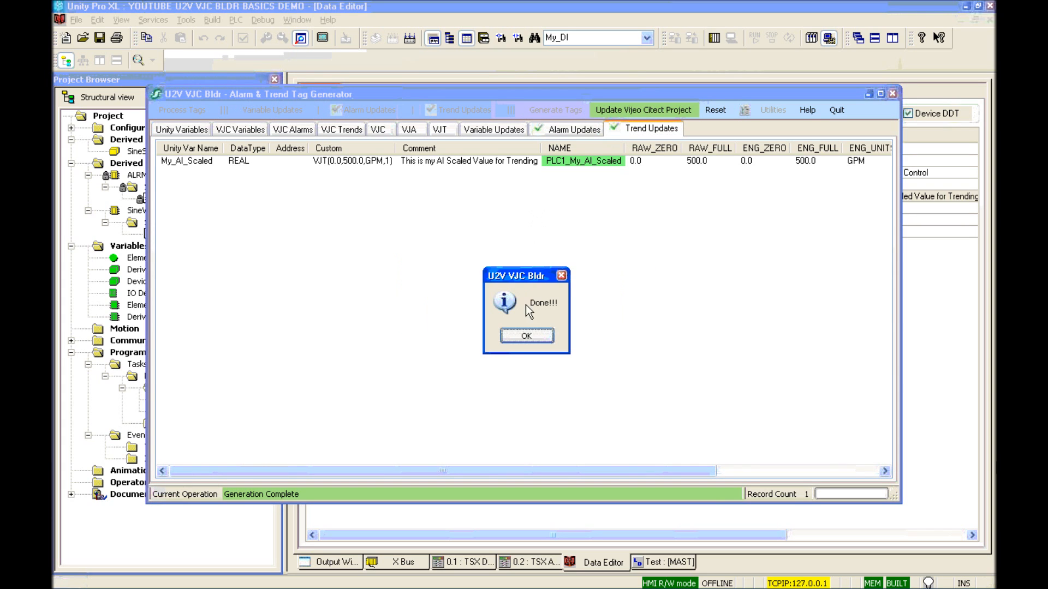
pyautogui.click(525, 336)
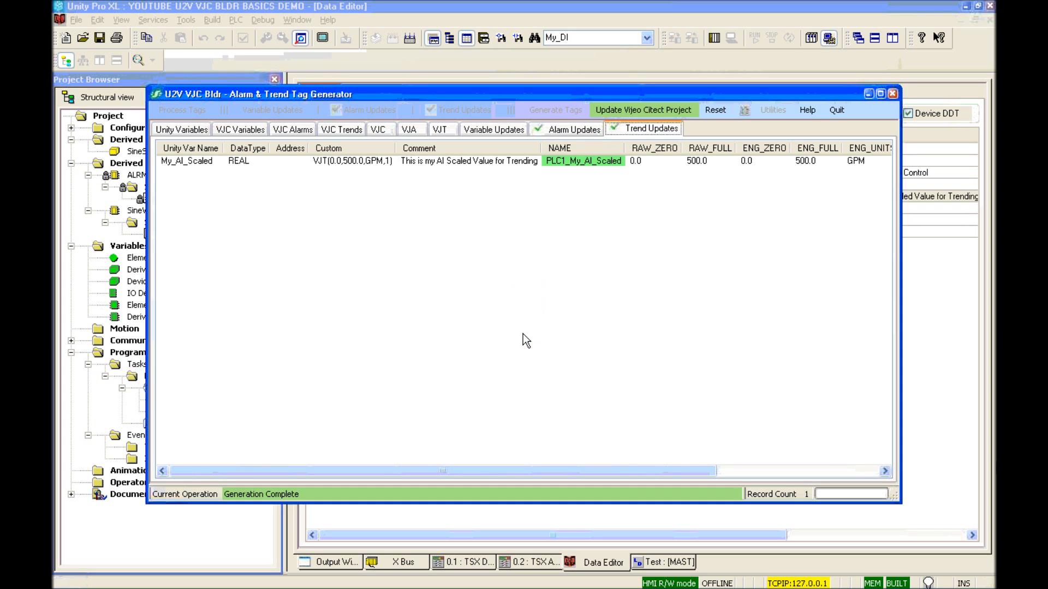
pyautogui.click(636, 110)
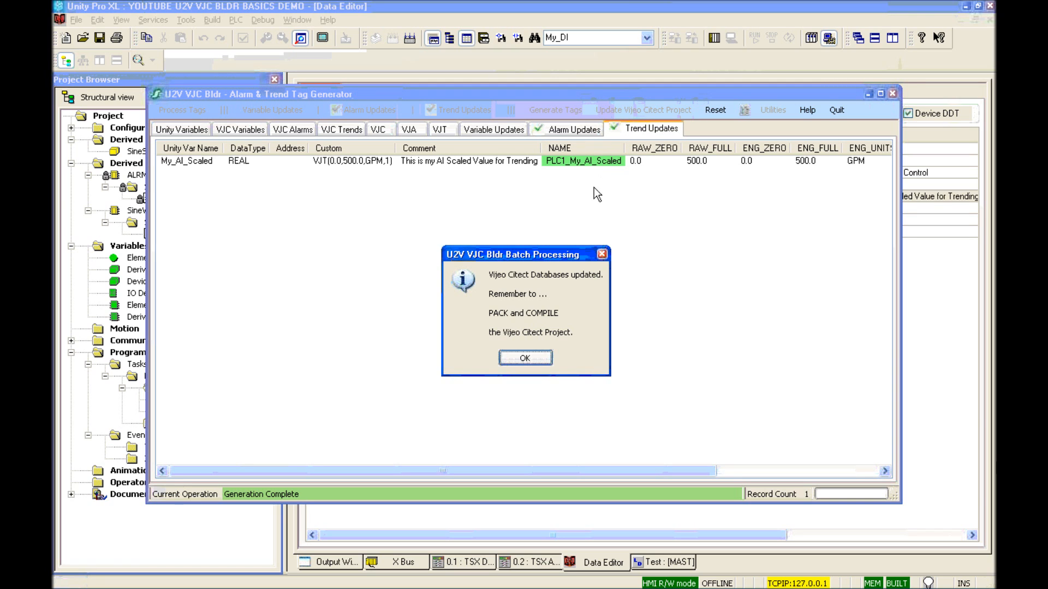
pyautogui.click(528, 358)
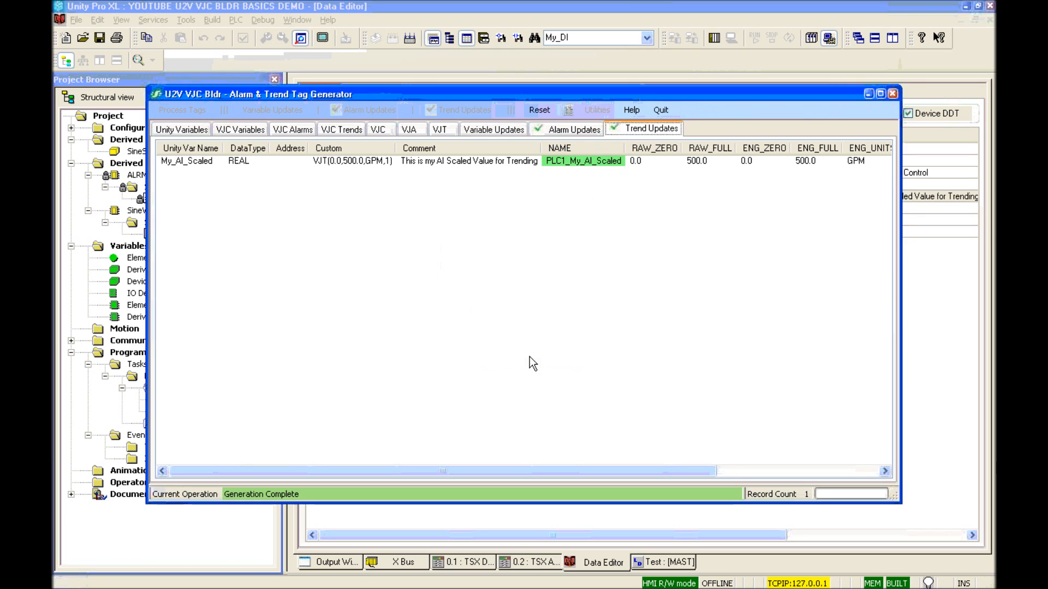
pyautogui.click(660, 111)
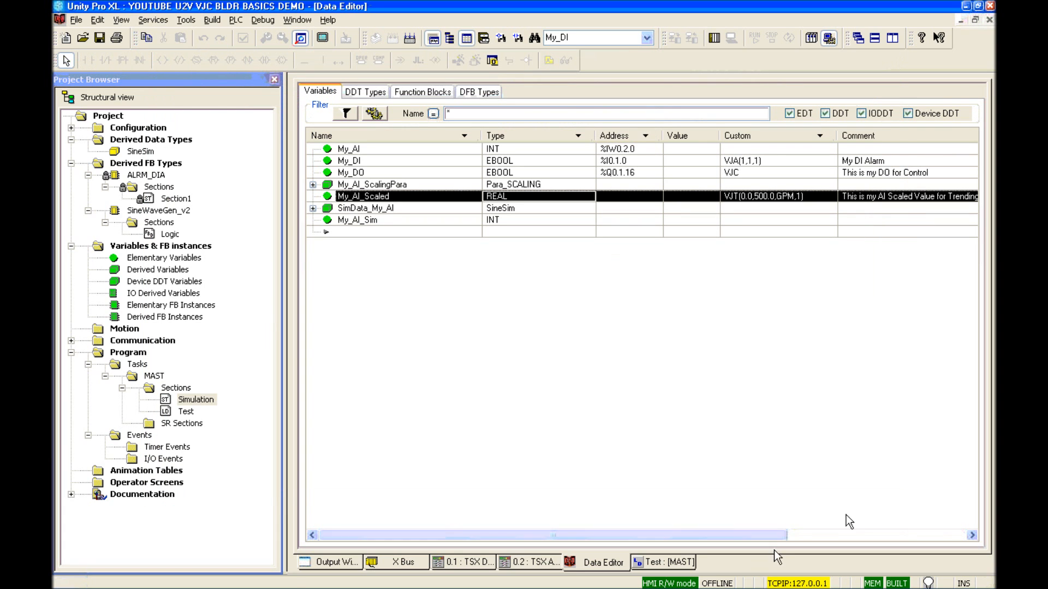
# Step: Create a new blank page under U2V_Basics_Demo Graphics > Pages using the default template
pyautogui.click(743, 579)
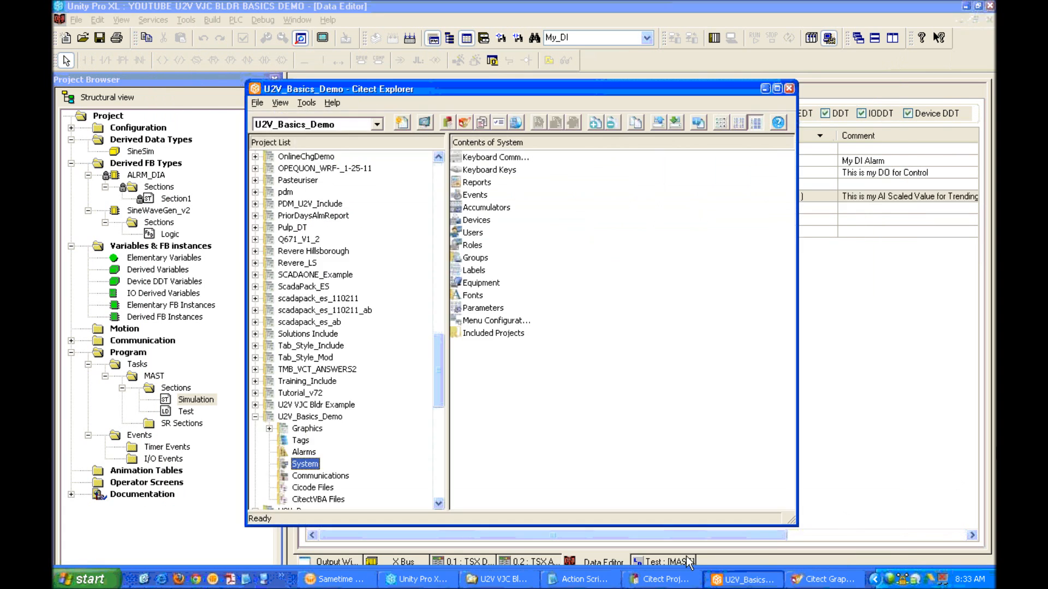
pyautogui.click(269, 428)
pyautogui.click(301, 441)
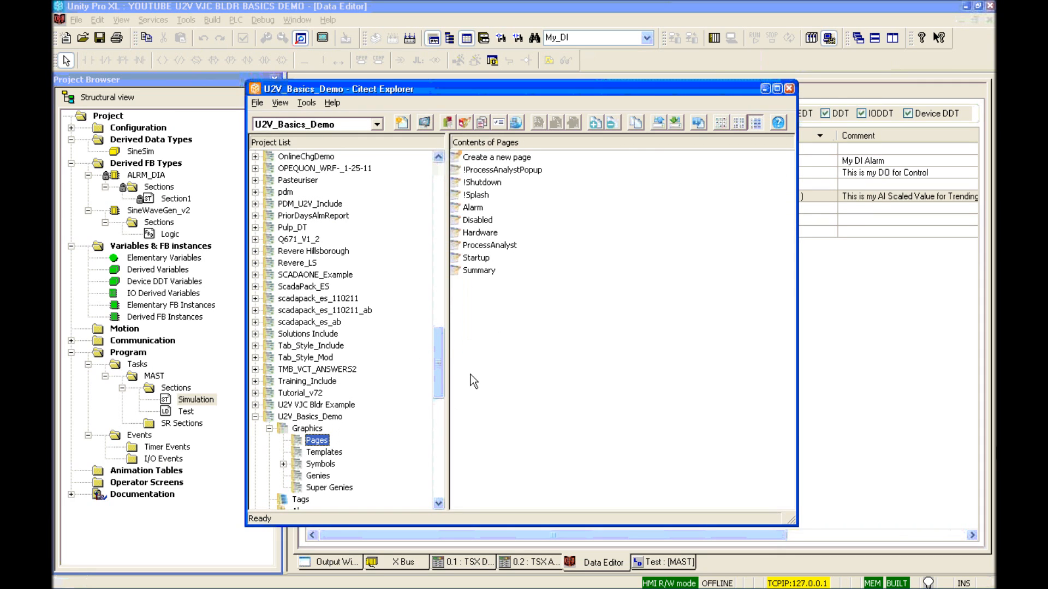
pyautogui.doubleClick(475, 158)
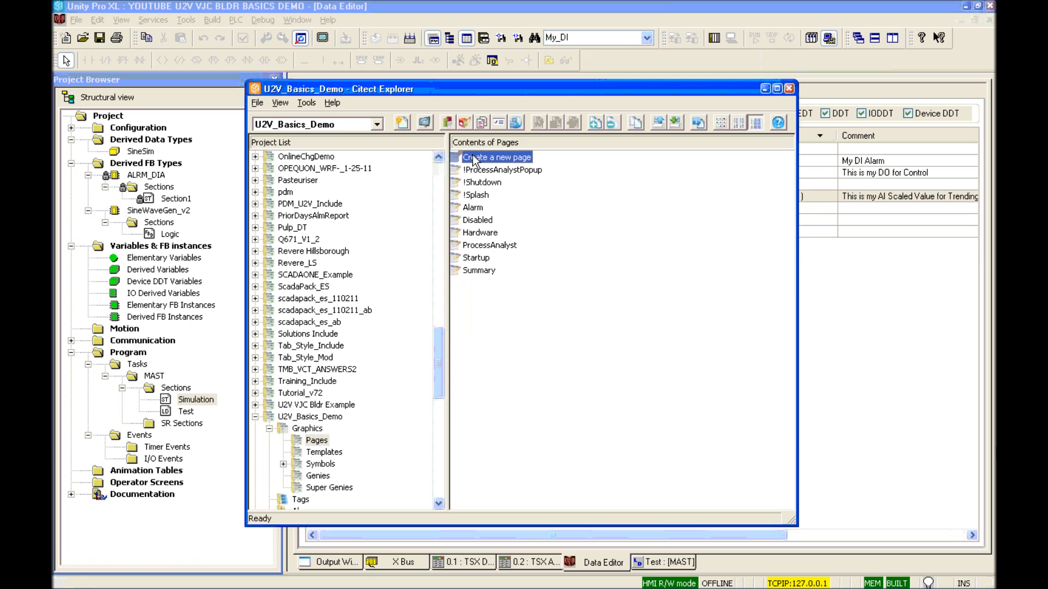
pyautogui.click(484, 49)
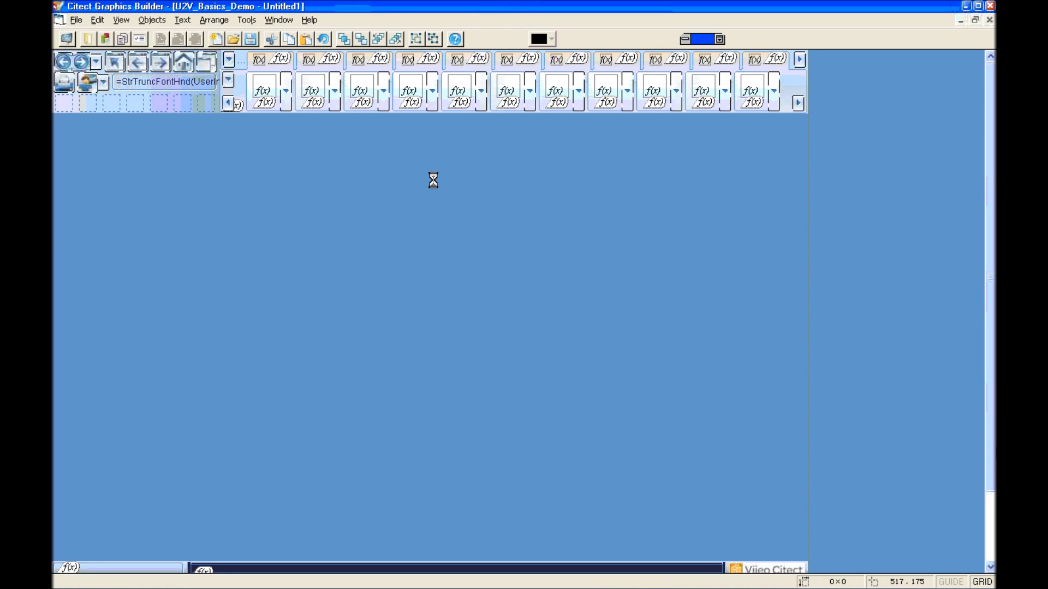
# Step: Change the Untitled1 page colour from blue to light grey in Page Properties
pyautogui.rightClick(418, 232)
pyautogui.click(466, 315)
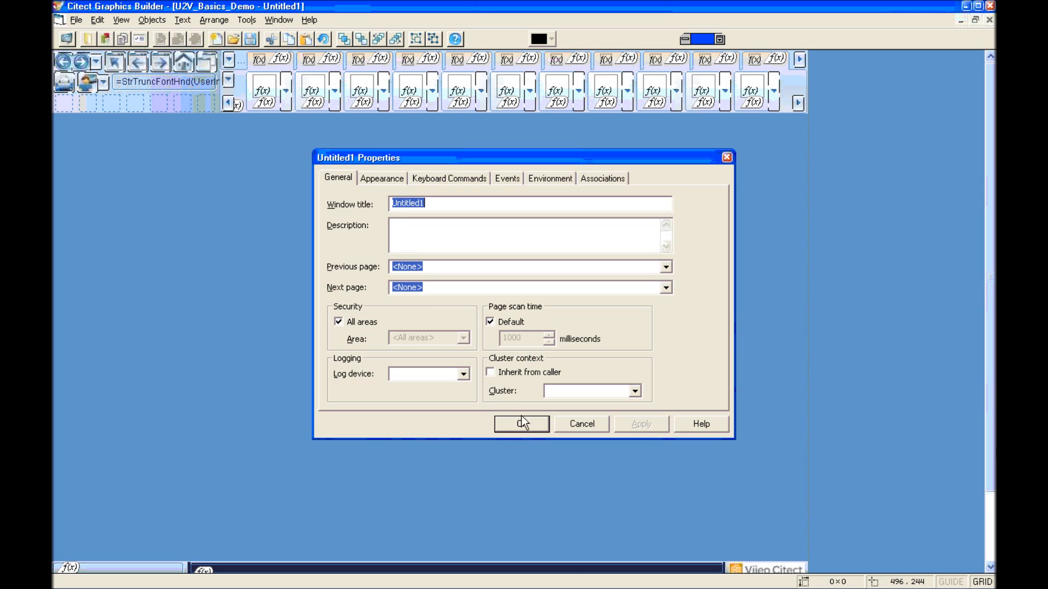
pyautogui.click(388, 179)
pyautogui.click(415, 361)
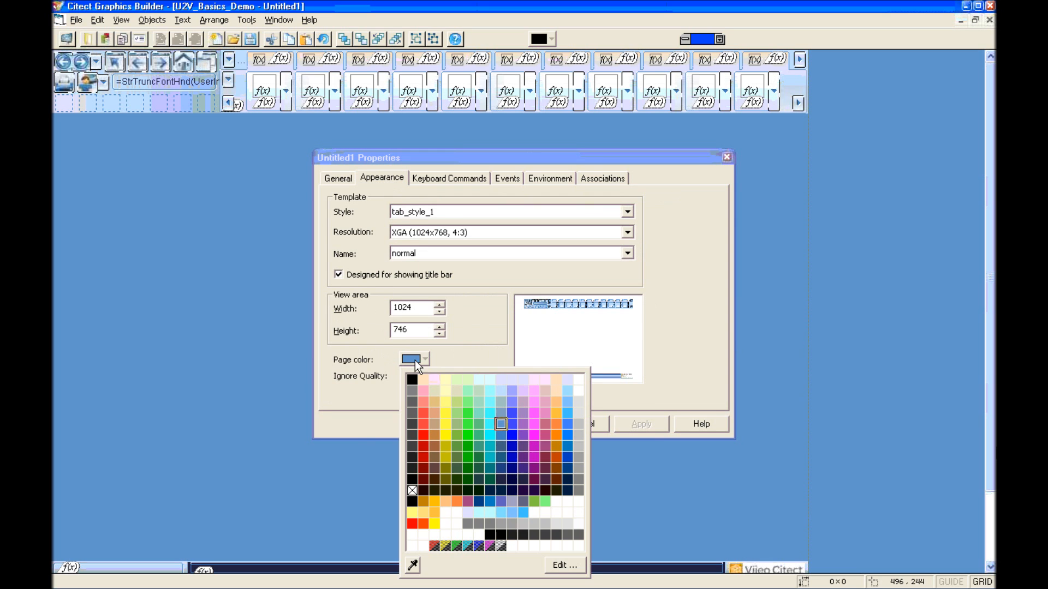
pyautogui.click(579, 391)
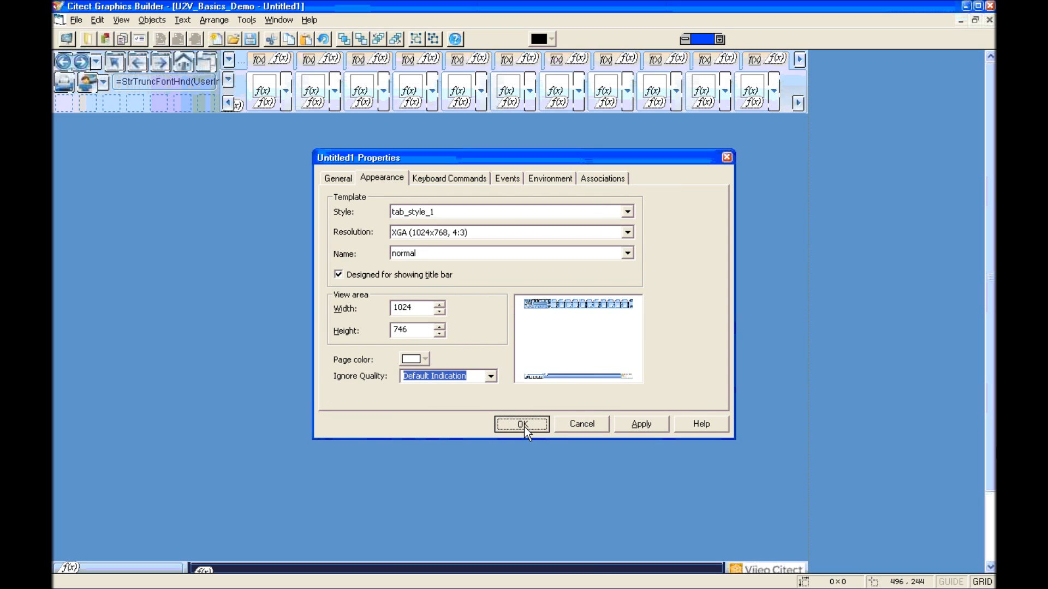
pyautogui.click(525, 427)
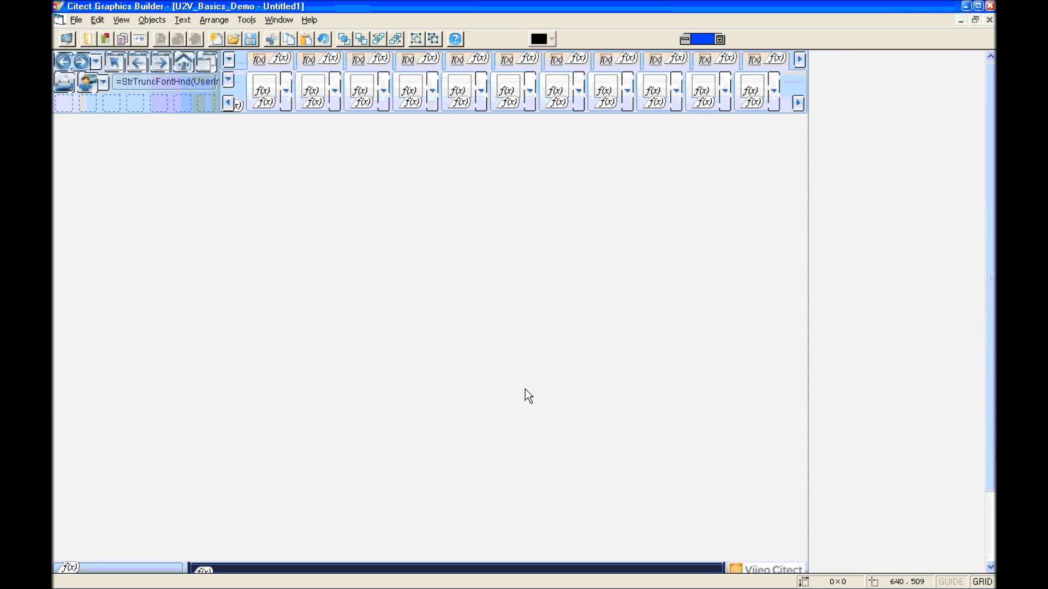
# Step: Draw a button on the page labelled 'Toggle My_DO'
pyautogui.click(719, 39)
pyautogui.click(693, 154)
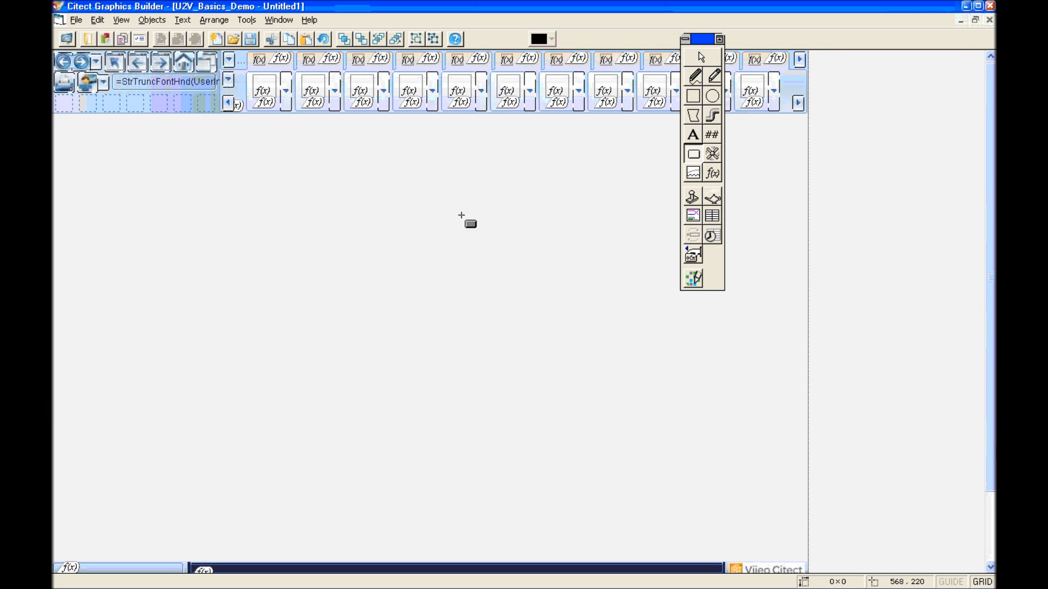
pyautogui.moveTo(311, 218); pyautogui.dragTo(397, 239)
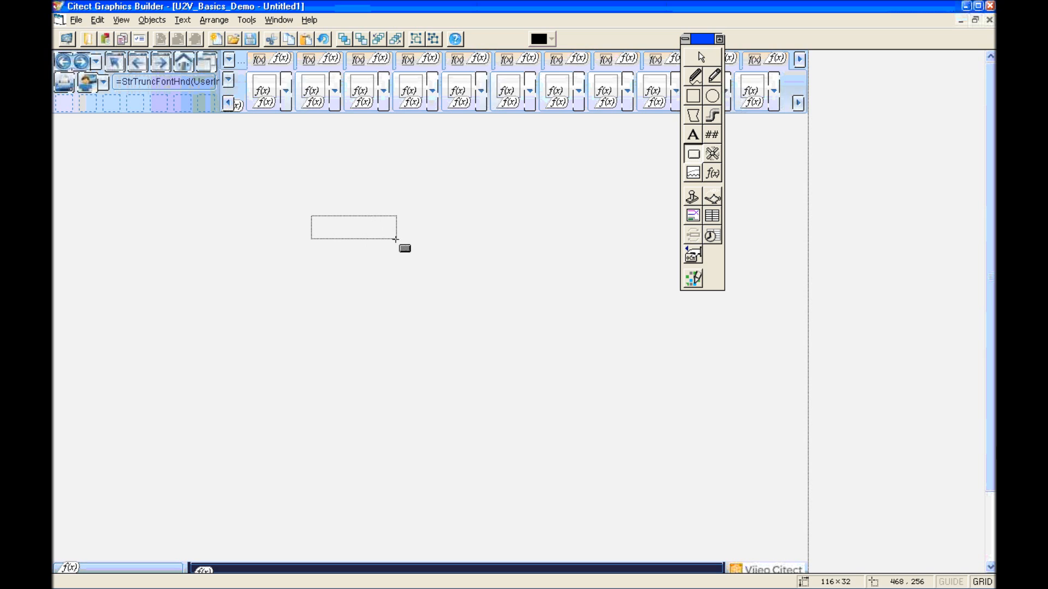
pyautogui.doubleClick(562, 345)
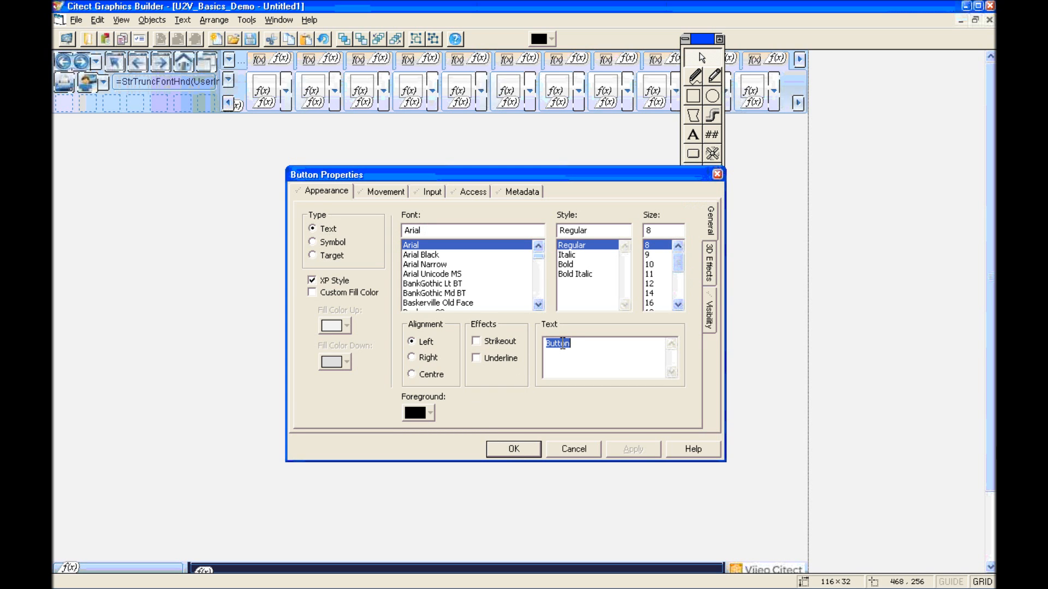
pyautogui.write('Togg')
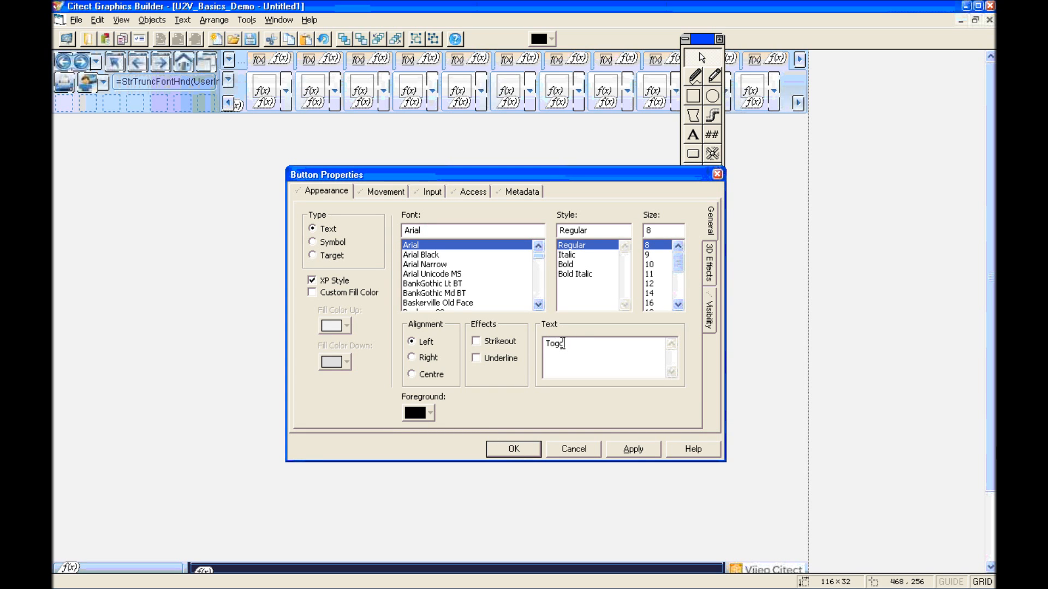
pyautogui.write('le My_DO')
# Step: Set the button's Up command to Toggle(PLC1_My_DO); using the inserted tag
pyautogui.click(434, 193)
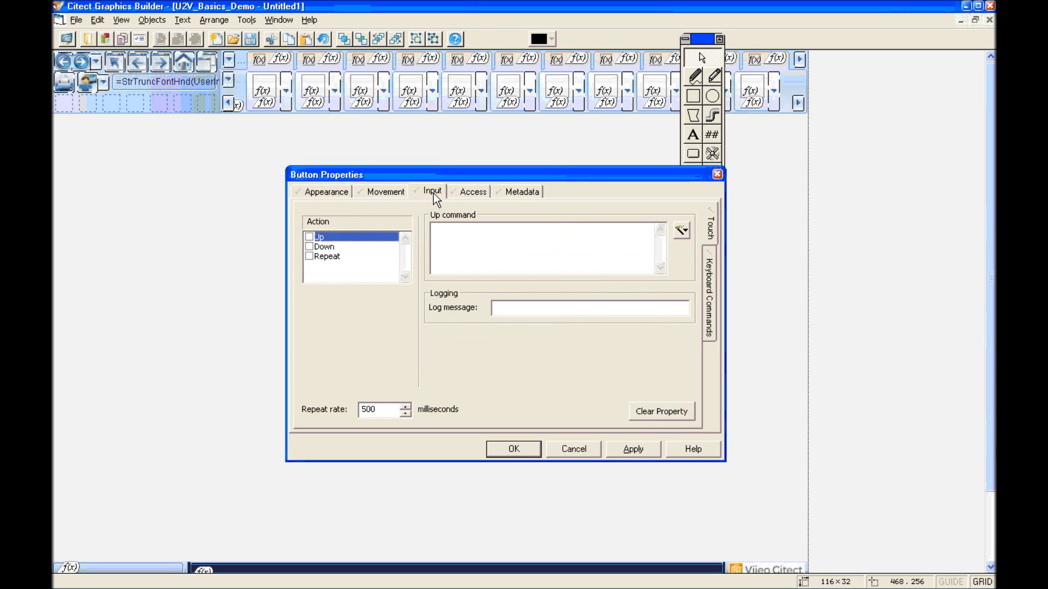
pyautogui.click(441, 232)
pyautogui.write('Toggle(')
pyautogui.click(686, 233)
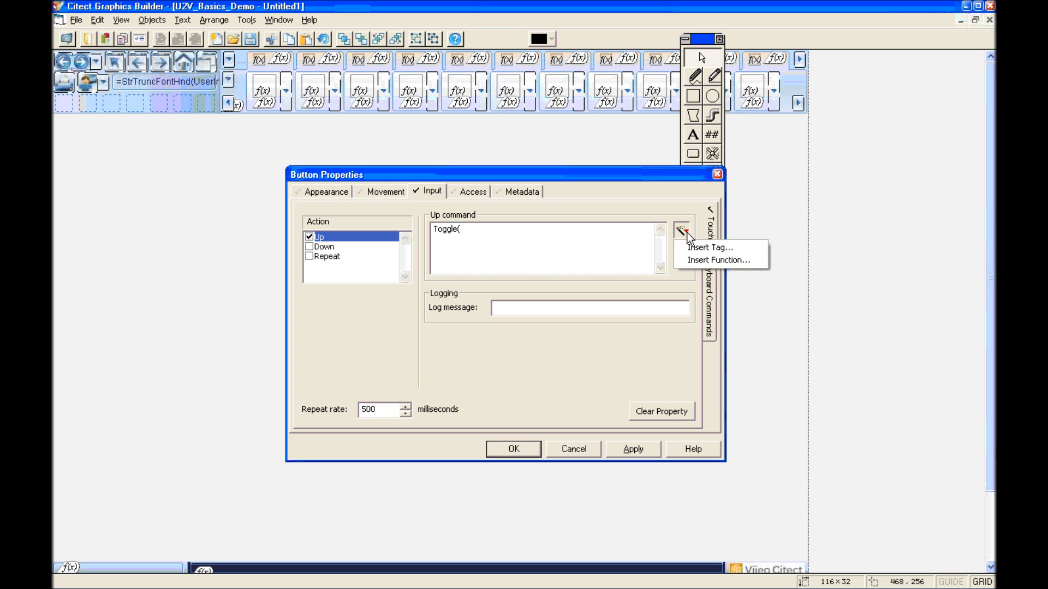
pyautogui.click(705, 246)
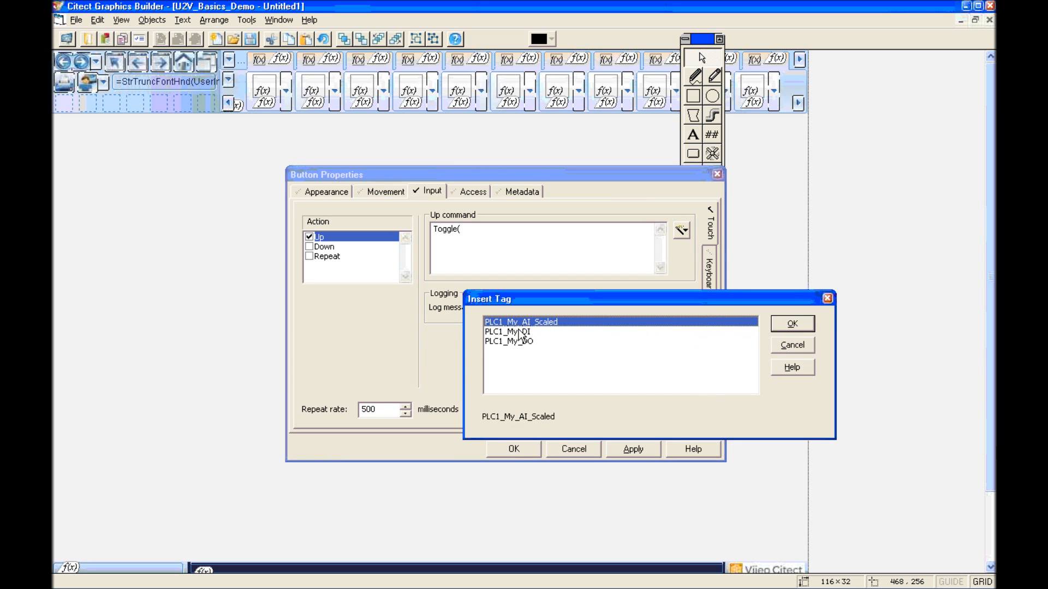
pyautogui.doubleClick(513, 342)
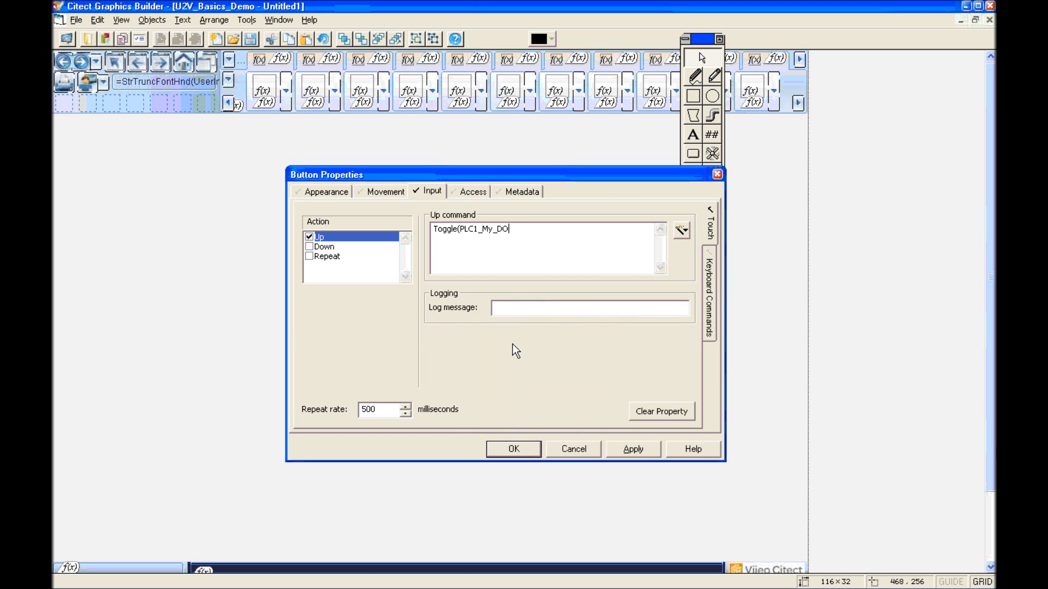
pyautogui.write(');')
pyautogui.click(509, 447)
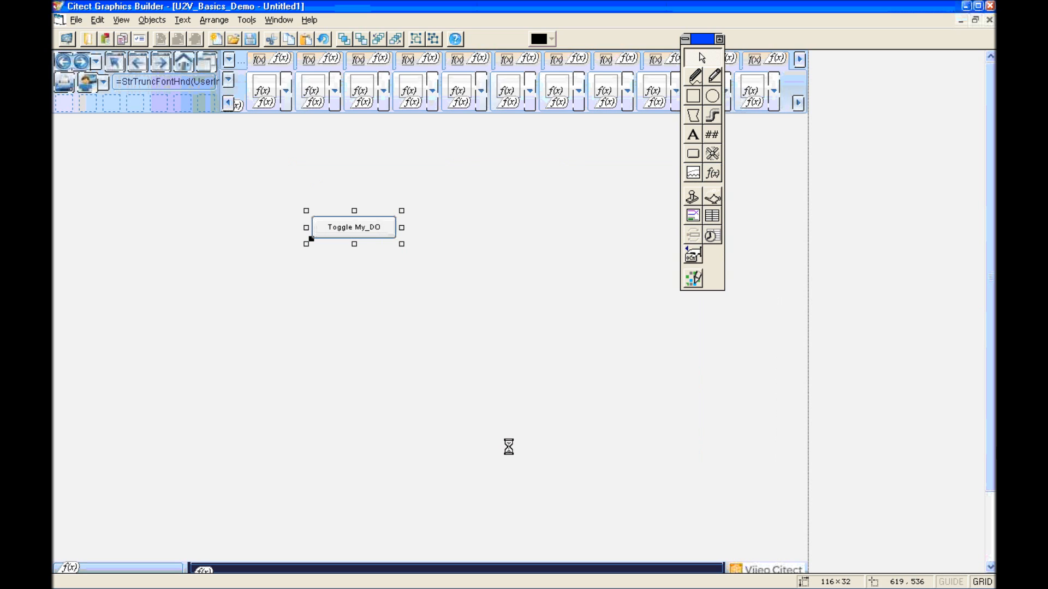
pyautogui.click(712, 154)
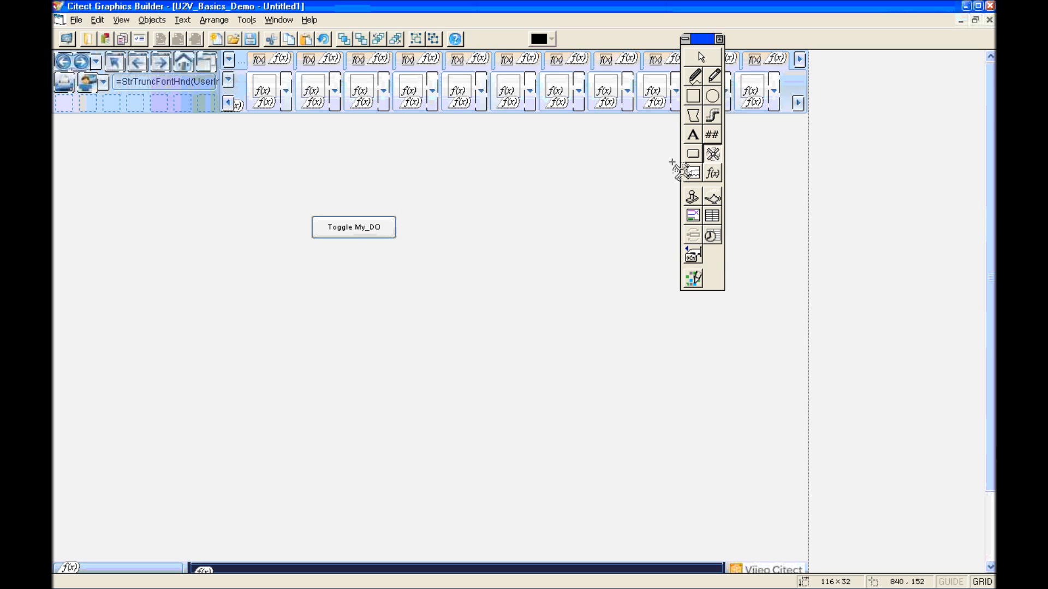
# Step: Place a symbol set and make light_5_grey its OFF symbol
pyautogui.click(456, 230)
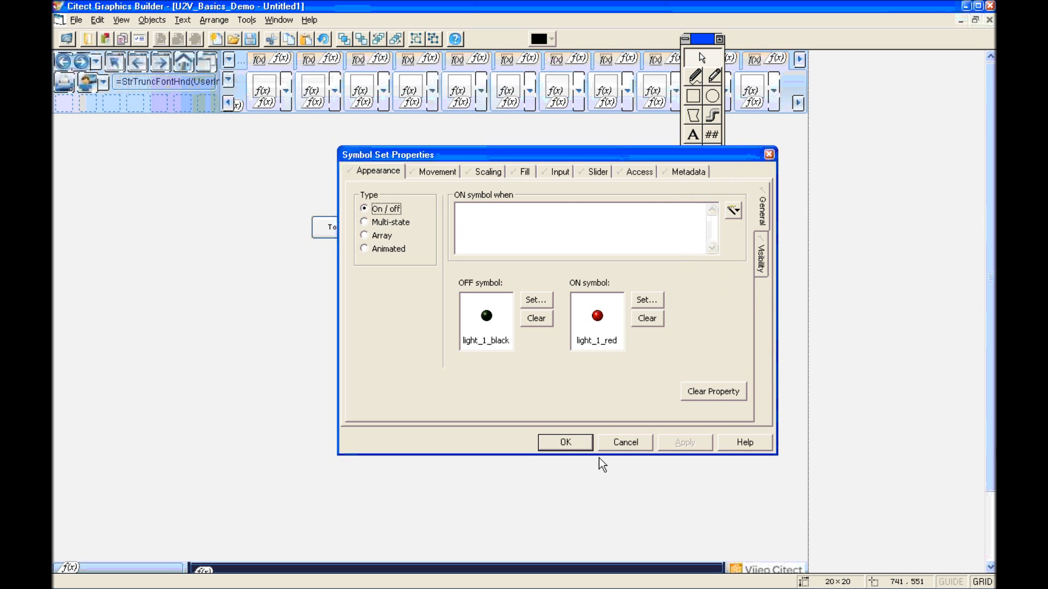
pyautogui.click(534, 300)
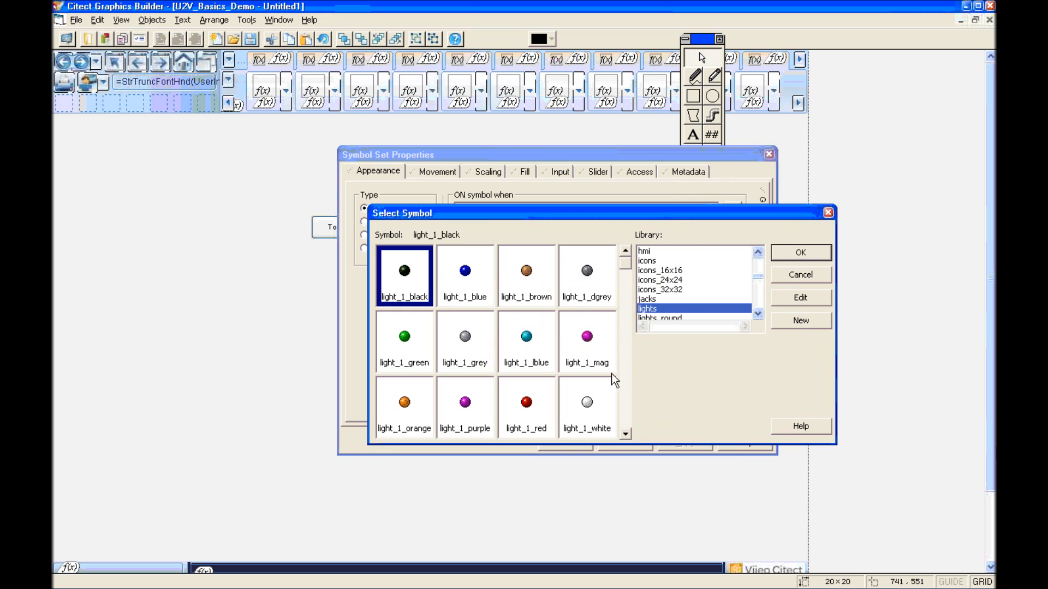
pyautogui.click(622, 386)
pyautogui.click(623, 386)
pyautogui.click(623, 386)
pyautogui.click(623, 387)
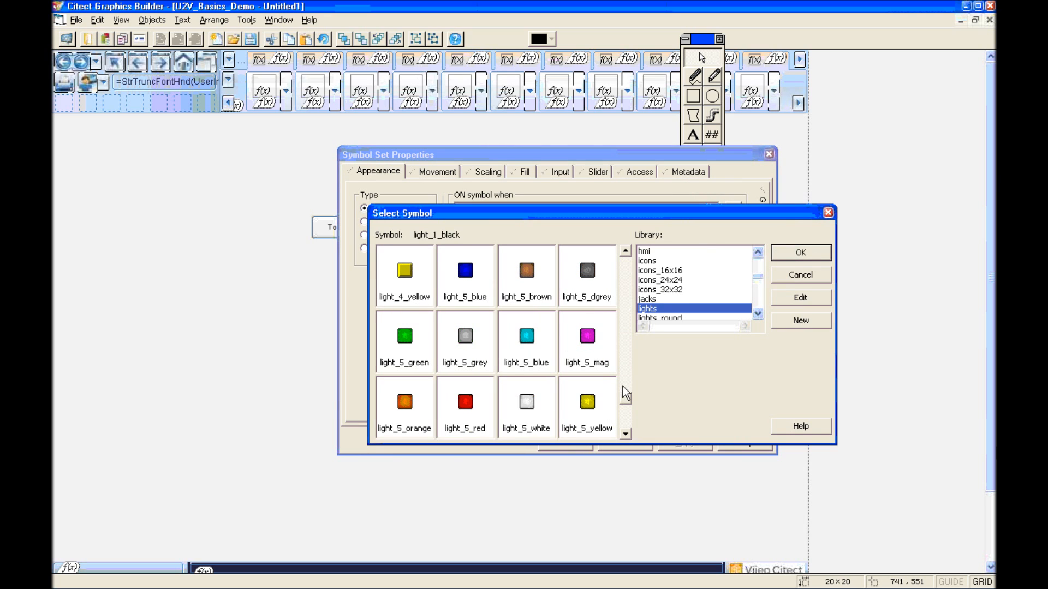
pyautogui.click(465, 336)
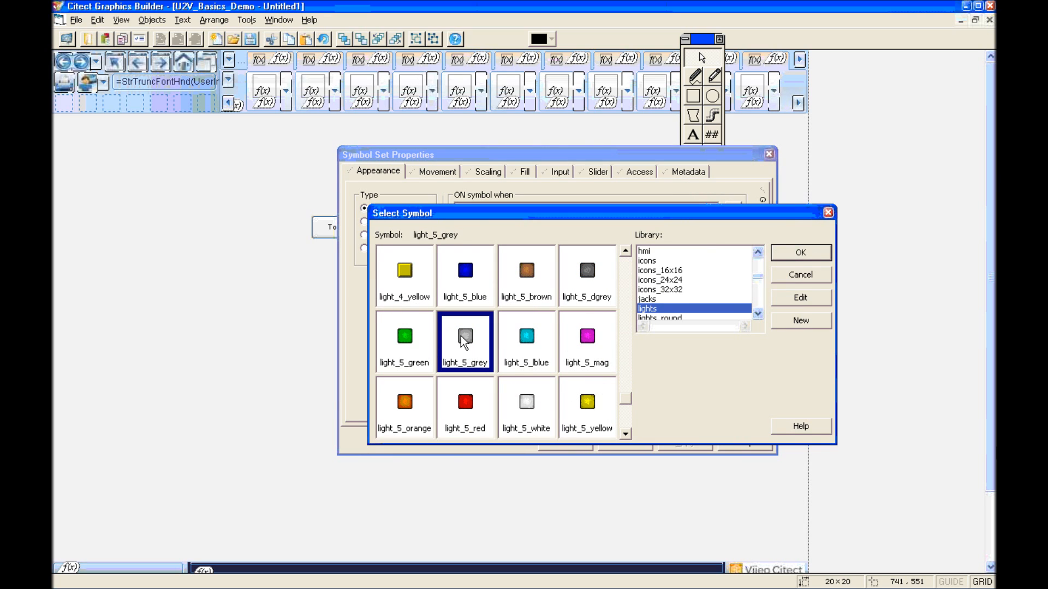
pyautogui.click(794, 252)
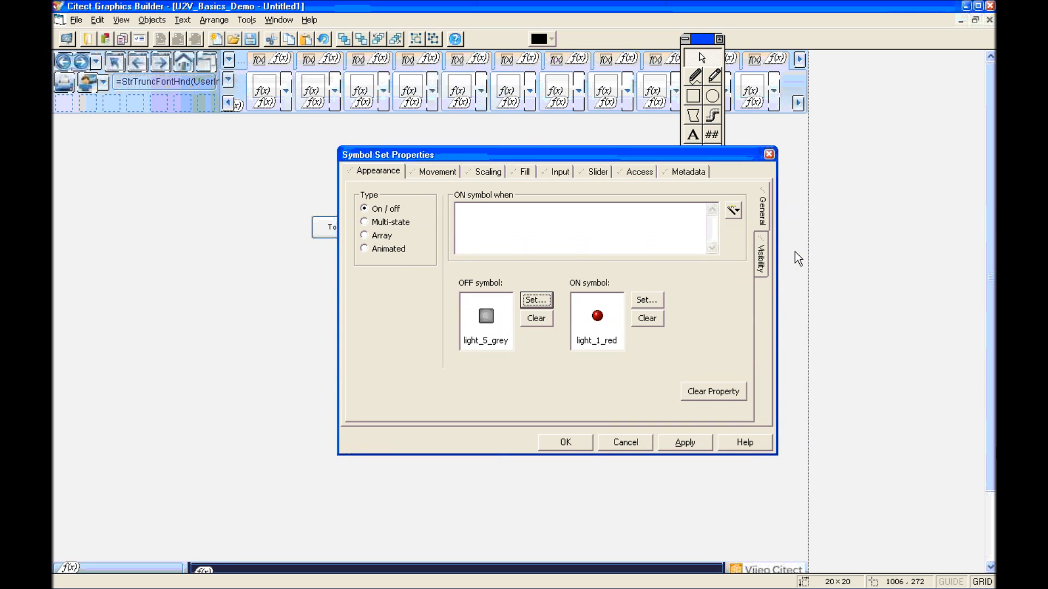
# Step: Make light_5_green the indicator's ON symbol
pyautogui.click(645, 301)
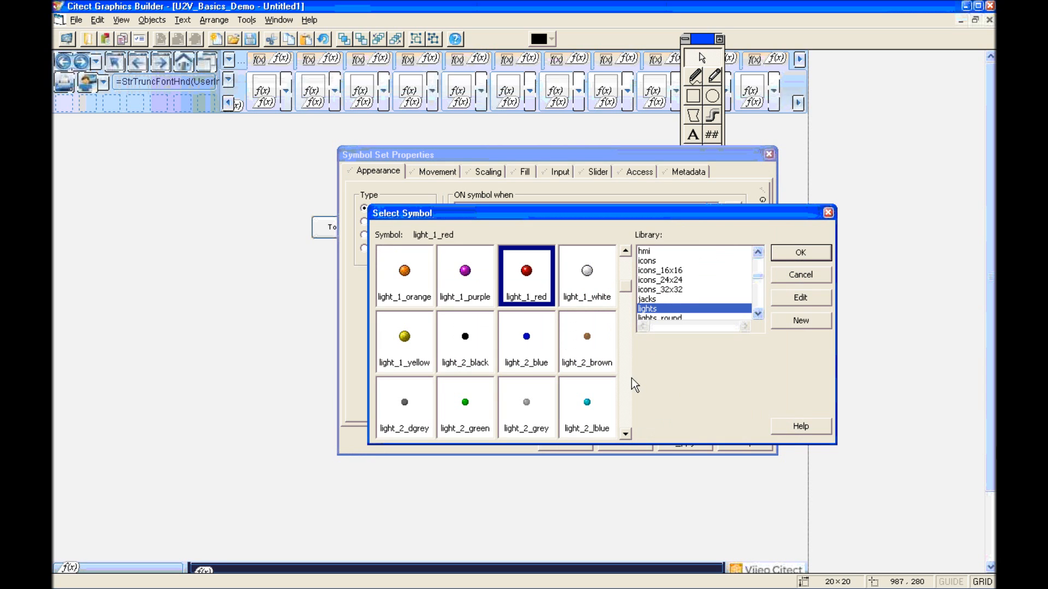
pyautogui.click(624, 392)
pyautogui.click(624, 391)
pyautogui.click(624, 392)
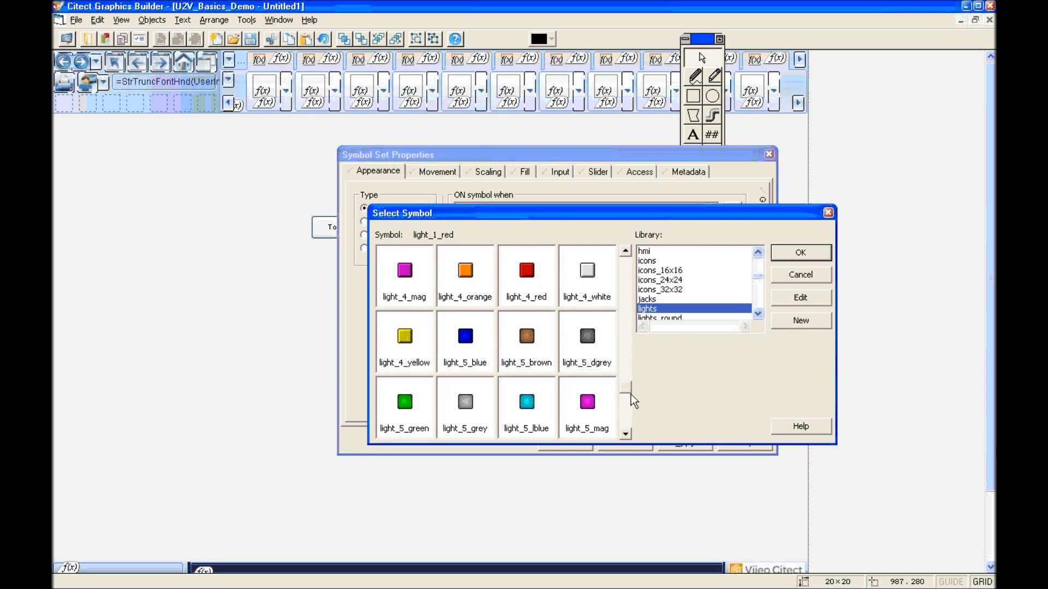
pyautogui.click(405, 404)
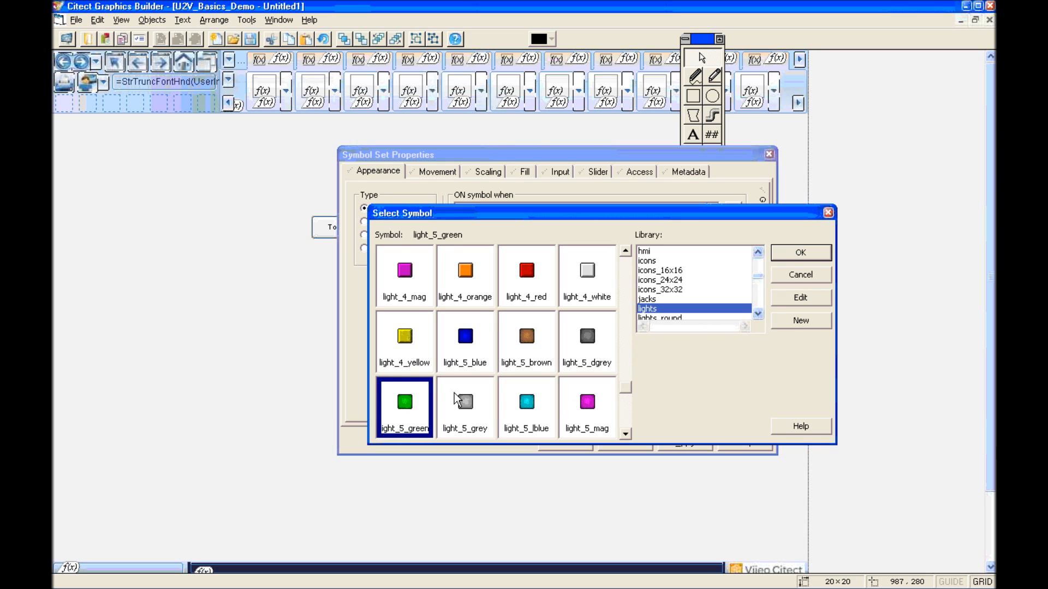
pyautogui.click(790, 254)
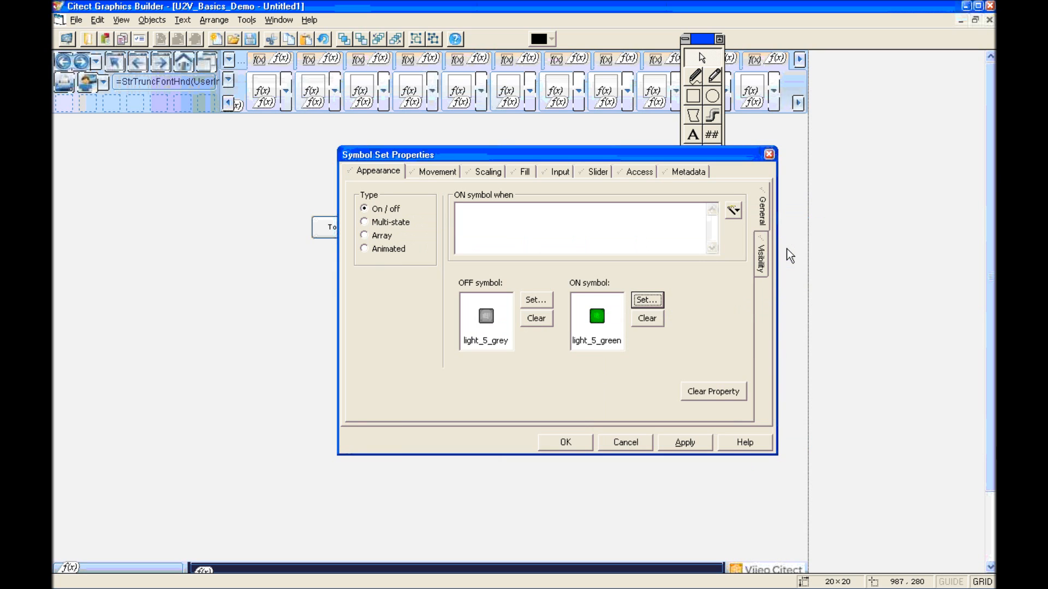
# Step: Tie the ON state to tag PLC1_My_DI and move the light beside the Toggle My_DO button
pyautogui.click(538, 208)
pyautogui.click(737, 210)
pyautogui.click(751, 225)
pyautogui.click(727, 309)
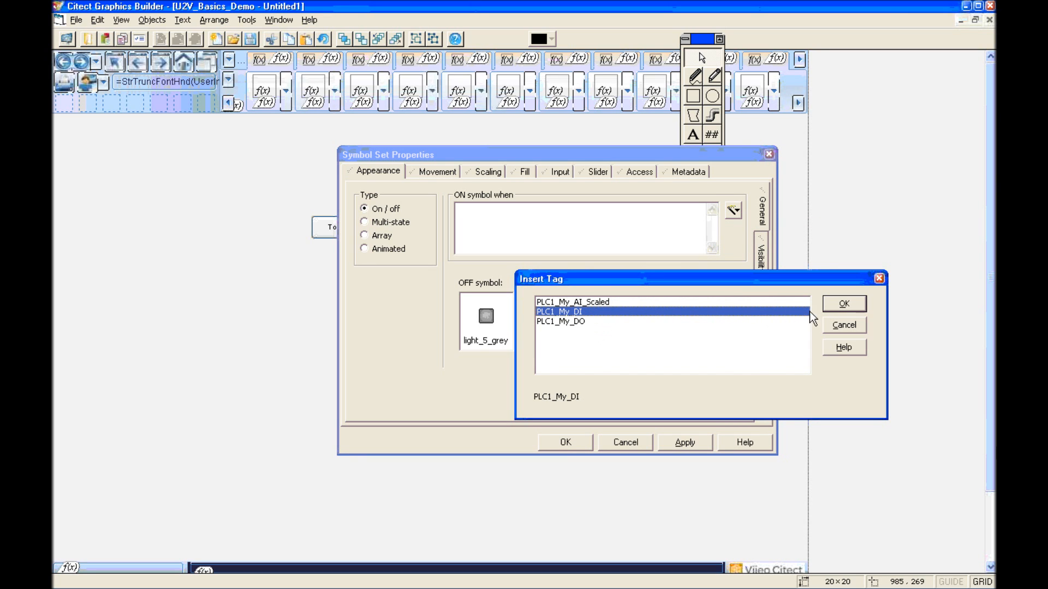
pyautogui.click(841, 304)
pyautogui.click(562, 443)
pyautogui.moveTo(458, 229); pyautogui.dragTo(411, 232)
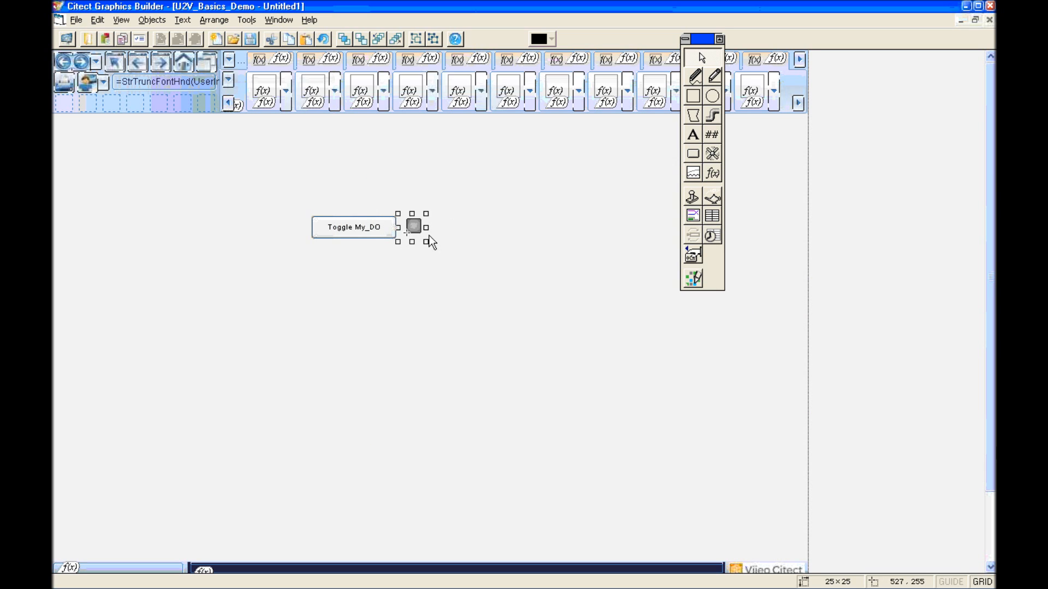
pyautogui.click(499, 270)
# Step: Add a 'My_AI_Scaled' text label to the page
pyautogui.click(693, 134)
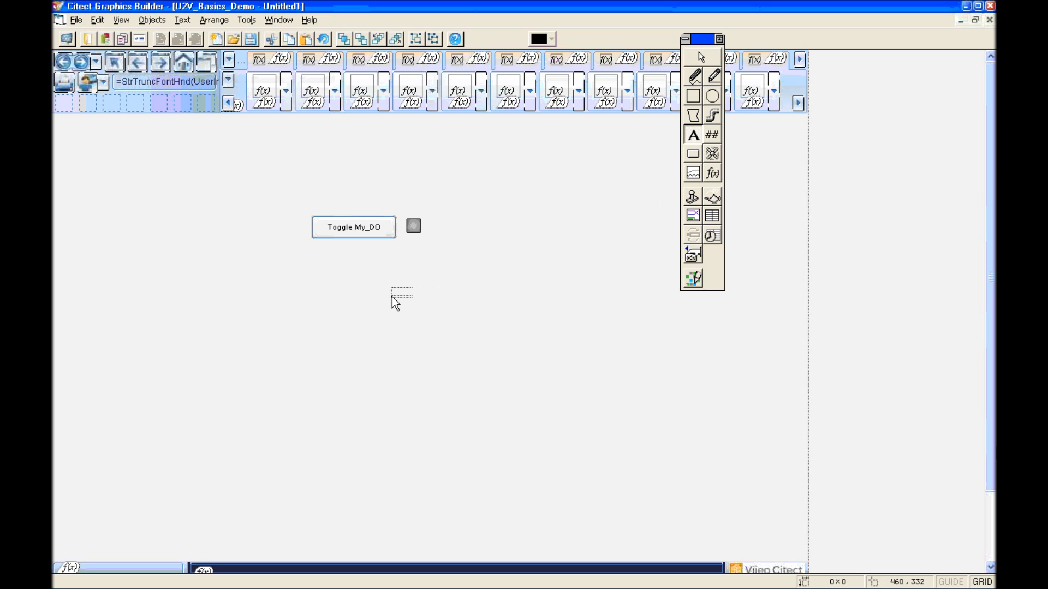
pyautogui.write('My_AI_Scaled')
pyautogui.click(331, 273)
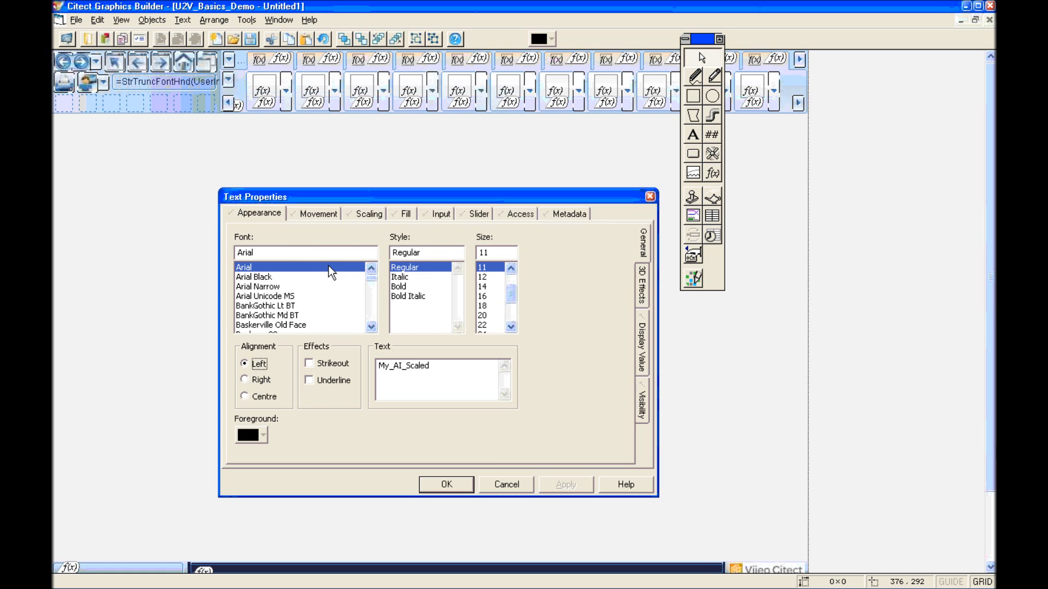
pyautogui.click(458, 484)
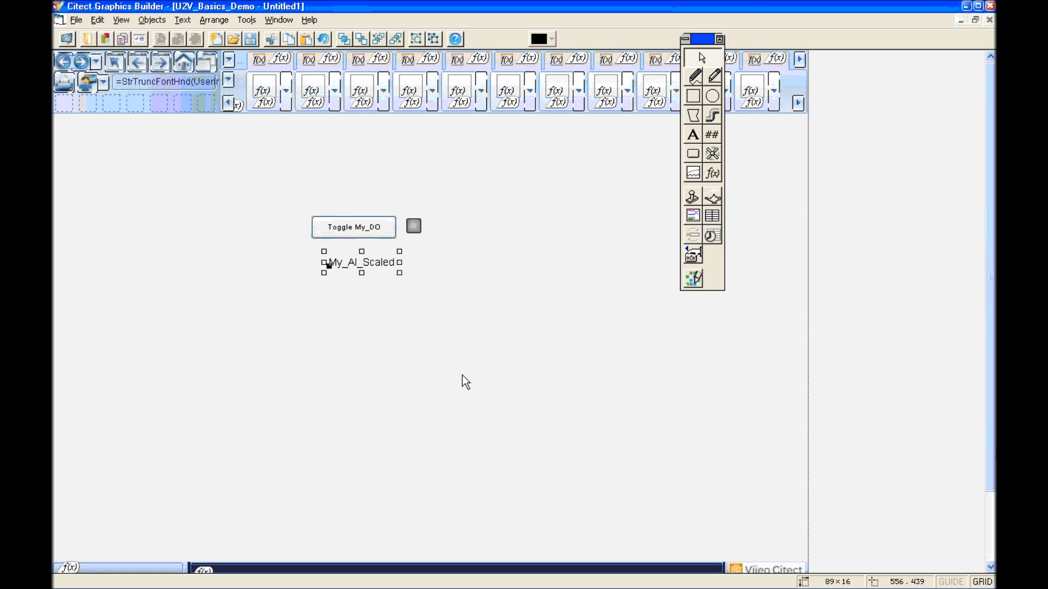
# Step: Place a ####.# number display beside the label bound to tag PLC1_My_AI_Scaled
pyautogui.click(712, 135)
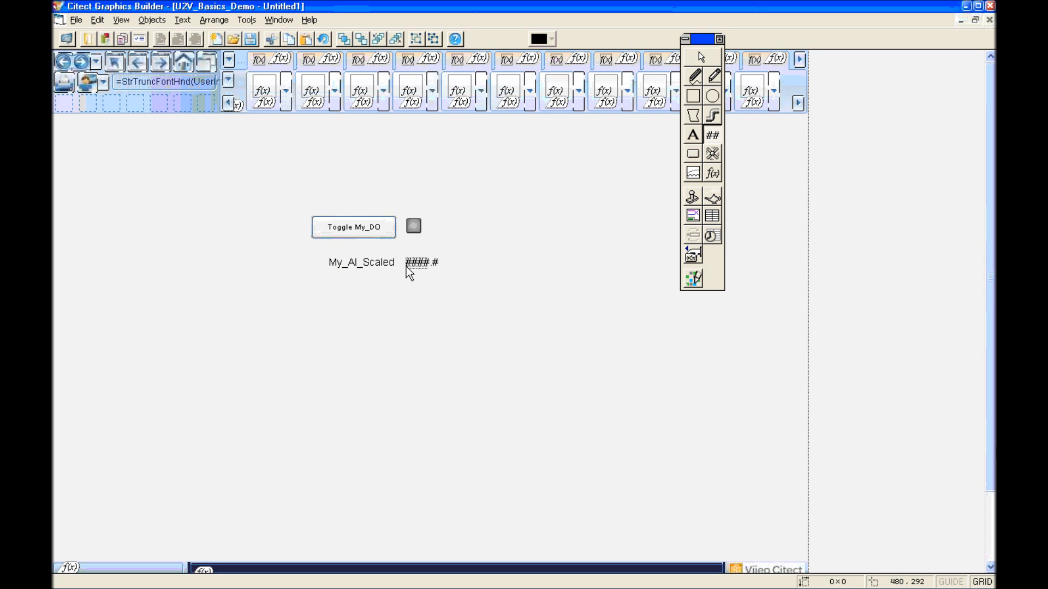
pyautogui.click(405, 266)
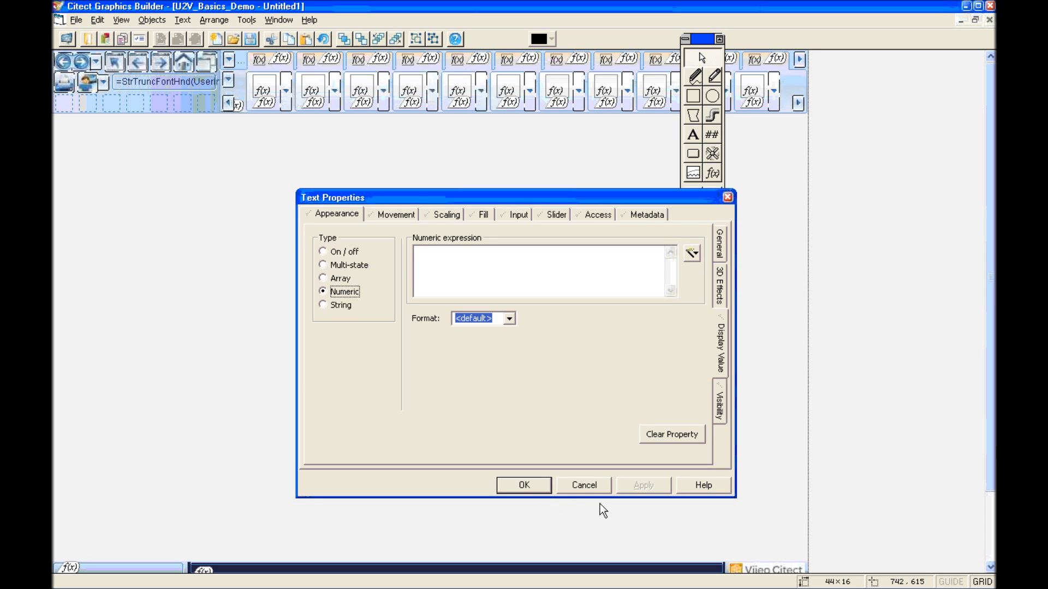
pyautogui.click(691, 252)
pyautogui.click(708, 271)
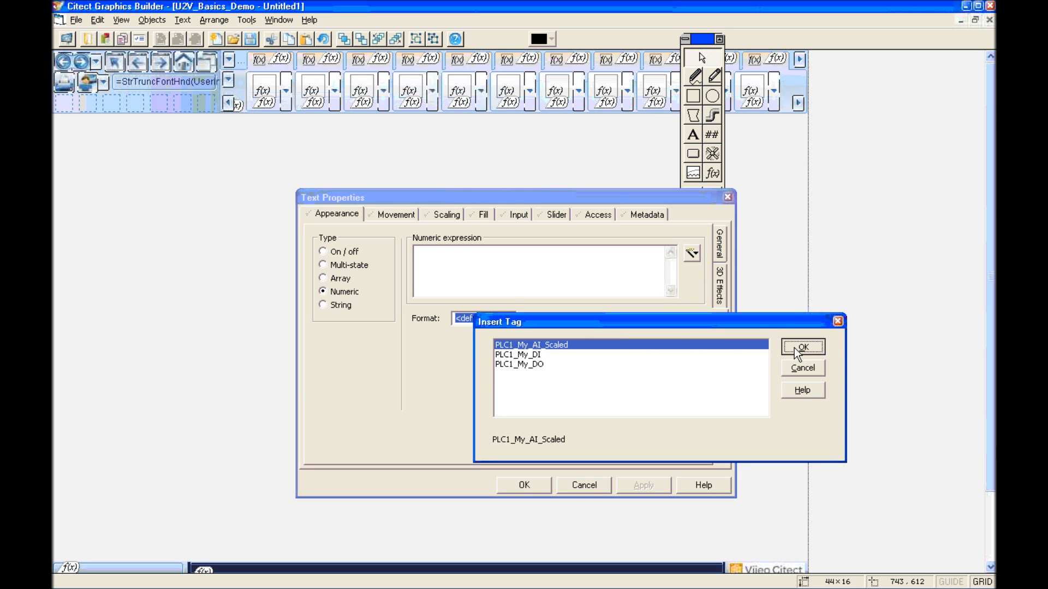
pyautogui.click(794, 348)
pyautogui.click(524, 486)
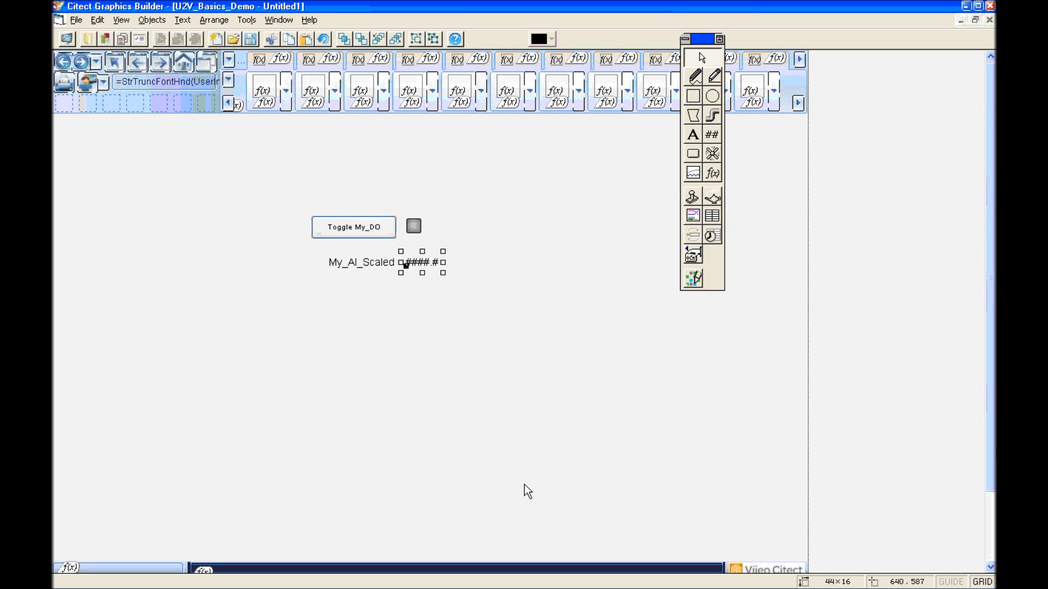
pyautogui.click(719, 39)
# Step: Save the page as DemoPage and close its window
pyautogui.click(75, 20)
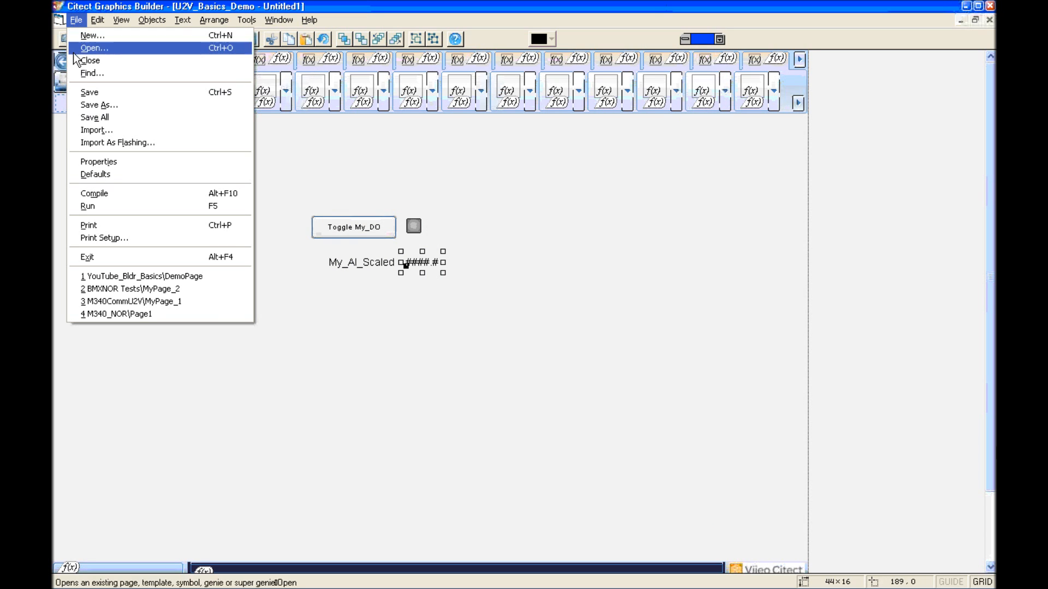
pyautogui.click(120, 104)
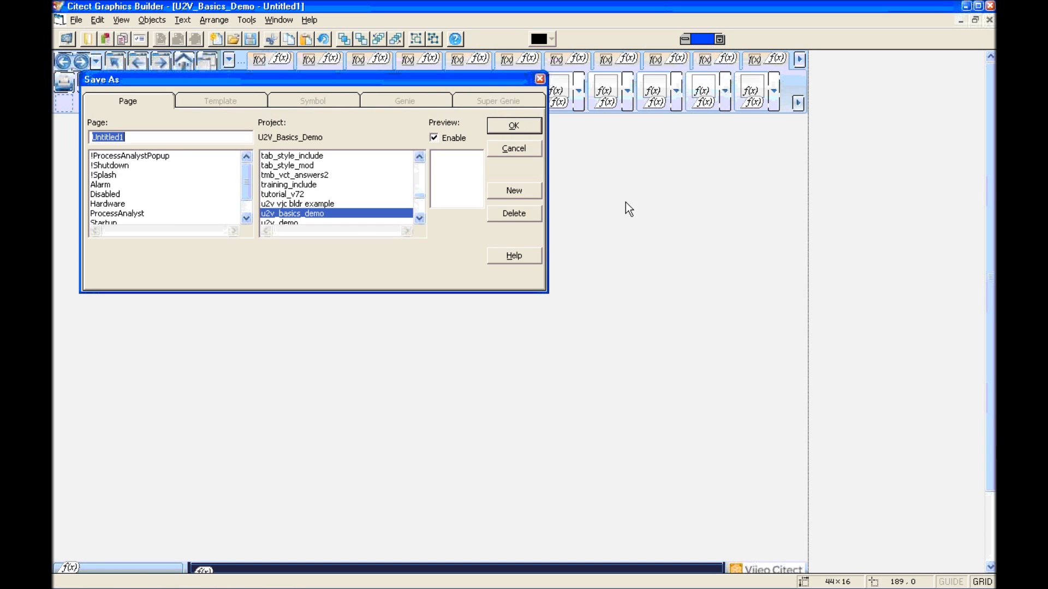
pyautogui.write('Dem')
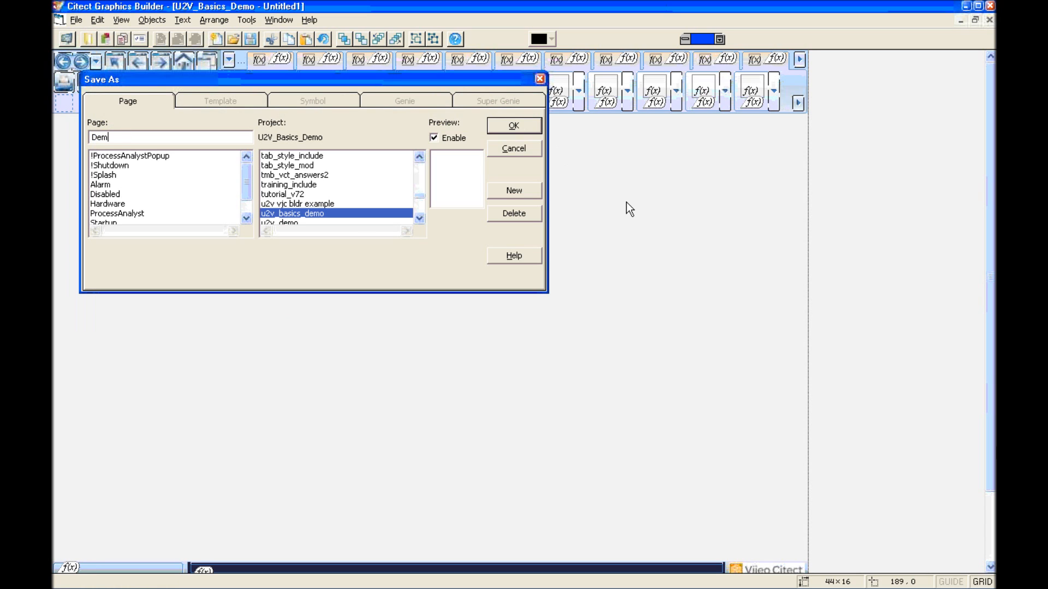
pyautogui.write('oPage')
pyautogui.click(523, 128)
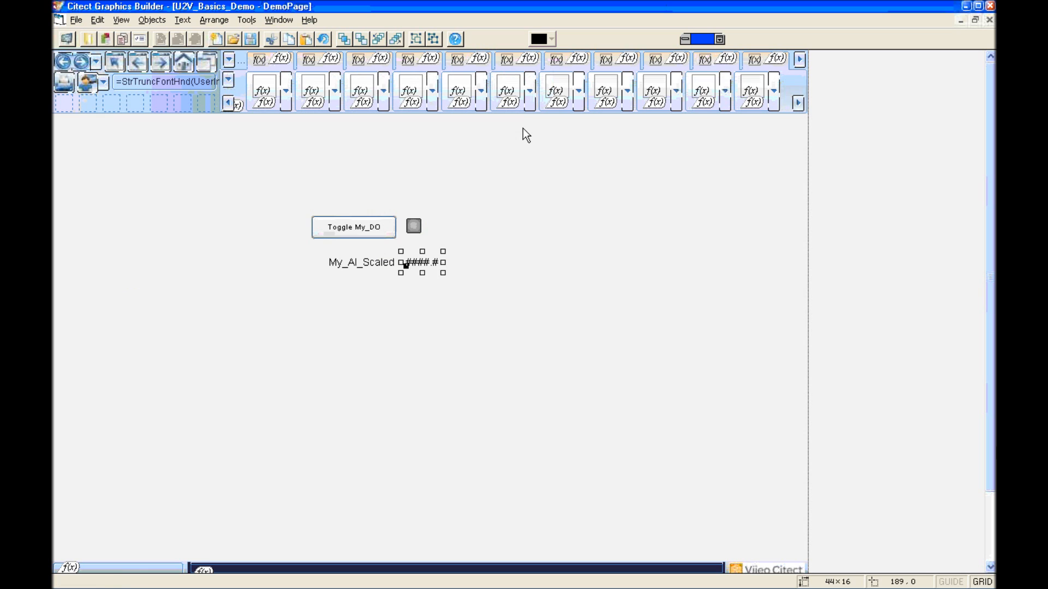
pyautogui.click(990, 20)
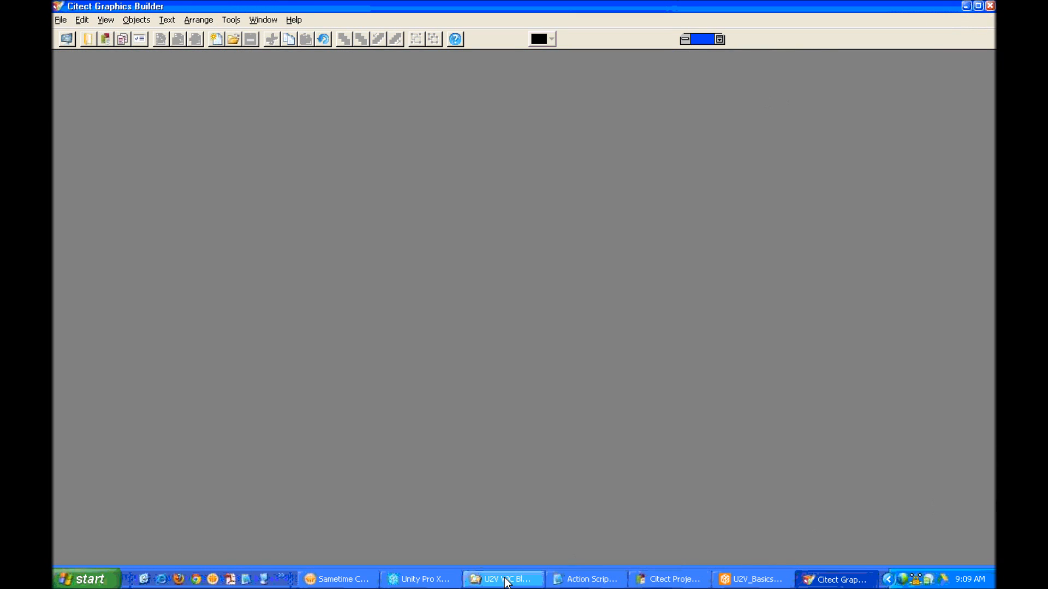
pyautogui.click(414, 579)
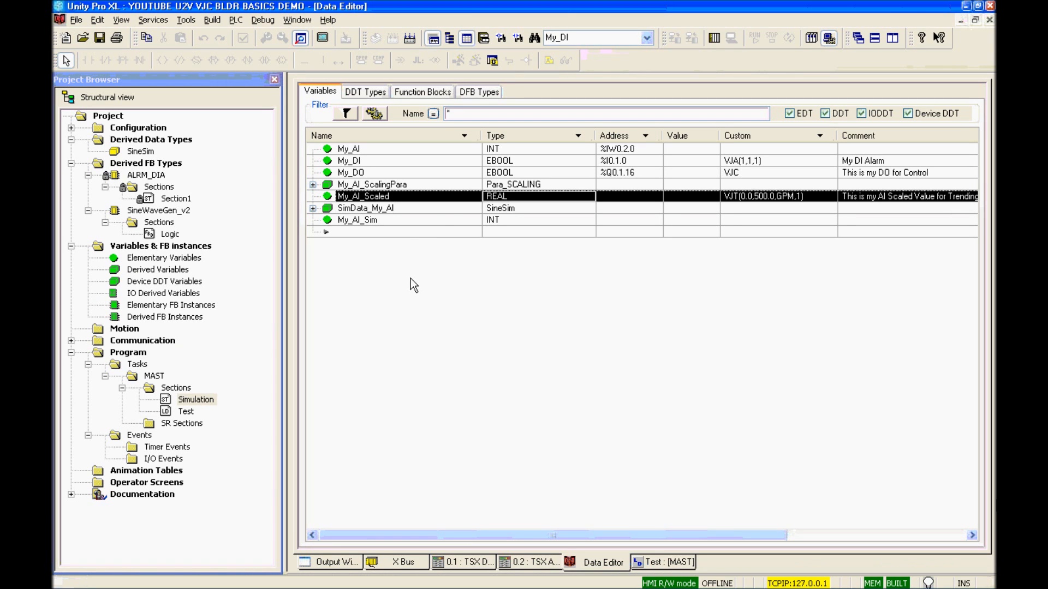
# Step: Connect to the PLC in programming mode, transfer and run the project, then view the Test ladder
pyautogui.click(713, 39)
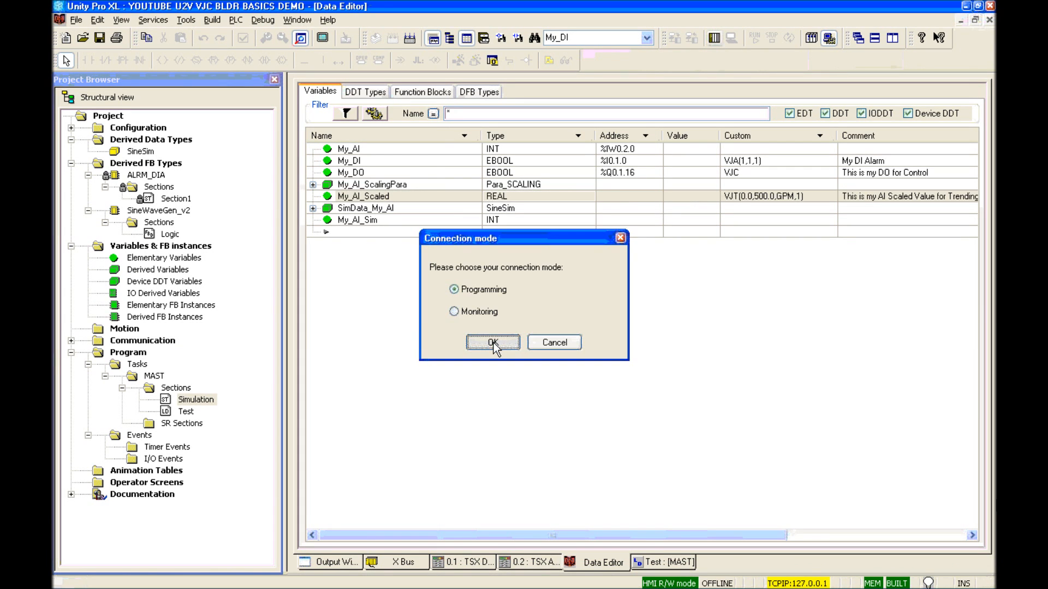
pyautogui.click(493, 343)
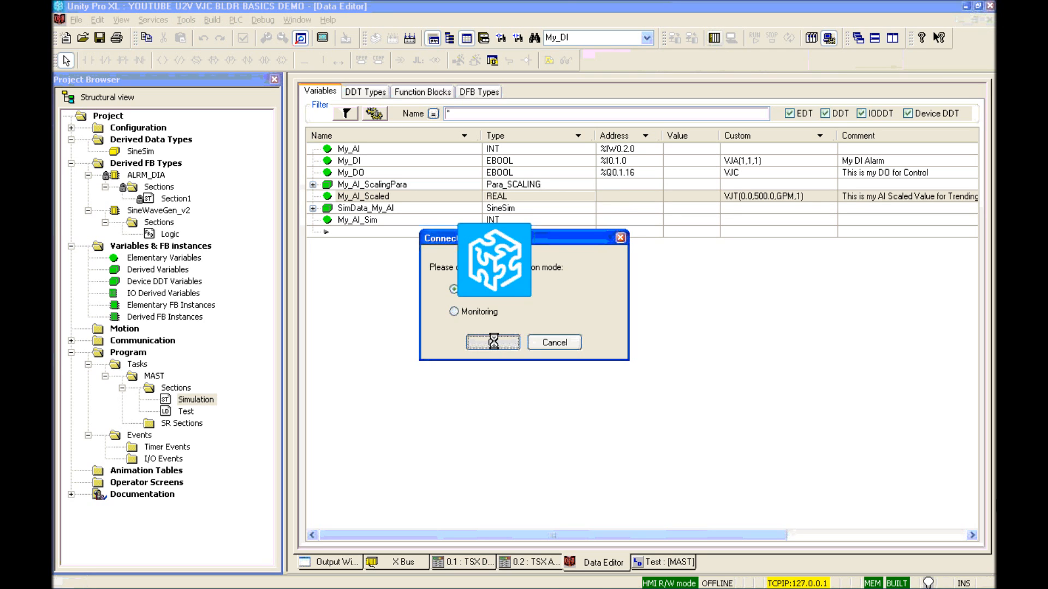
pyautogui.click(674, 39)
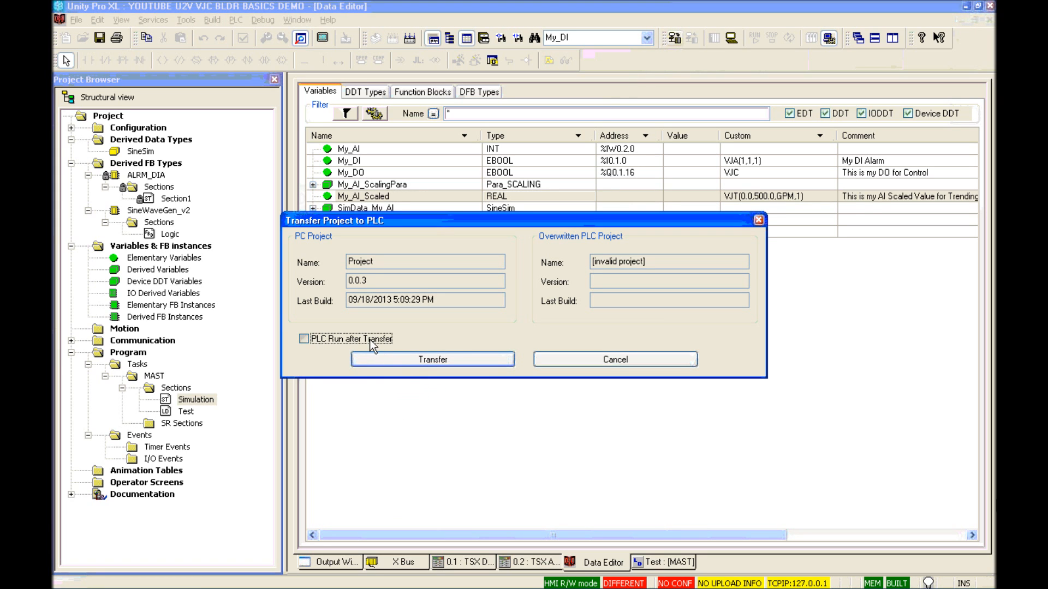
pyautogui.click(371, 360)
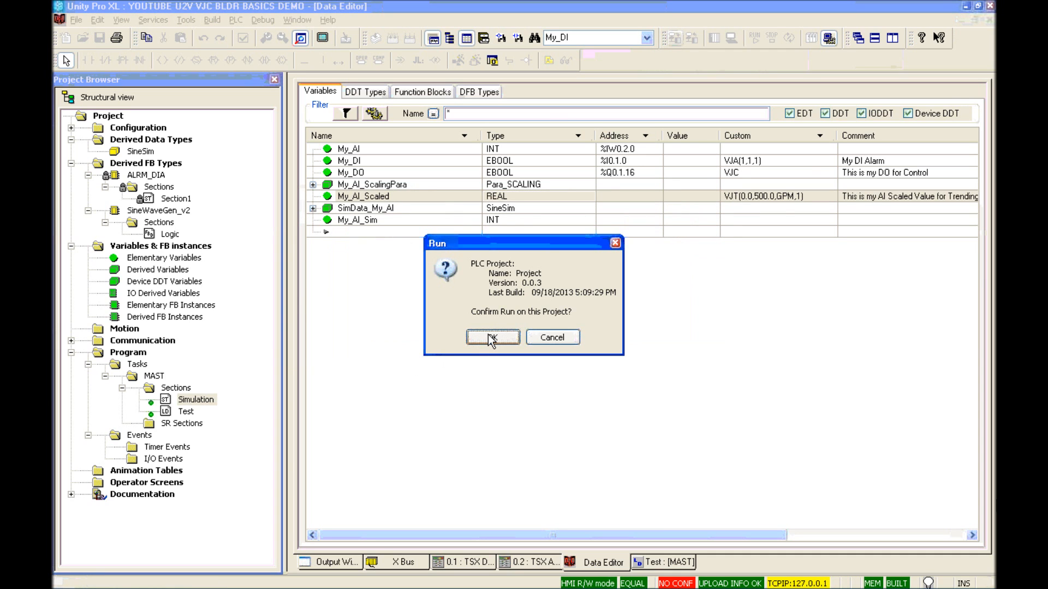
pyautogui.click(491, 338)
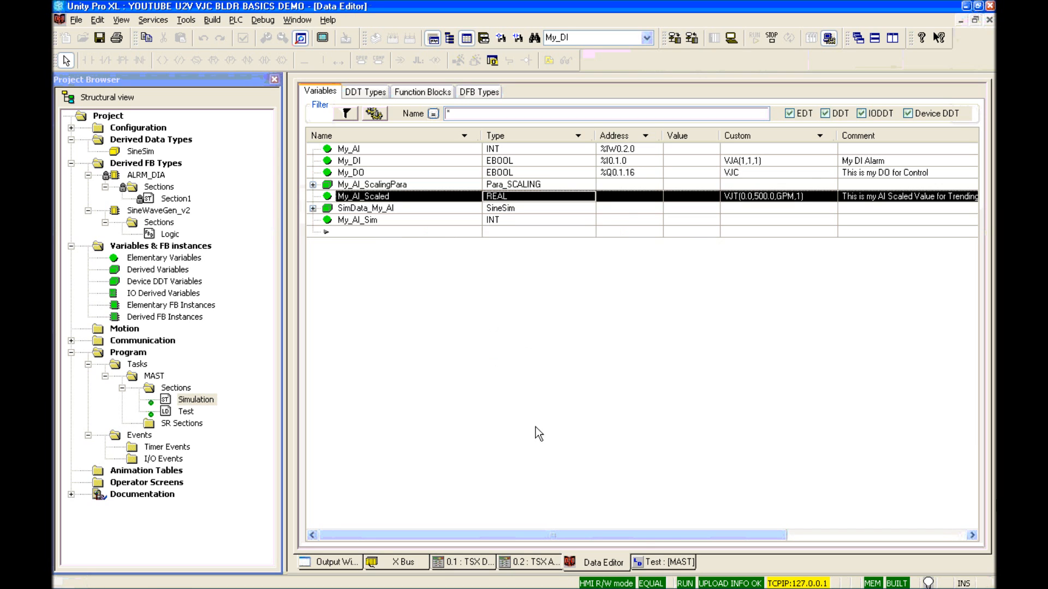
pyautogui.click(651, 558)
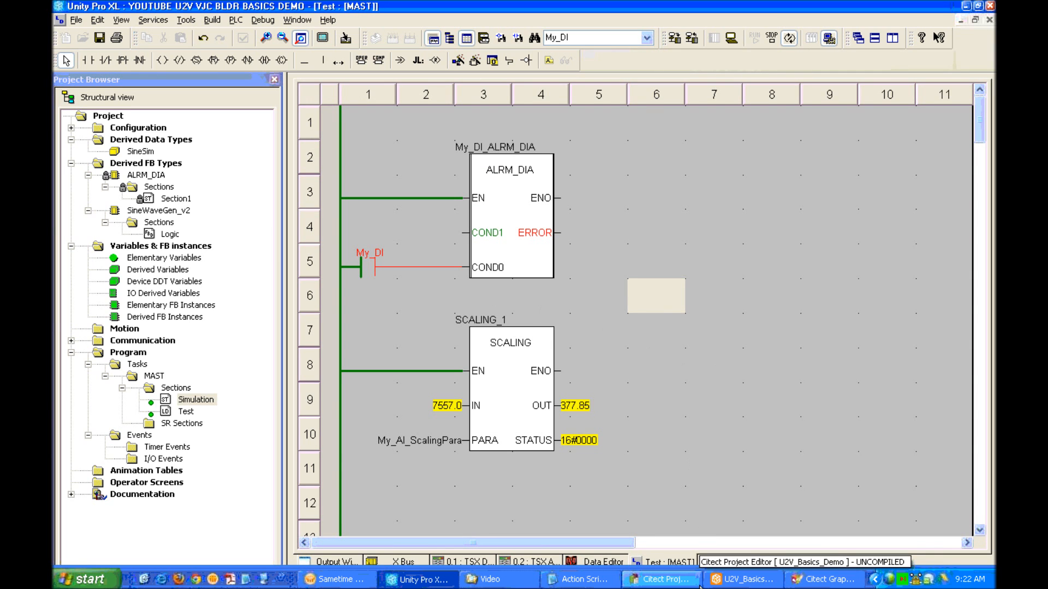
# Step: Pack and compile U2V_Basics_Demo in Project Editor, finishing with 0 warnings
pyautogui.click(670, 583)
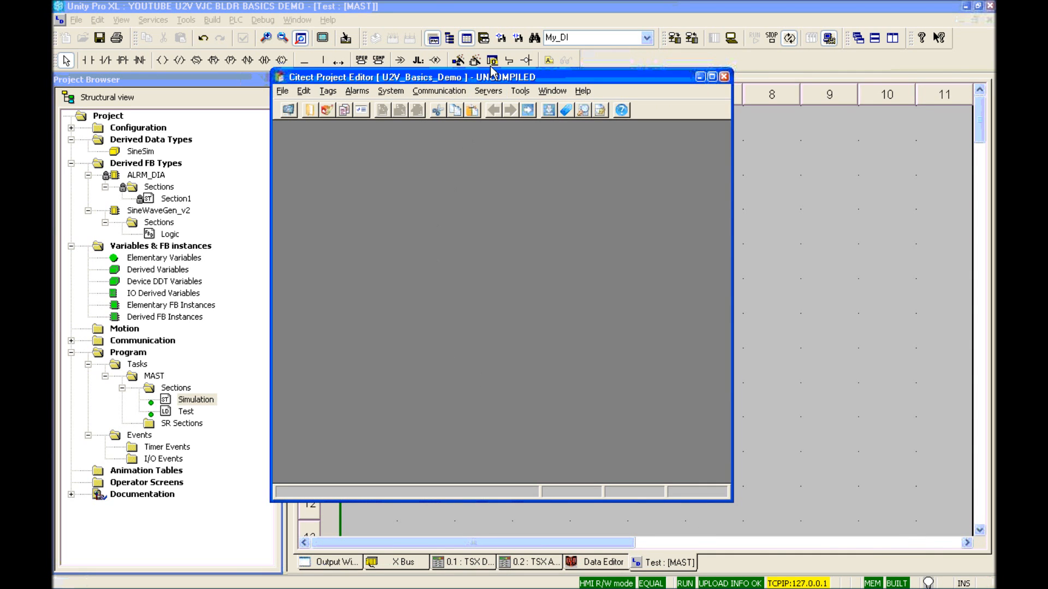
pyautogui.doubleClick(492, 77)
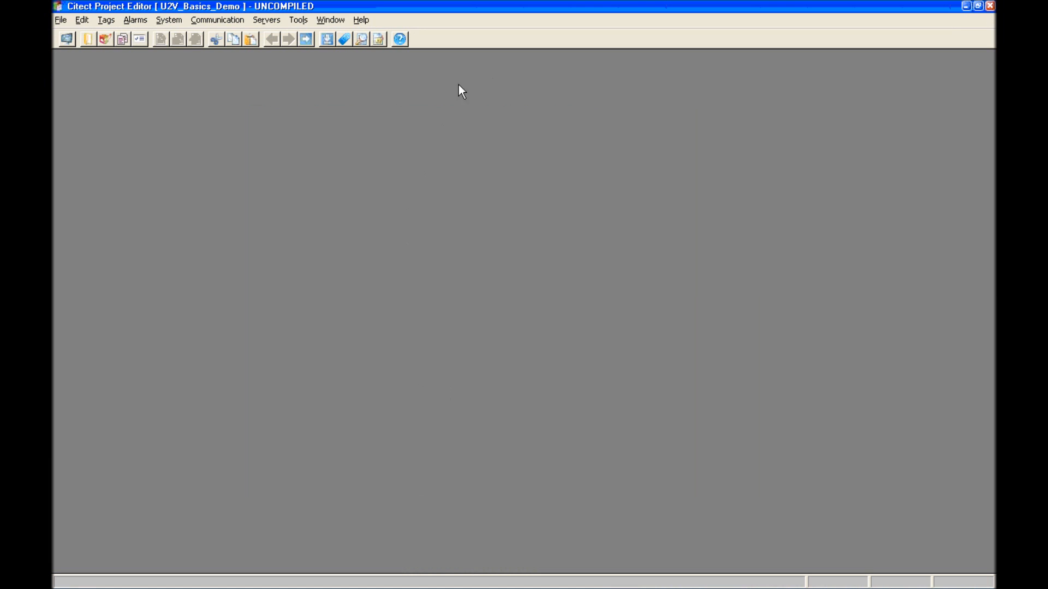
pyautogui.click(59, 20)
pyautogui.click(75, 73)
pyautogui.click(326, 39)
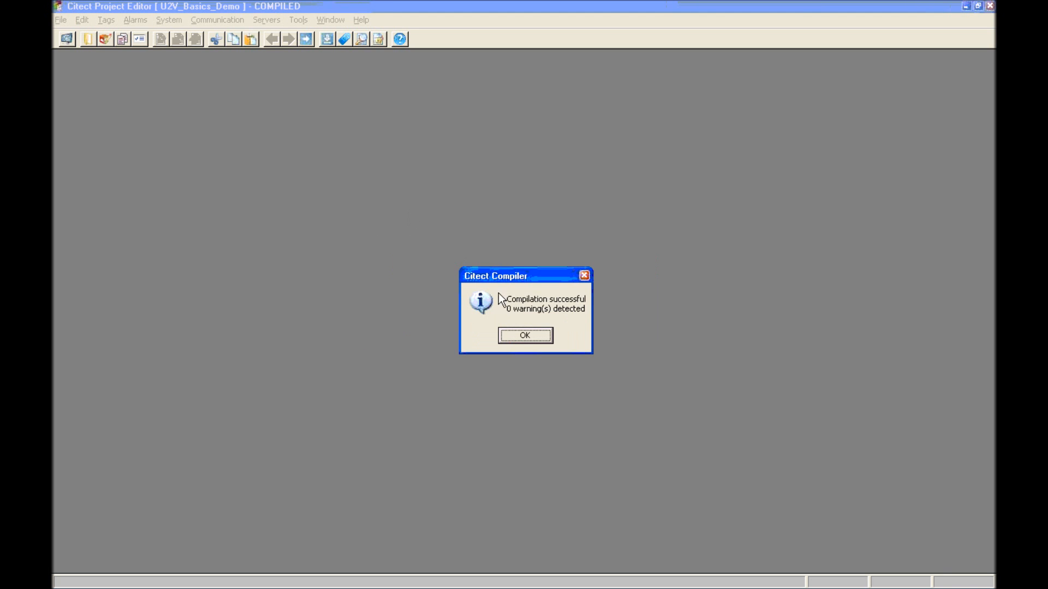
pyautogui.click(528, 332)
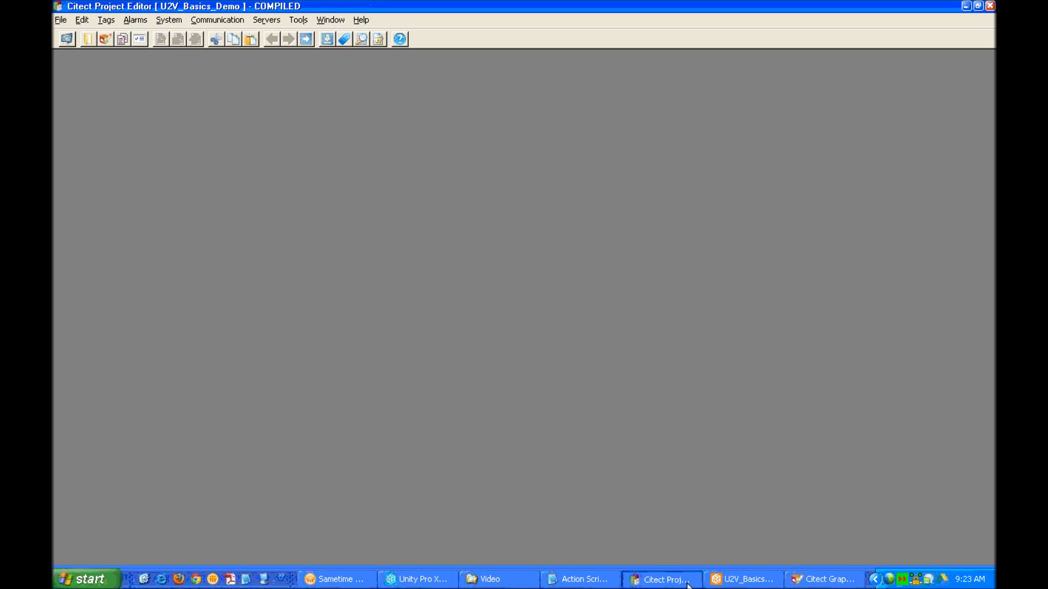
# Step: Start a Custom Computer Setup Wizard and step through the network and server pages
pyautogui.click(744, 578)
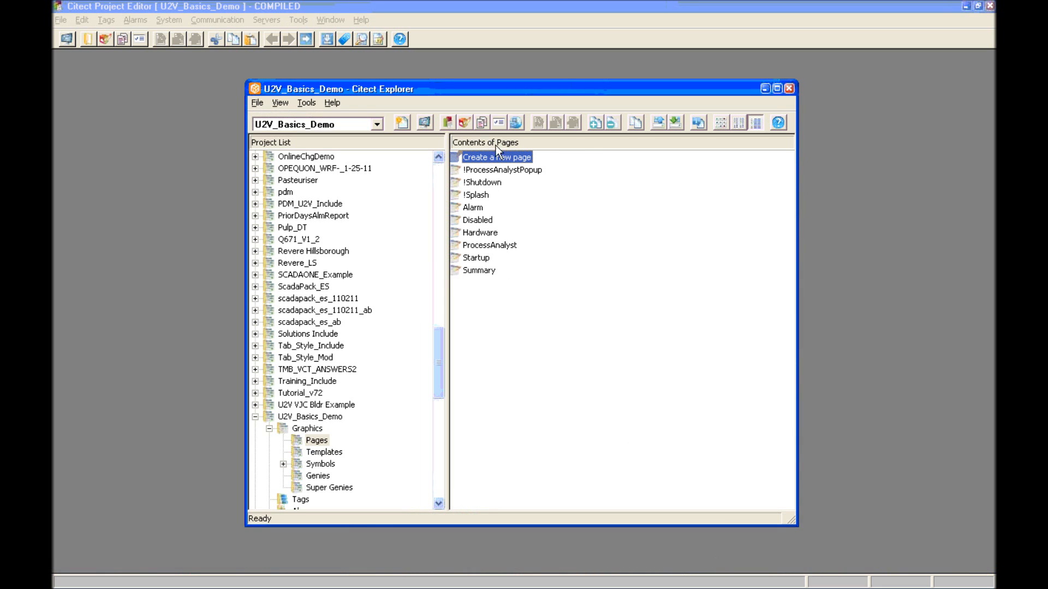
pyautogui.click(495, 123)
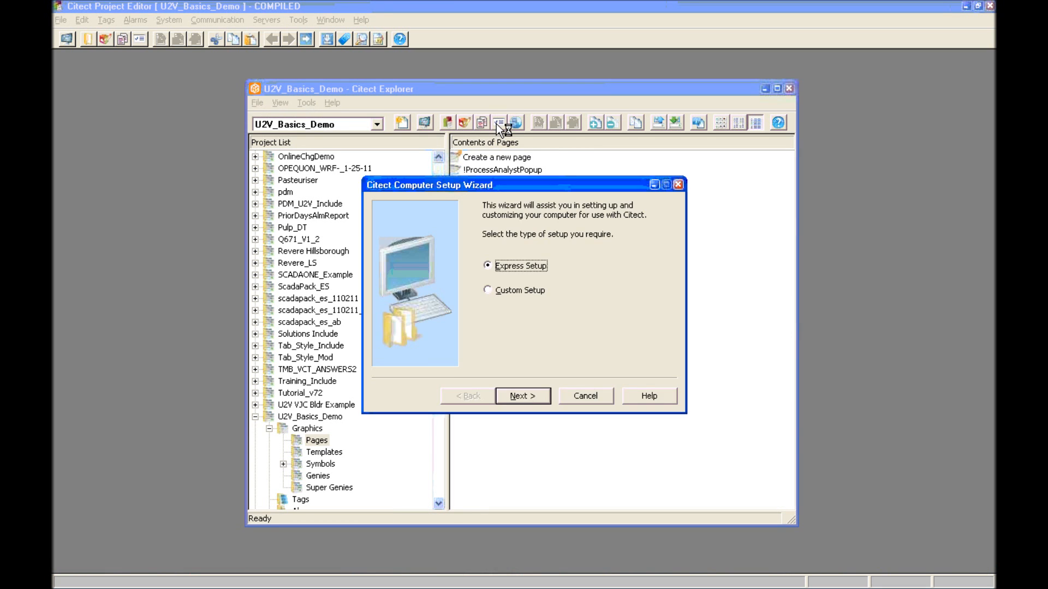
pyautogui.click(510, 289)
pyautogui.click(510, 395)
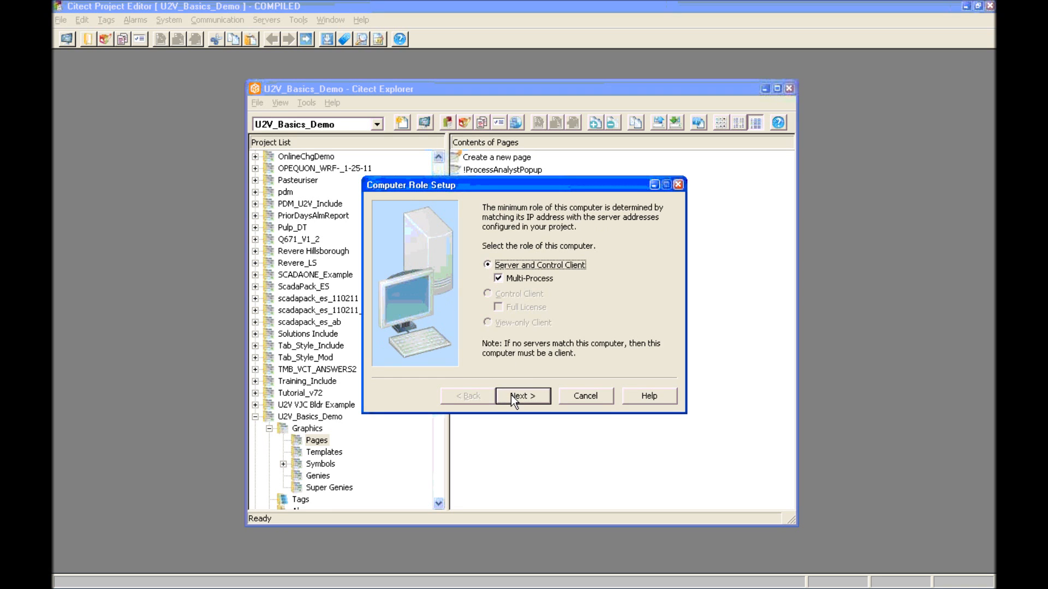
pyautogui.click(511, 395)
pyautogui.click(511, 395)
pyautogui.click(511, 395)
pyautogui.click(511, 395)
pyautogui.click(510, 395)
# Step: Continue through CPU, events, security and Explorer pages and finish the Server and Control Client setup
pyautogui.click(511, 395)
pyautogui.click(511, 395)
pyautogui.click(511, 395)
pyautogui.click(511, 395)
pyautogui.click(510, 395)
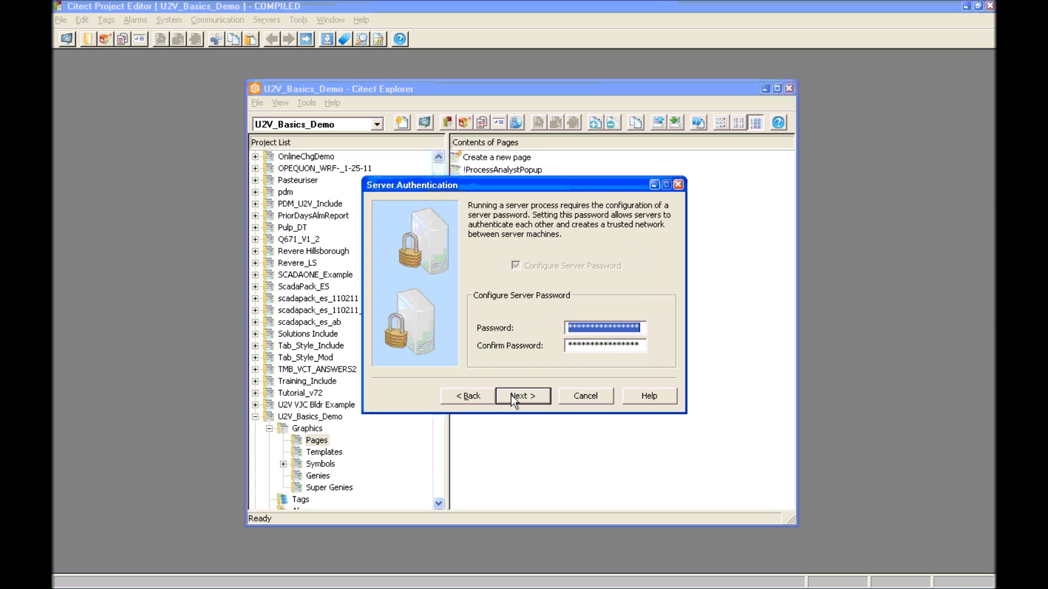
pyautogui.click(511, 395)
pyautogui.click(511, 395)
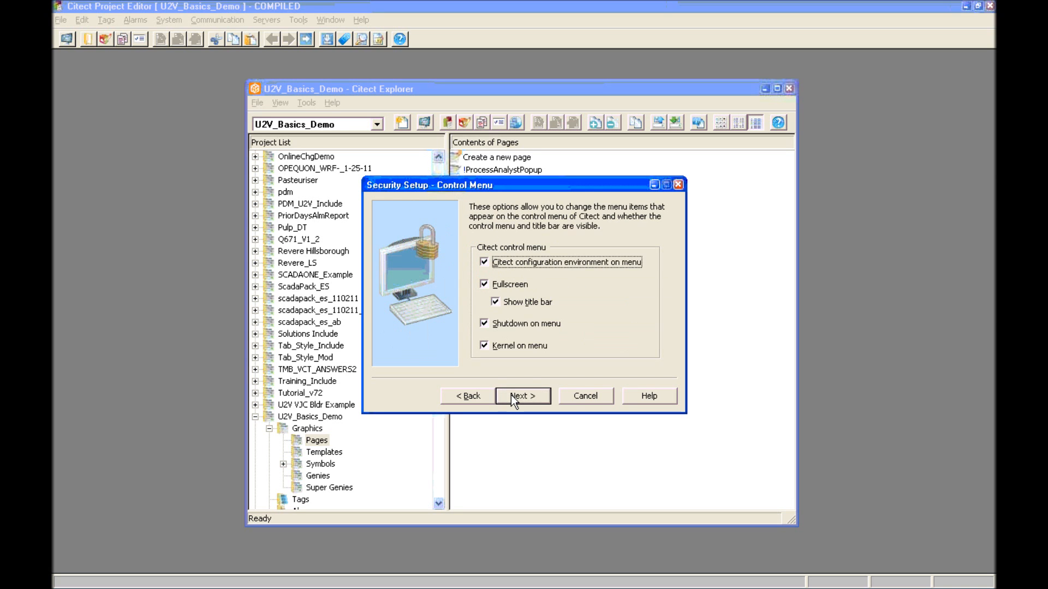
pyautogui.click(511, 395)
pyautogui.click(511, 395)
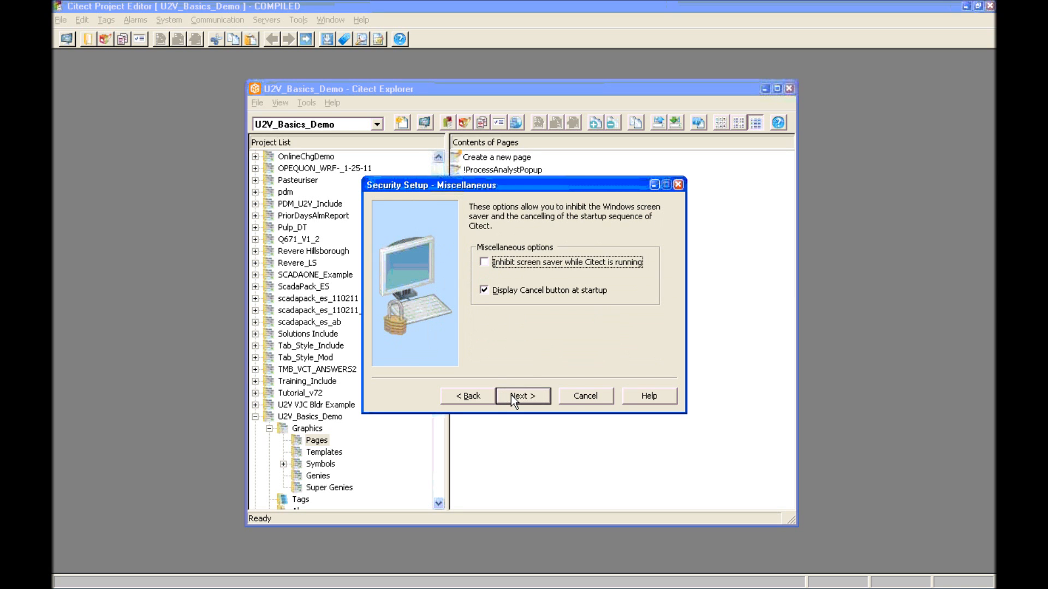
pyautogui.click(510, 395)
pyautogui.click(511, 395)
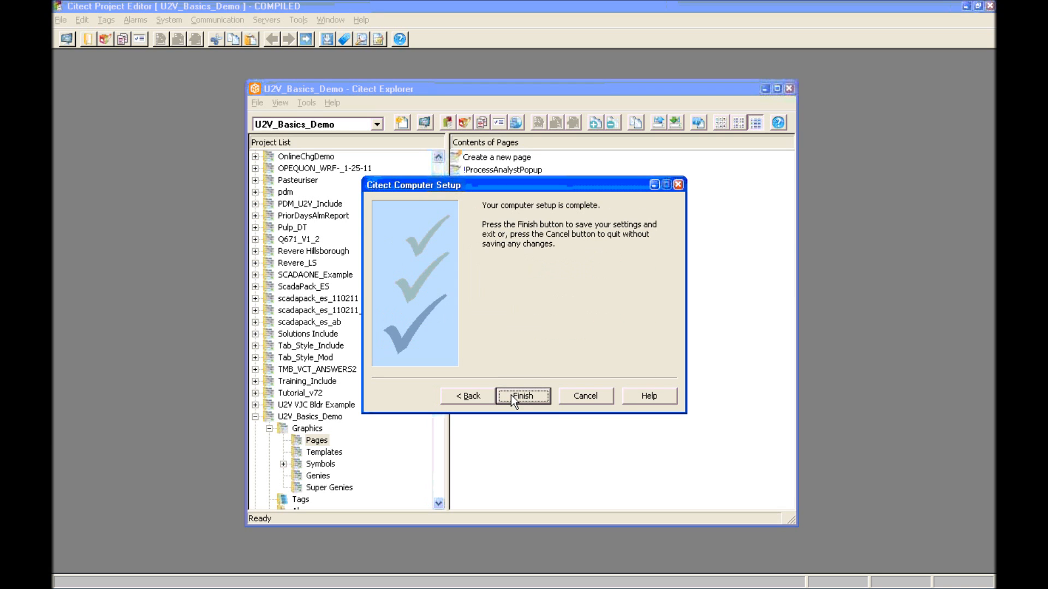
pyautogui.click(511, 395)
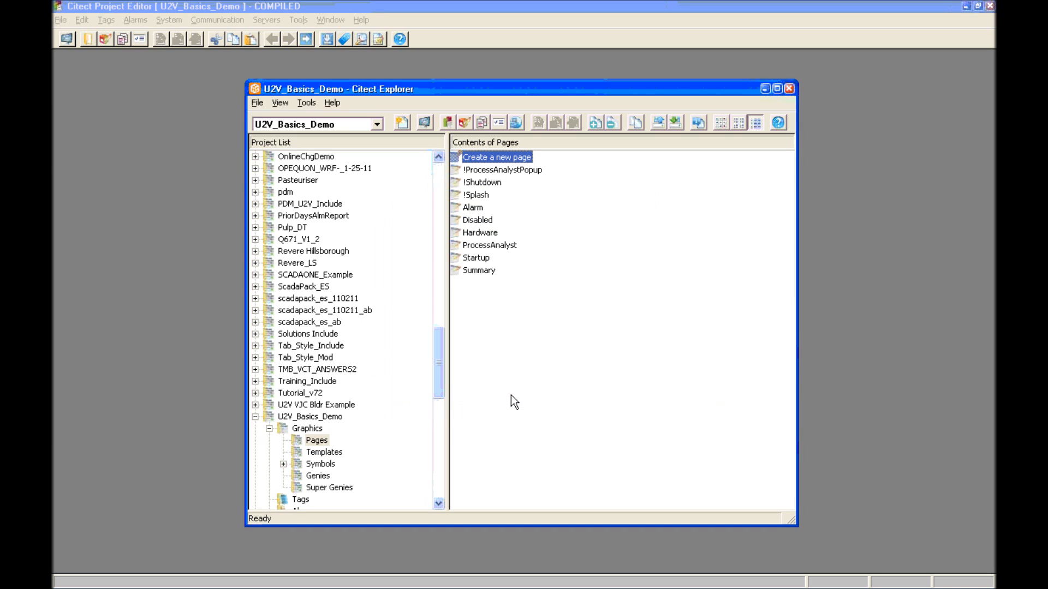
# Step: Run the project, log in with the operator's user name and password, and display DemoPage
pyautogui.click(424, 122)
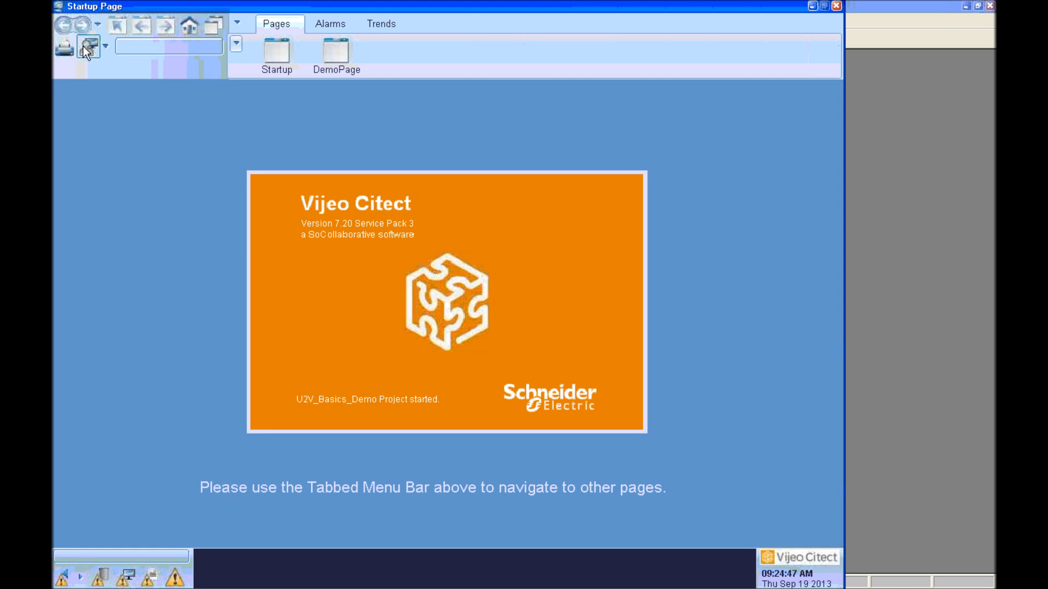
pyautogui.click(84, 47)
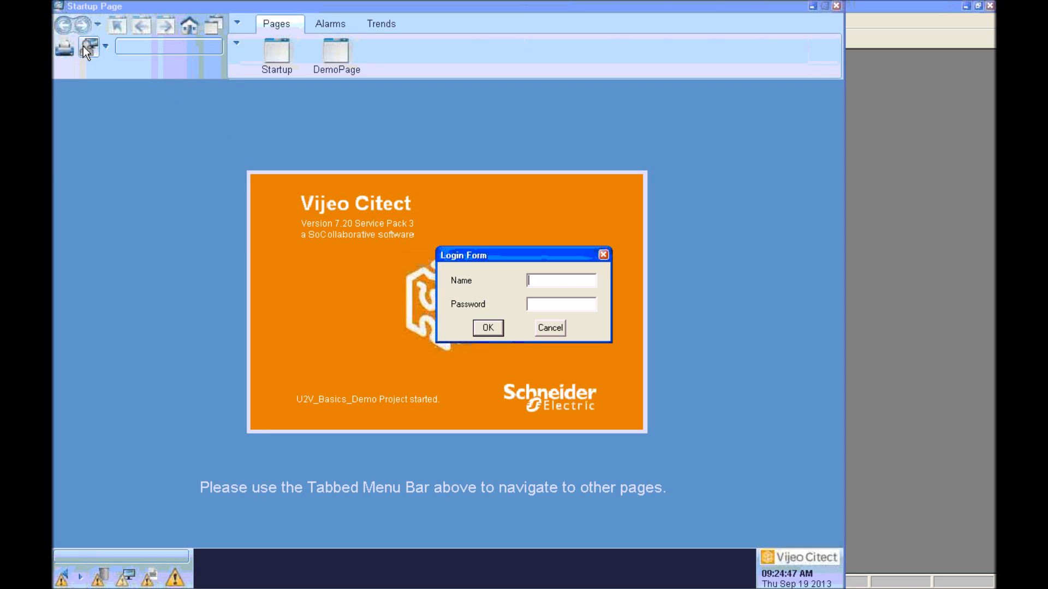
pyautogui.write('YouTube')
pyautogui.press('Tab')
pyautogui.write('****')
pyautogui.press('Return')
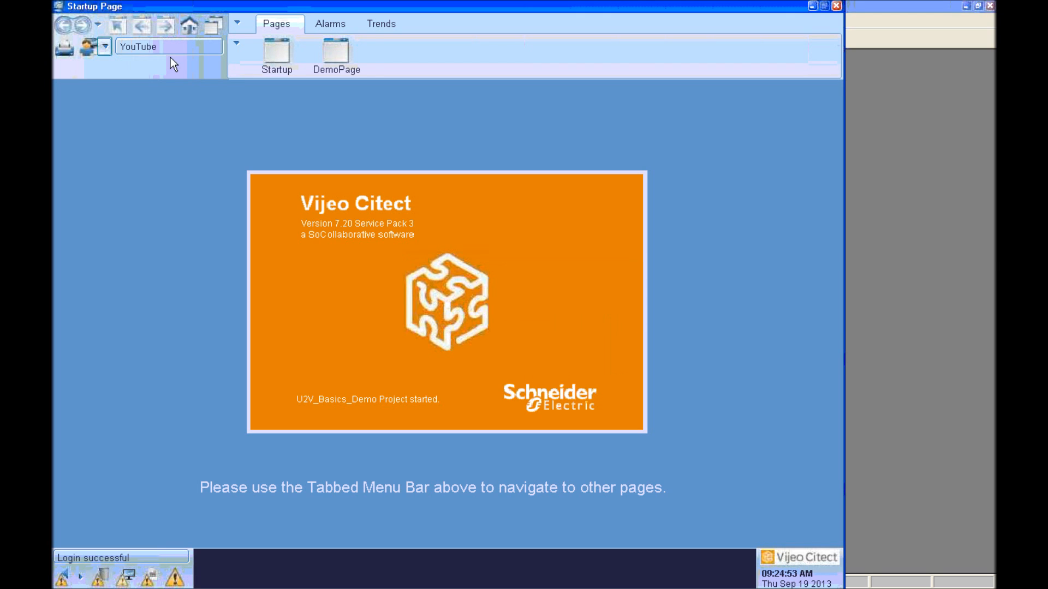
pyautogui.click(326, 56)
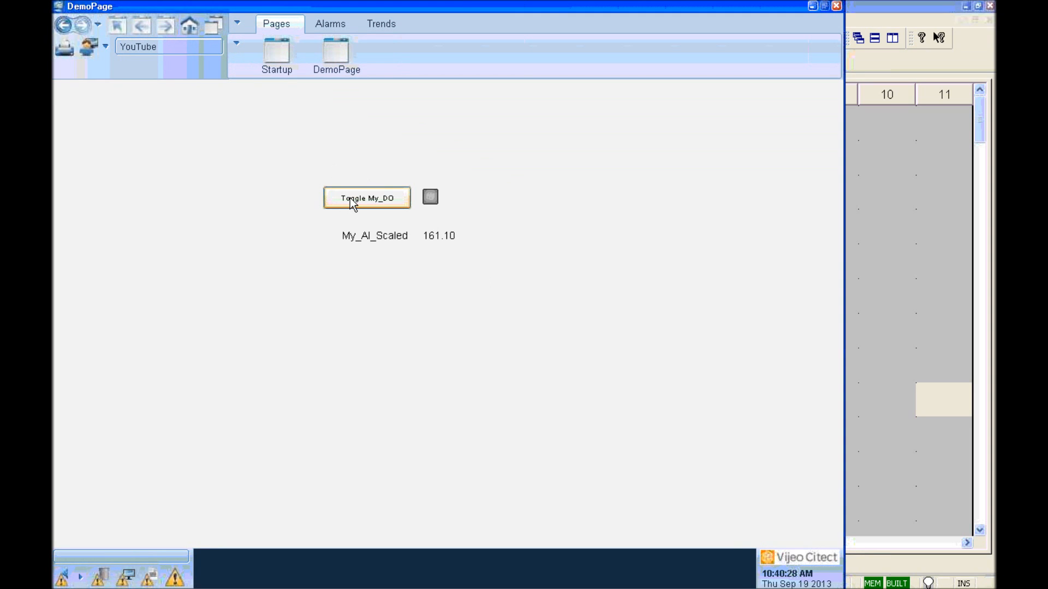
# Step: Switch My_DO on, check the My DI Alarm in Unity Pro XL, then switch My_DO off on DemoPage
pyautogui.click(349, 197)
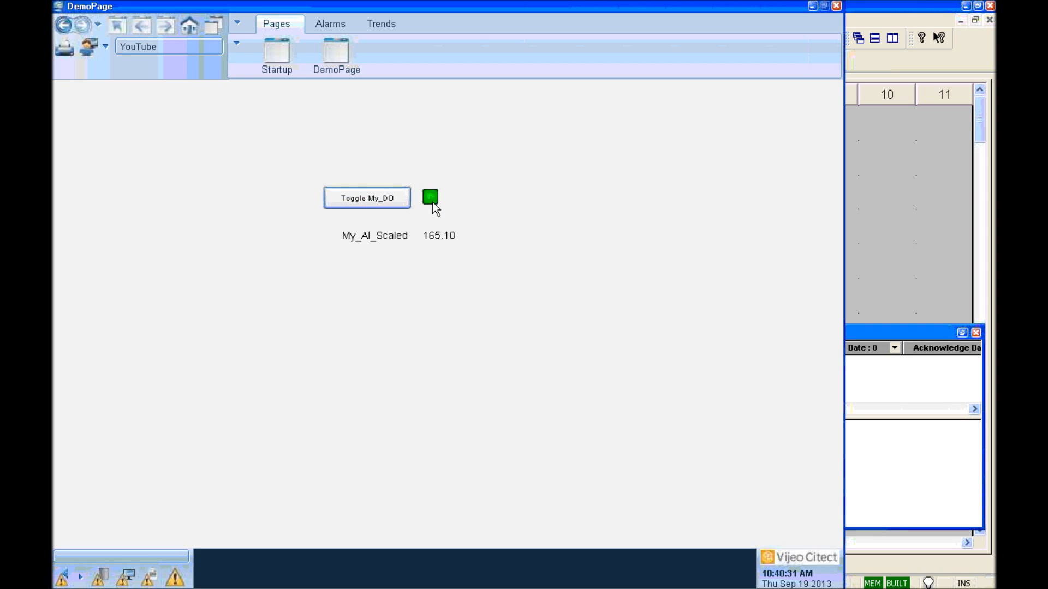
pyautogui.moveTo(431, 205)
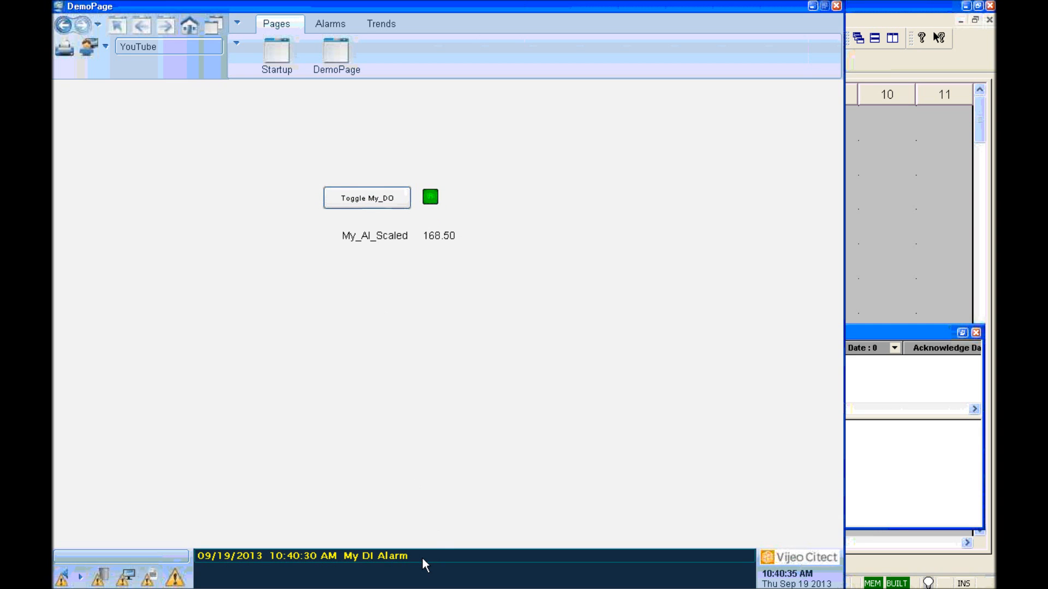
pyautogui.click(878, 331)
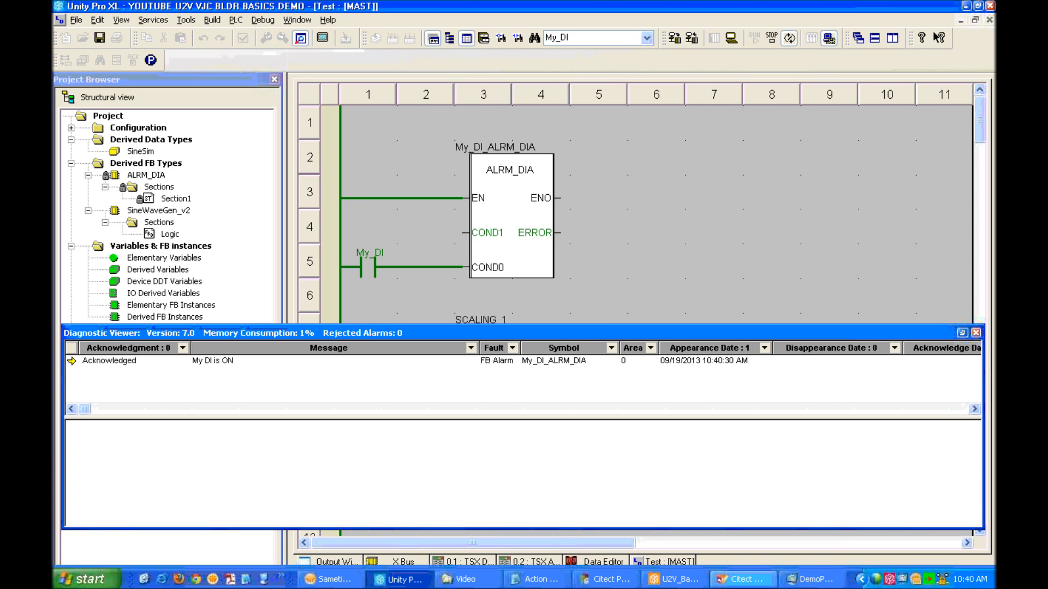
pyautogui.click(808, 583)
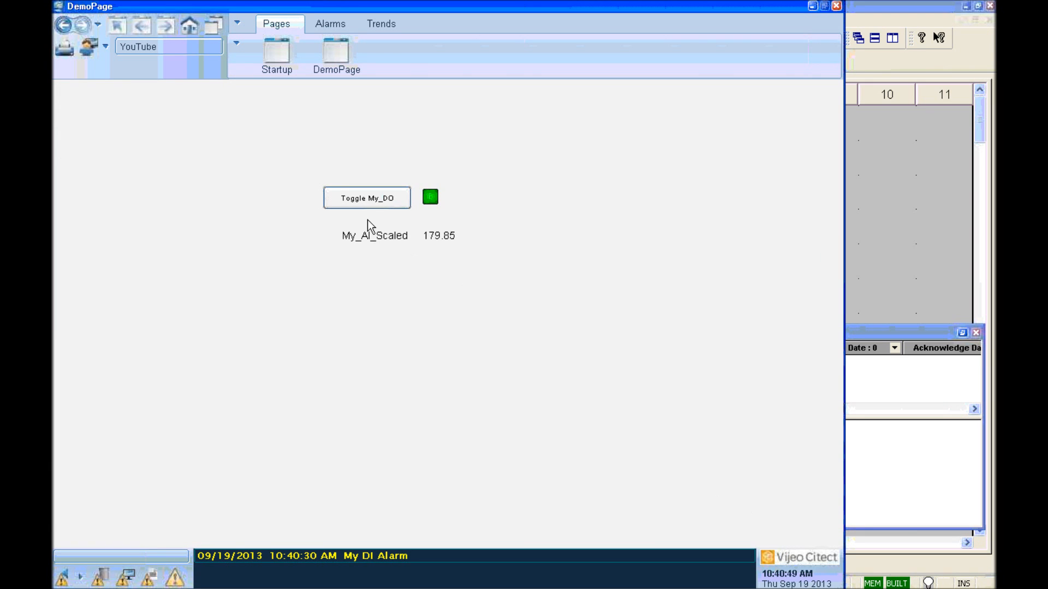
pyautogui.click(356, 198)
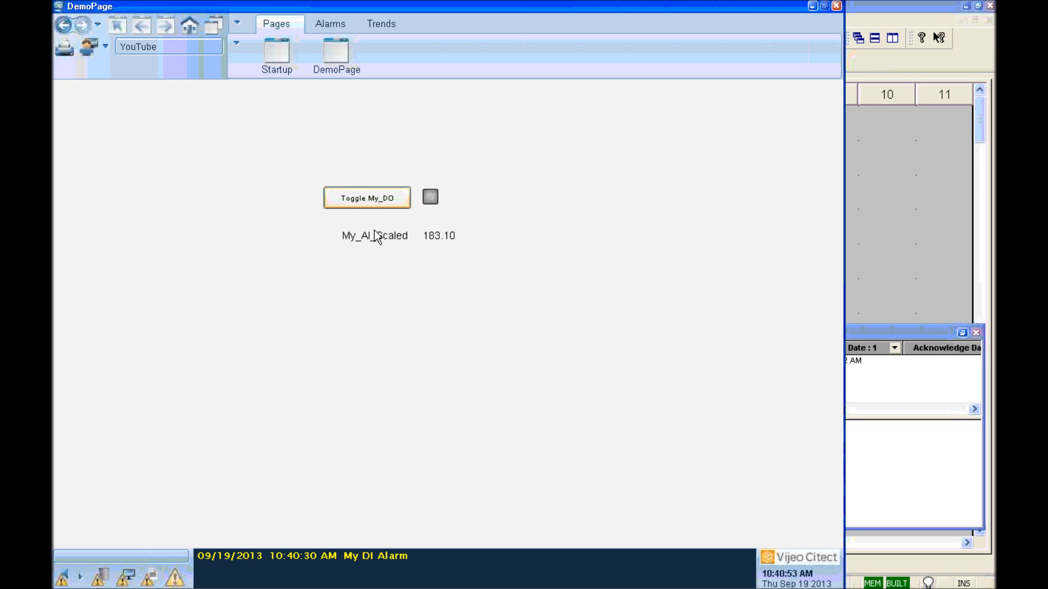
# Step: Review the My DI Alarm's Information details, then close the details window
pyautogui.rightClick(360, 556)
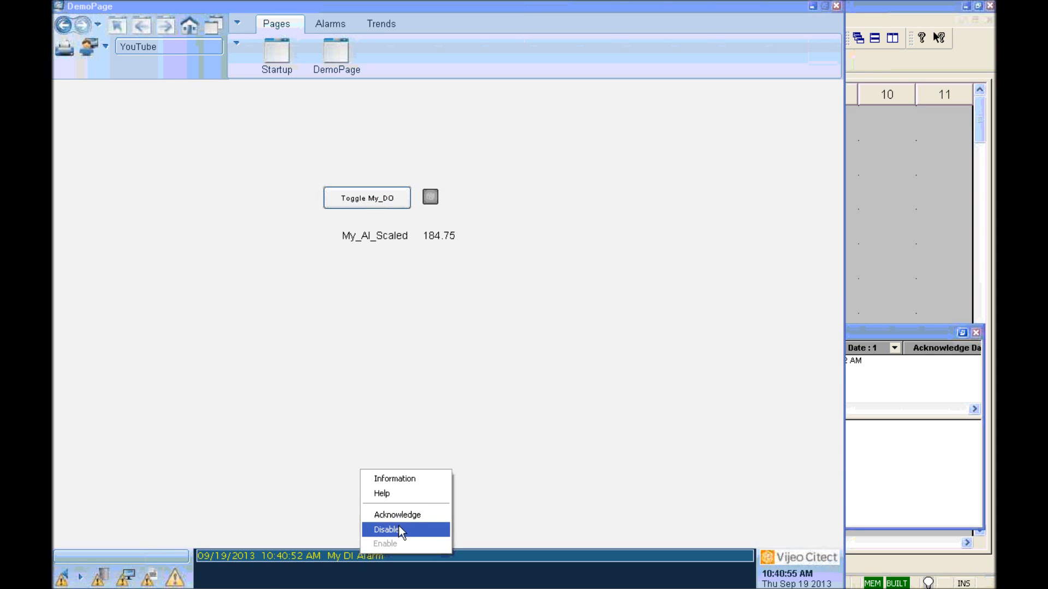
pyautogui.click(400, 484)
pyautogui.moveTo(526, 488); pyautogui.dragTo(522, 348)
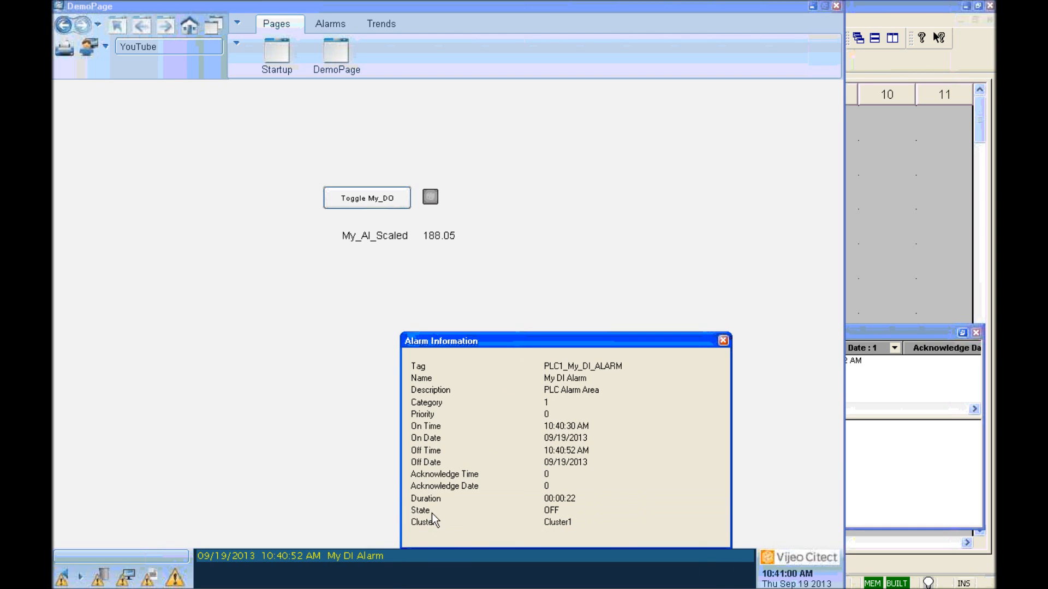
pyautogui.click(723, 341)
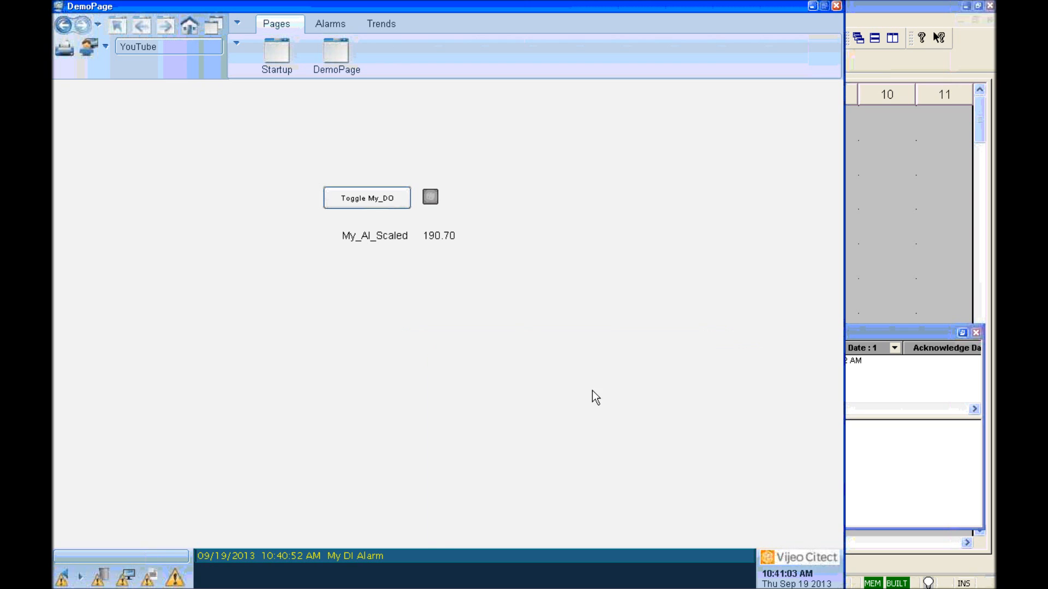
# Step: Acknowledge the My DI Alarm to clear the banner, then bring Unity Pro XL forward
pyautogui.rightClick(331, 556)
pyautogui.click(366, 516)
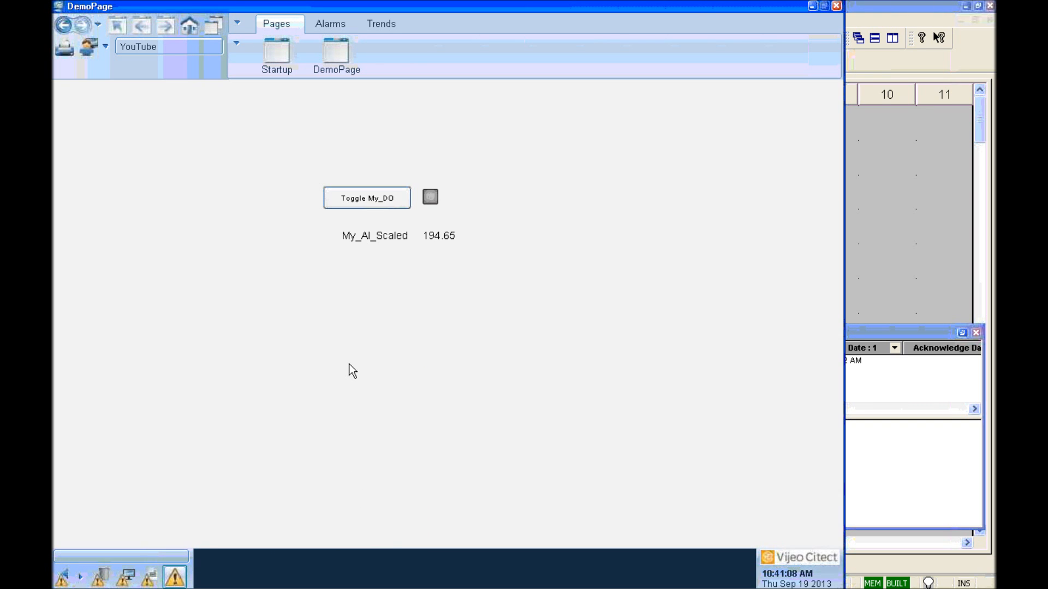
pyautogui.click(888, 329)
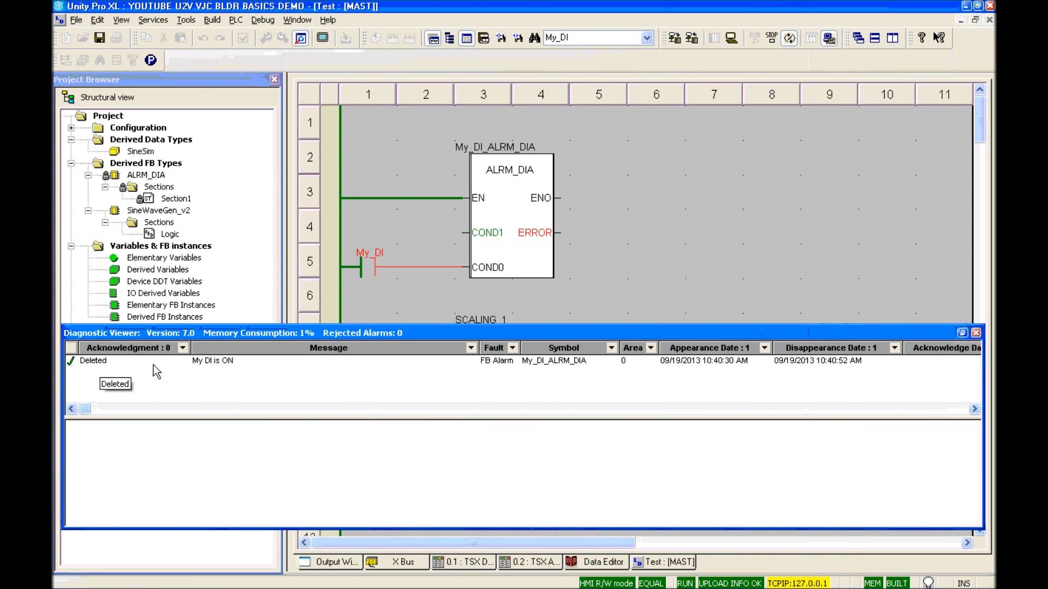
# Step: Suppress the My DI alarm entry in the Diagnostic Viewer and close the viewer
pyautogui.rightClick(99, 362)
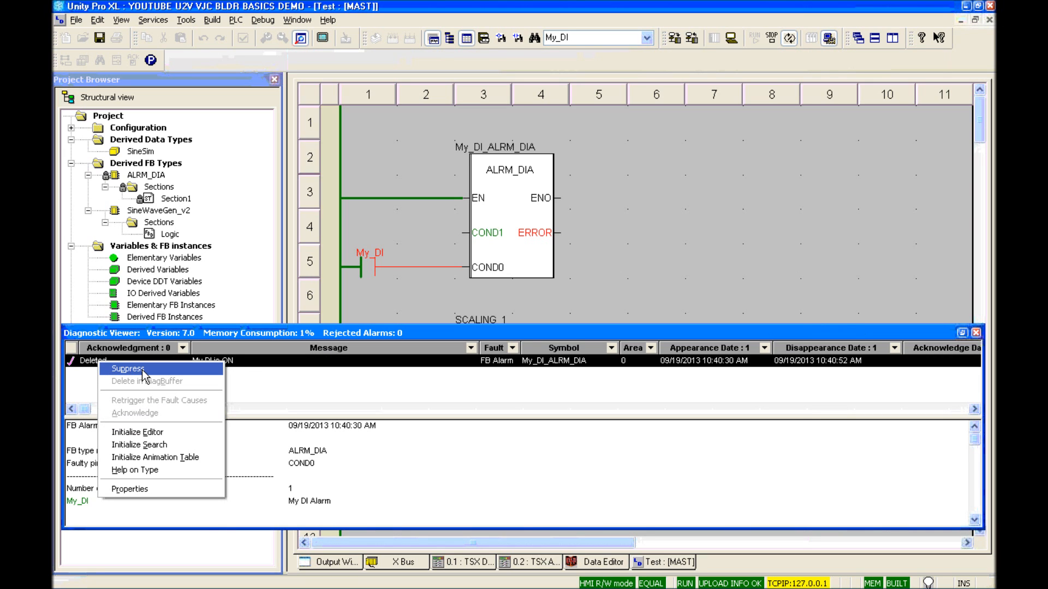
pyautogui.click(142, 369)
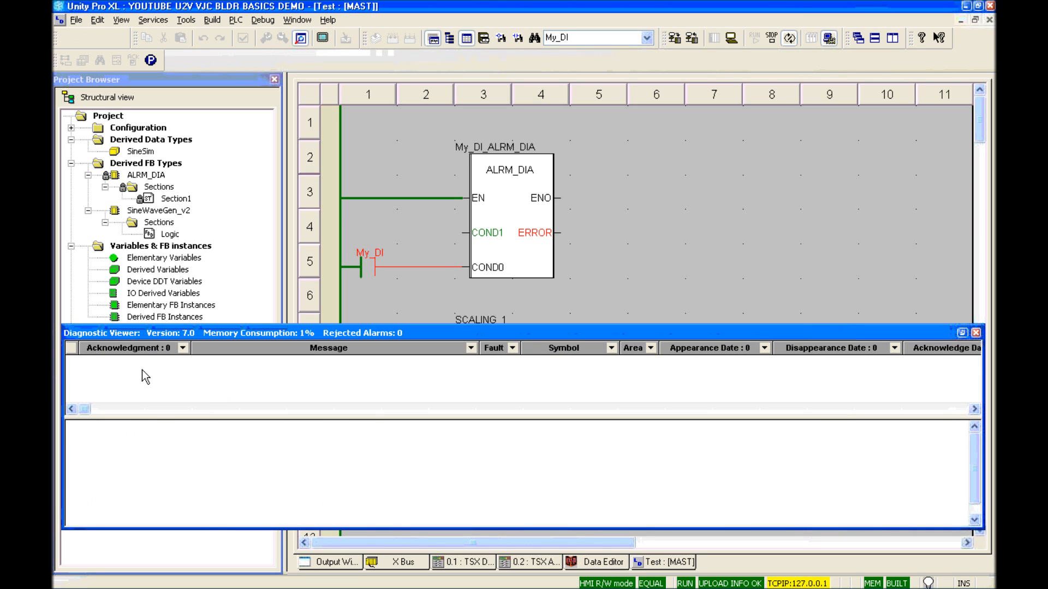
pyautogui.click(976, 332)
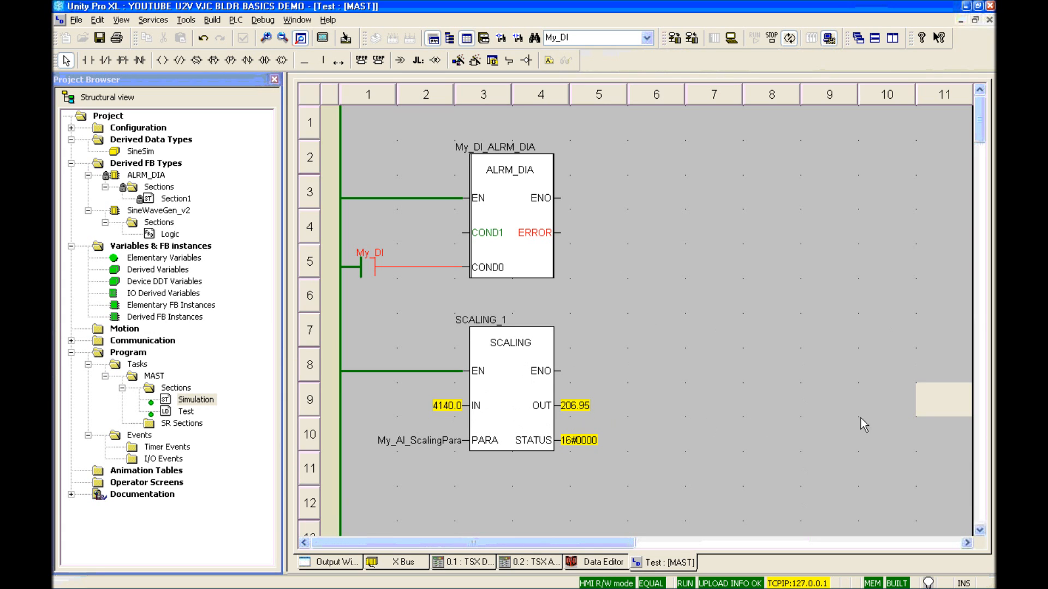
# Step: Return to DemoPage and open the Popup Process Analyst from the Trends menu
pyautogui.moveTo(867, 587)
pyautogui.click(811, 581)
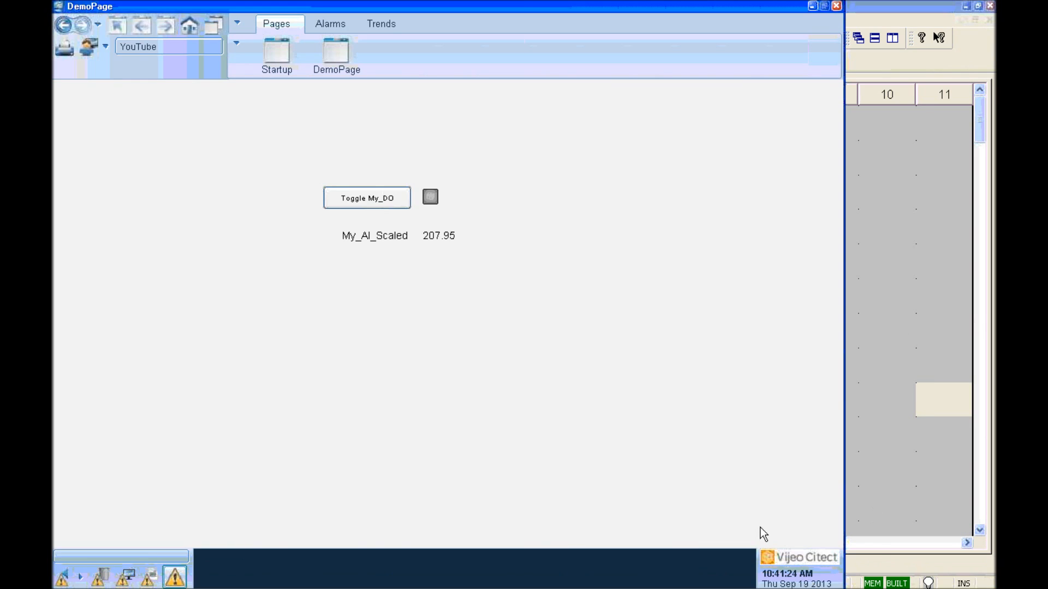
pyautogui.click(373, 25)
pyautogui.click(401, 59)
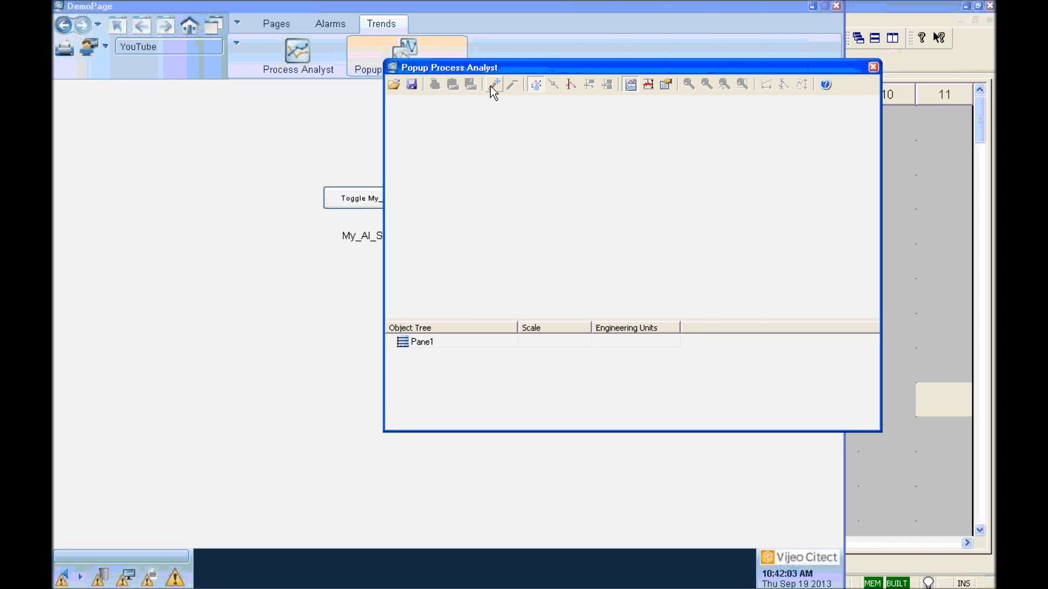
# Step: Add the PLC1_My_AI_Scaled pen to Pane1 of the Process Analyst
pyautogui.click(491, 86)
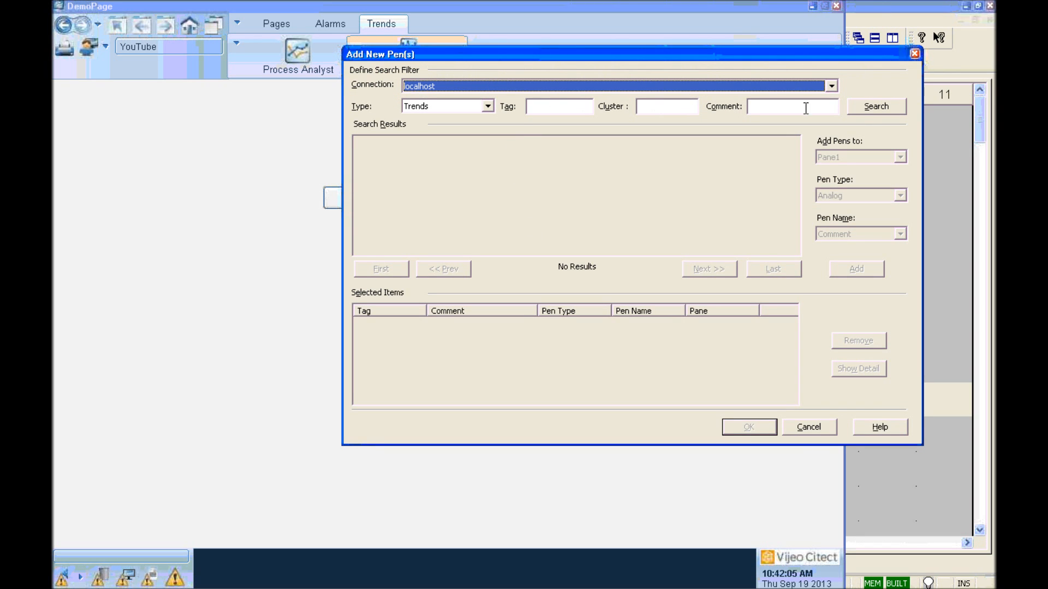
pyautogui.click(861, 109)
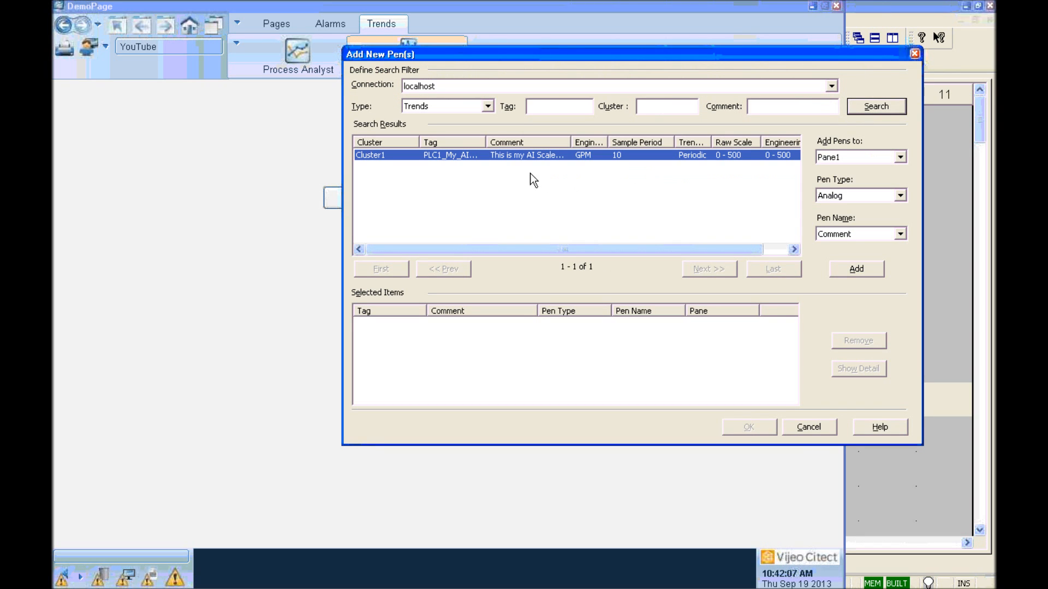
pyautogui.moveTo(486, 142); pyautogui.dragTo(504, 143)
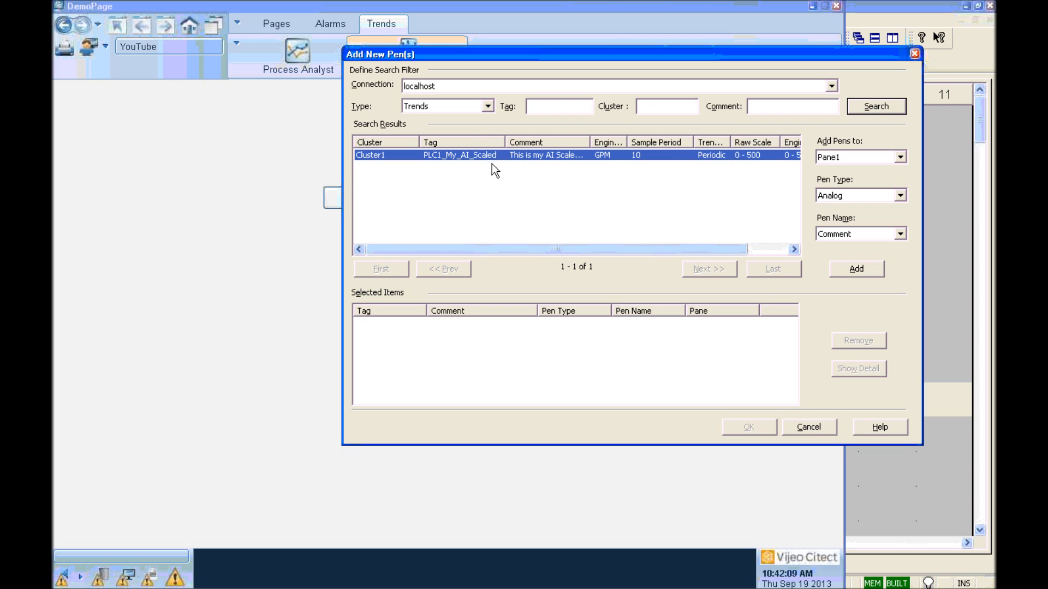
pyautogui.click(856, 270)
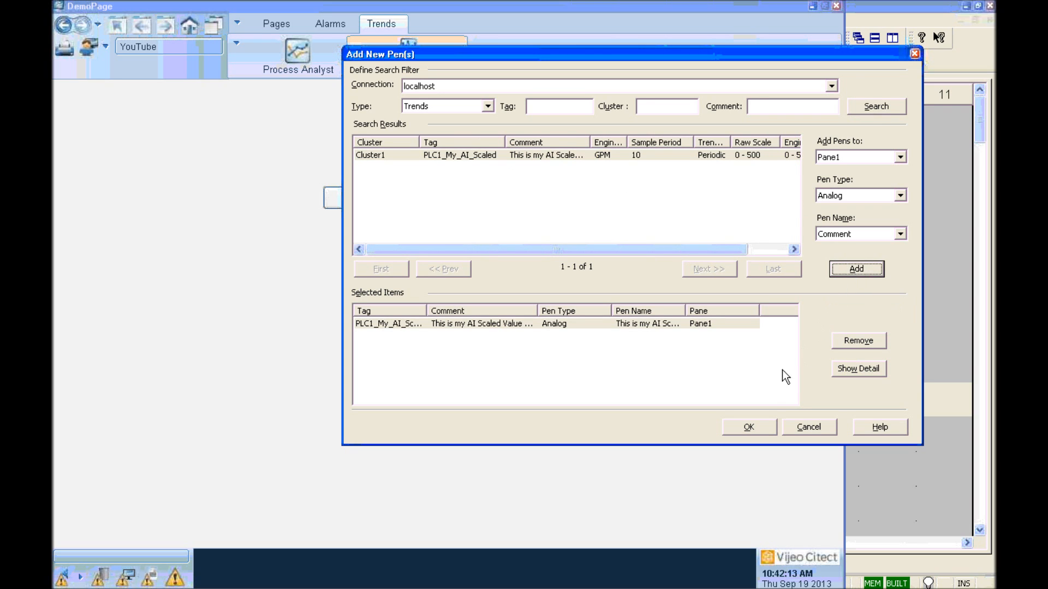
pyautogui.click(749, 428)
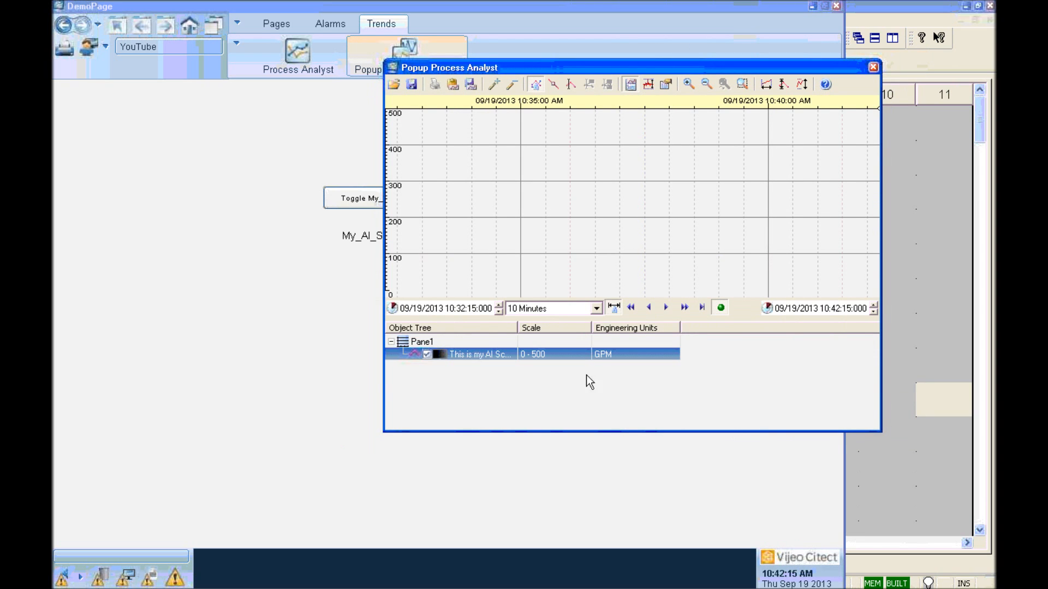
# Step: Set the trend span to 30 Minutes, pan to recent data, and close the Process Analyst
pyautogui.click(596, 308)
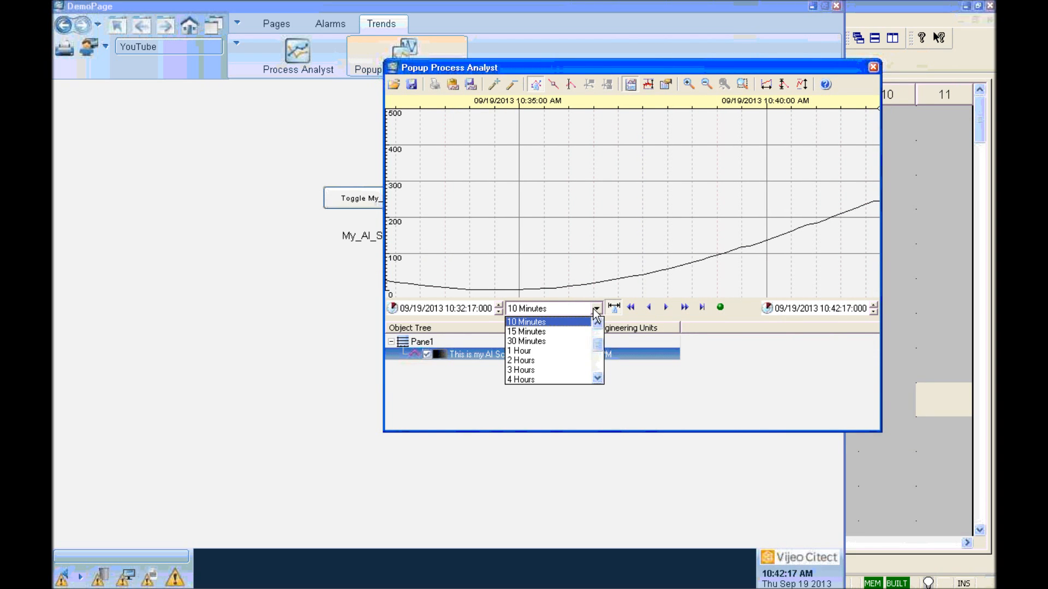
pyautogui.click(554, 340)
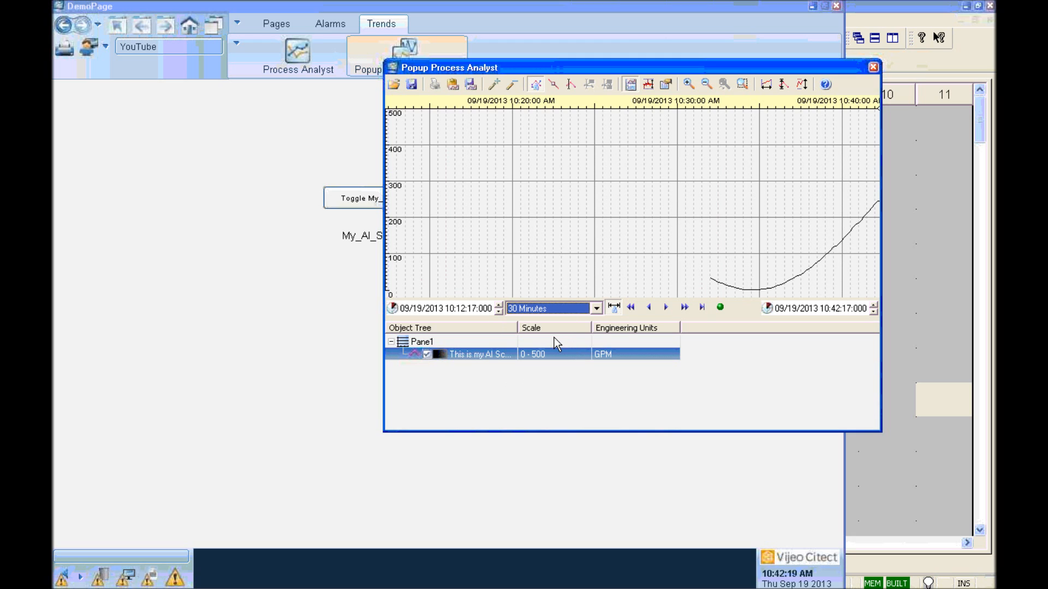
pyautogui.moveTo(800, 239); pyautogui.dragTo(673, 238)
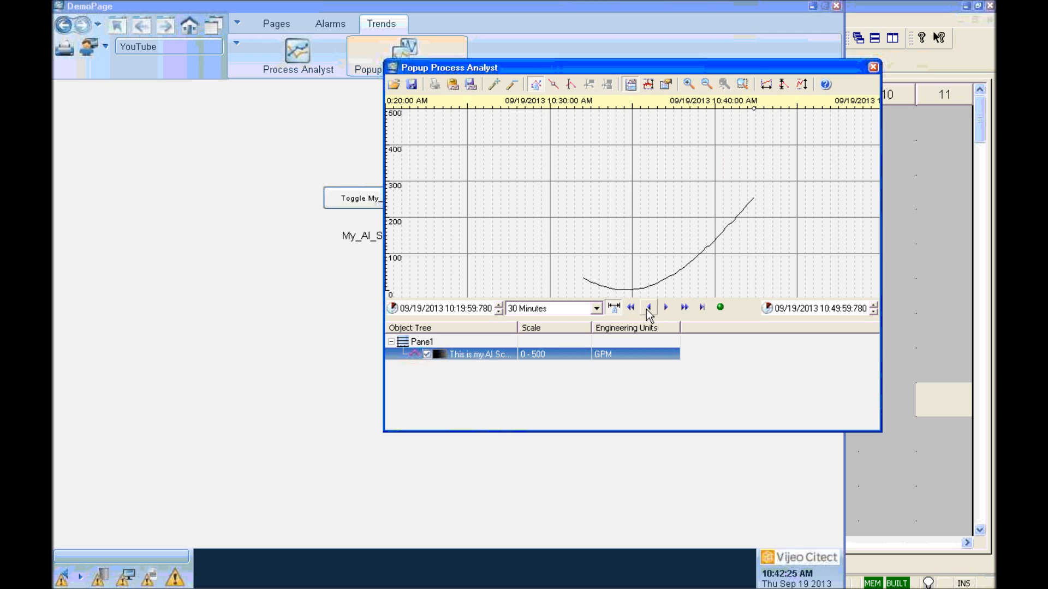
pyautogui.click(873, 66)
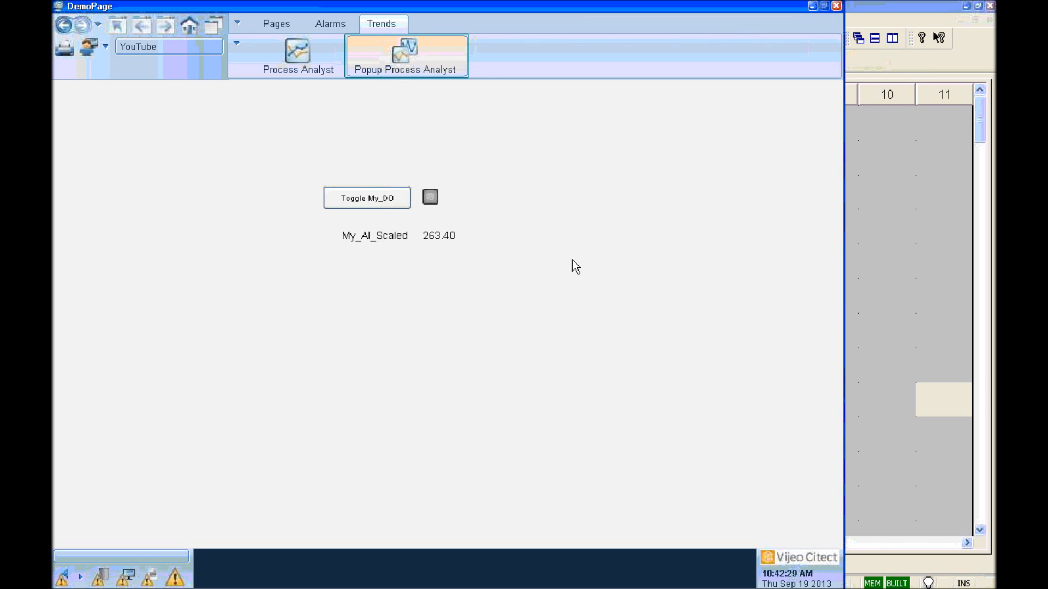